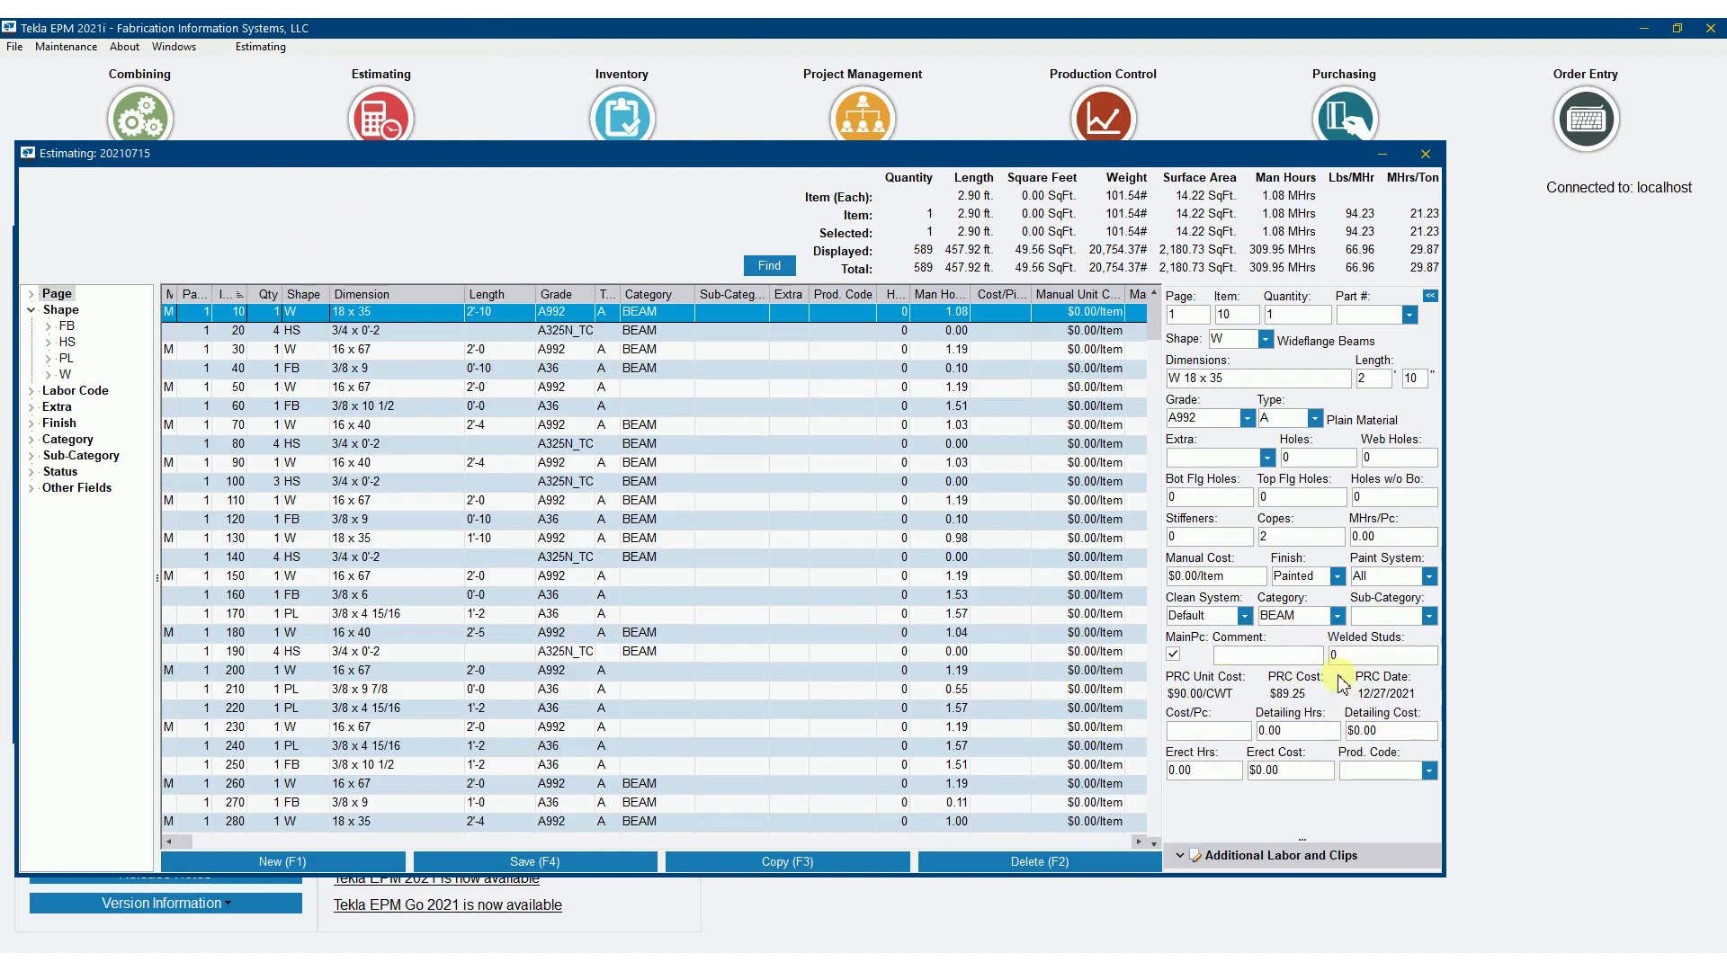
Open the job-specific pricing maintenance and view the prices for W A992 14 x 43 and PL A36 3/8
{"action": "left_click", "coordinate": [259, 47]}
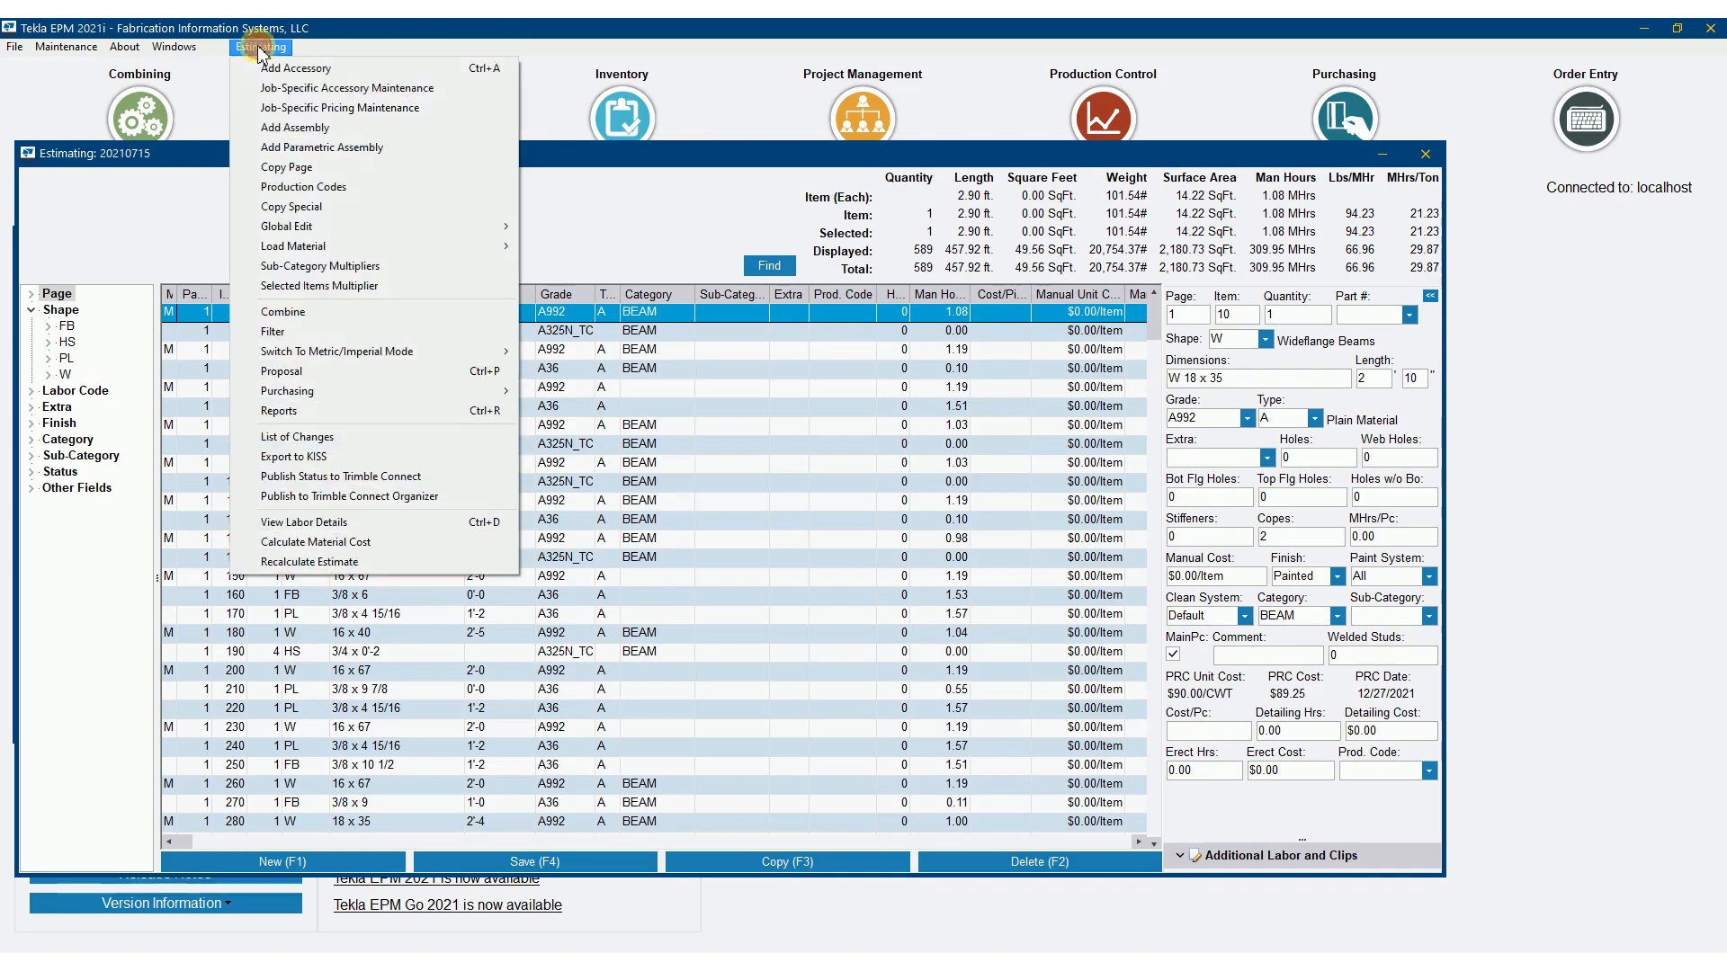
{"action": "left_click", "coordinate": [293, 111]}
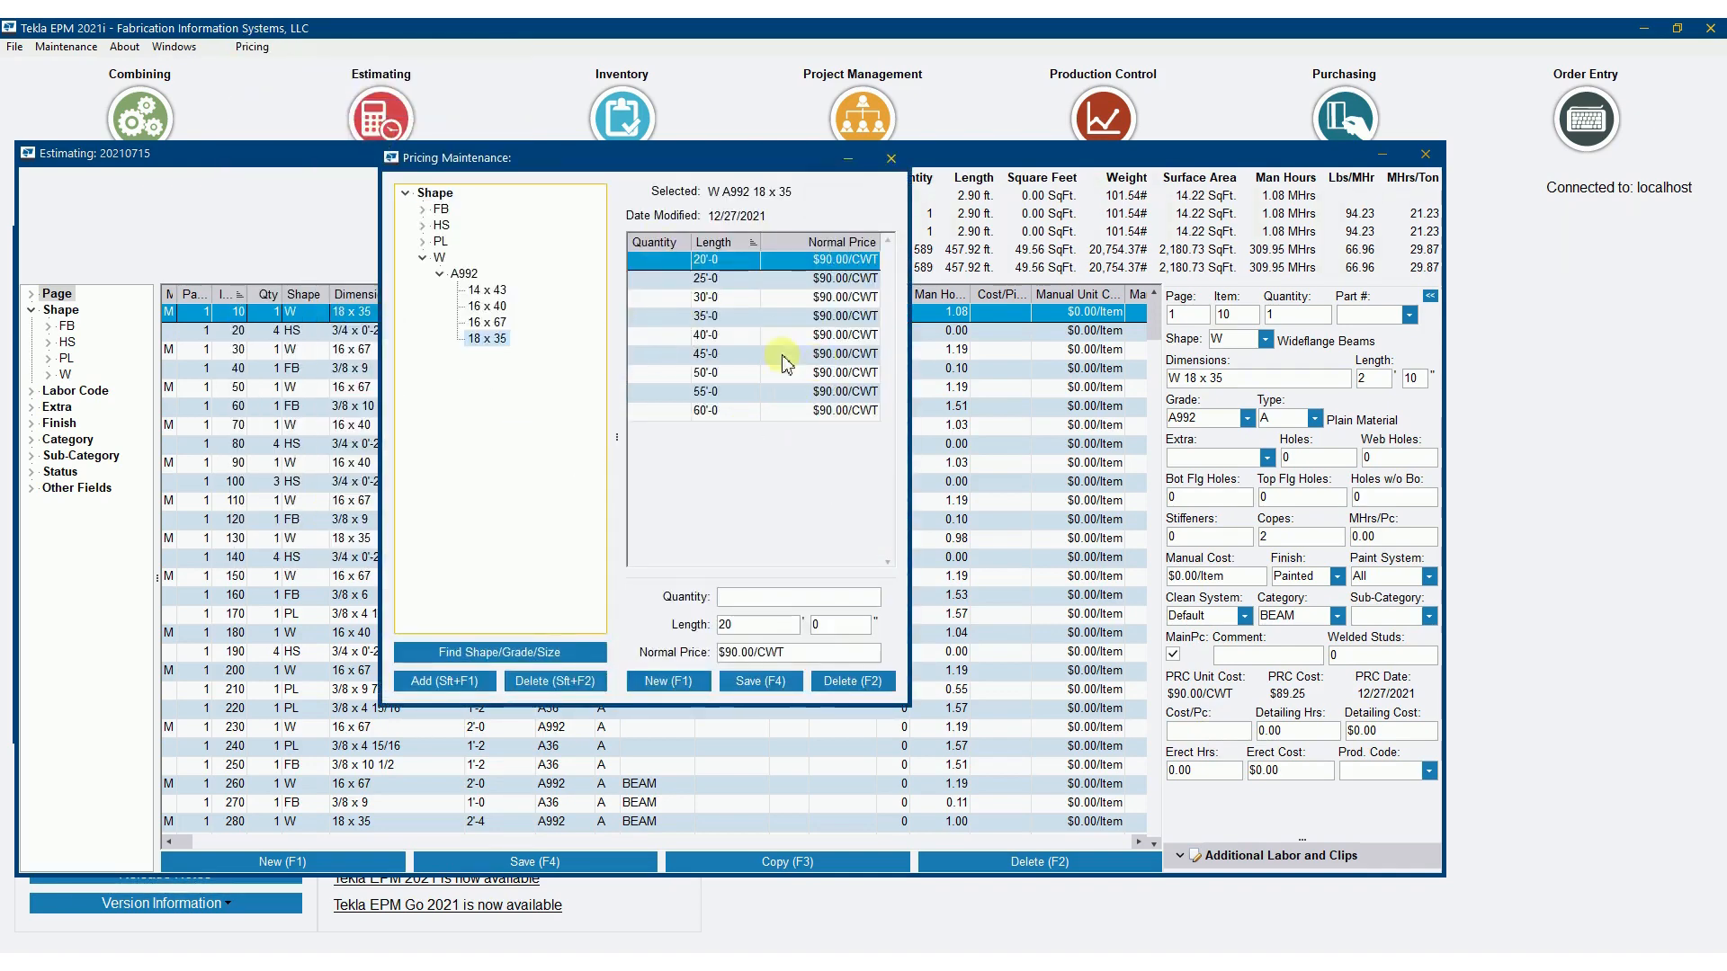
{"action": "left_click", "coordinate": [486, 289]}
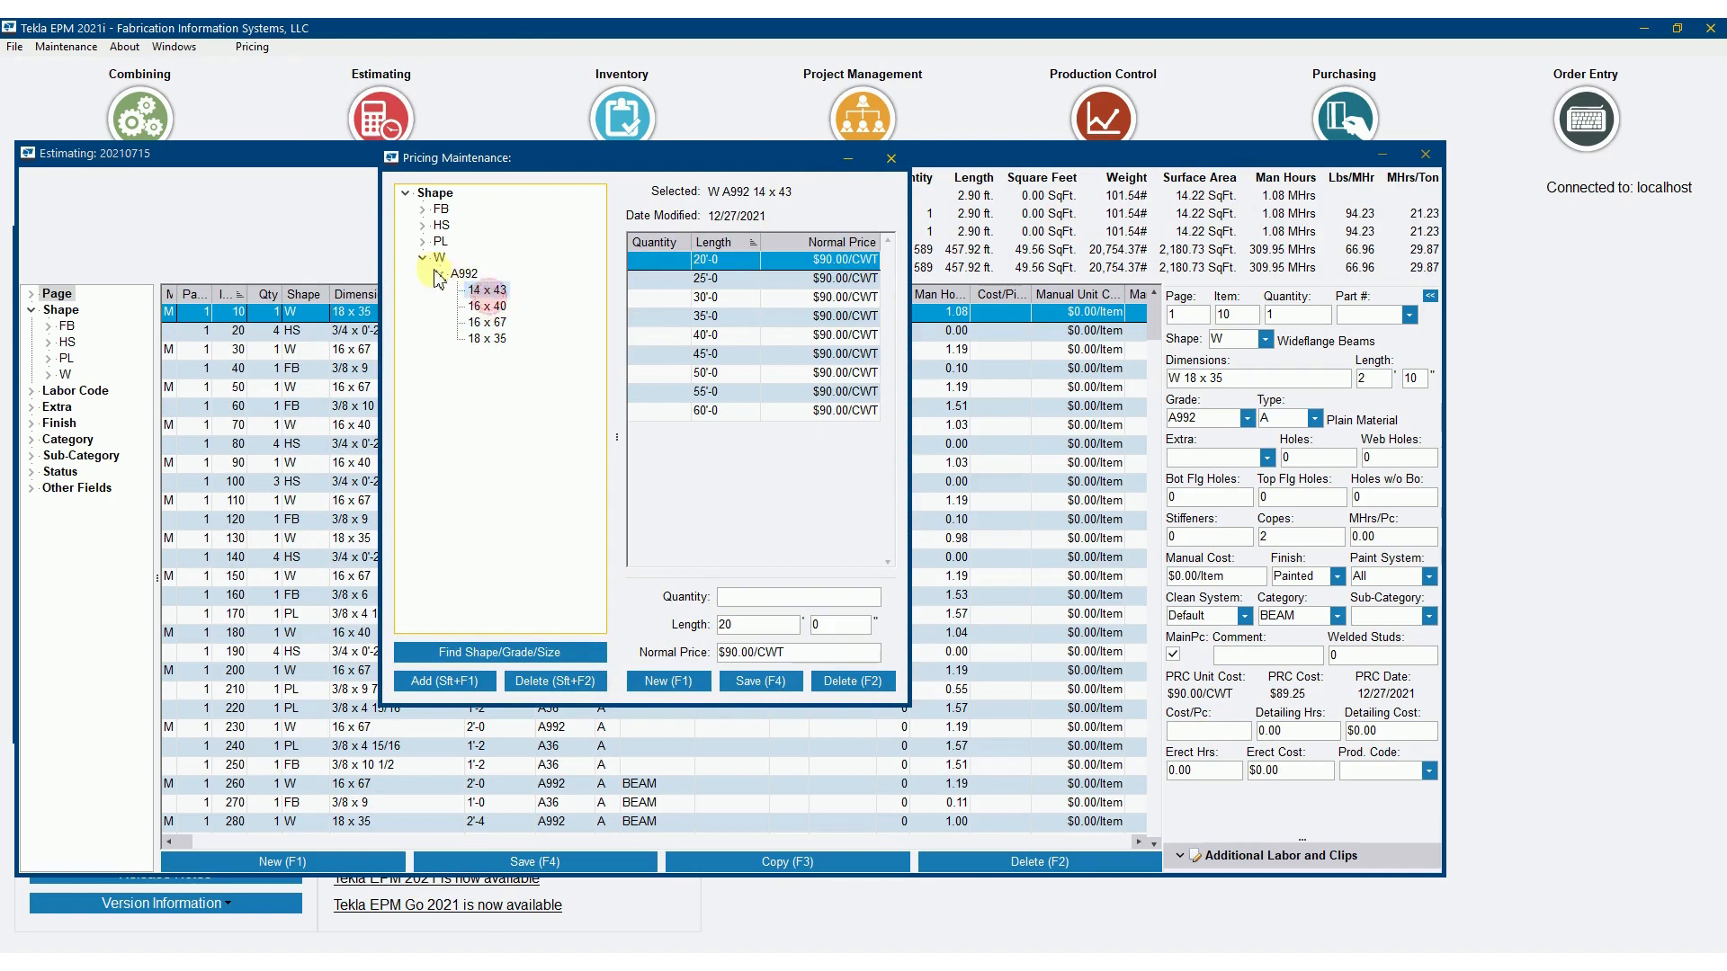
{"action": "left_click", "coordinate": [423, 242]}
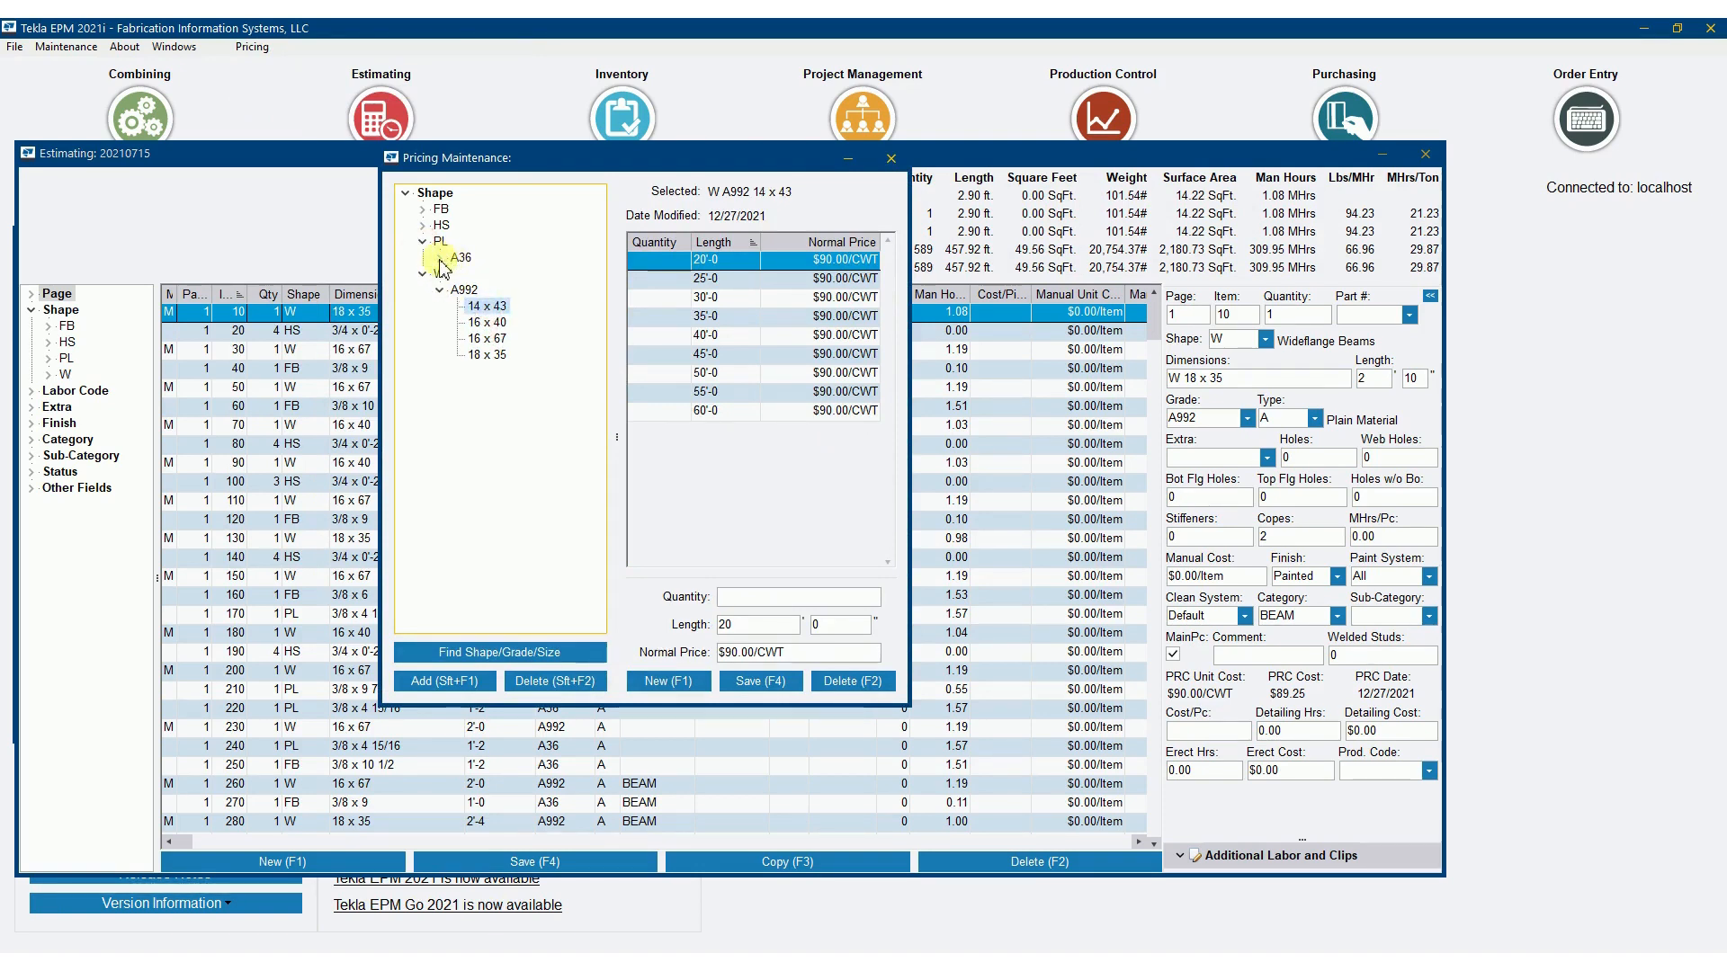
{"action": "left_click", "coordinate": [440, 258]}
{"action": "left_click", "coordinate": [478, 274]}
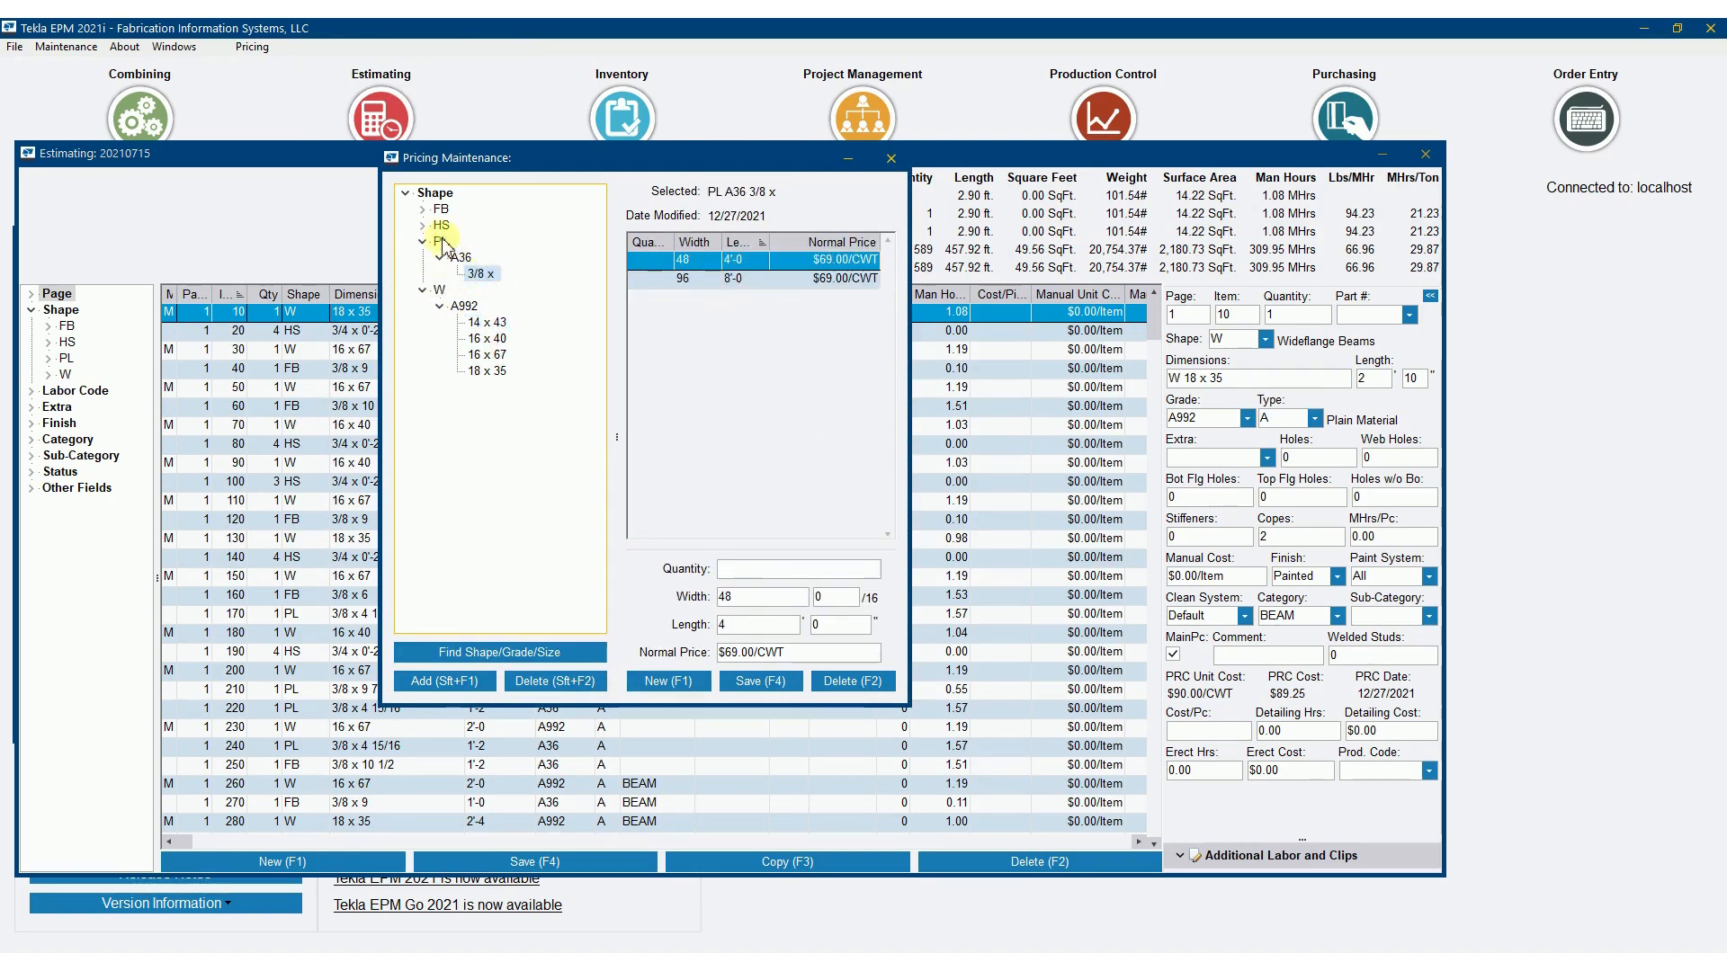
Review the FB A36 prices for sizes 3/8 x 6 through 3/8 x 11 1/2, and close pricing maintenance
{"action": "left_click", "coordinate": [422, 209]}
{"action": "left_click", "coordinate": [439, 225]}
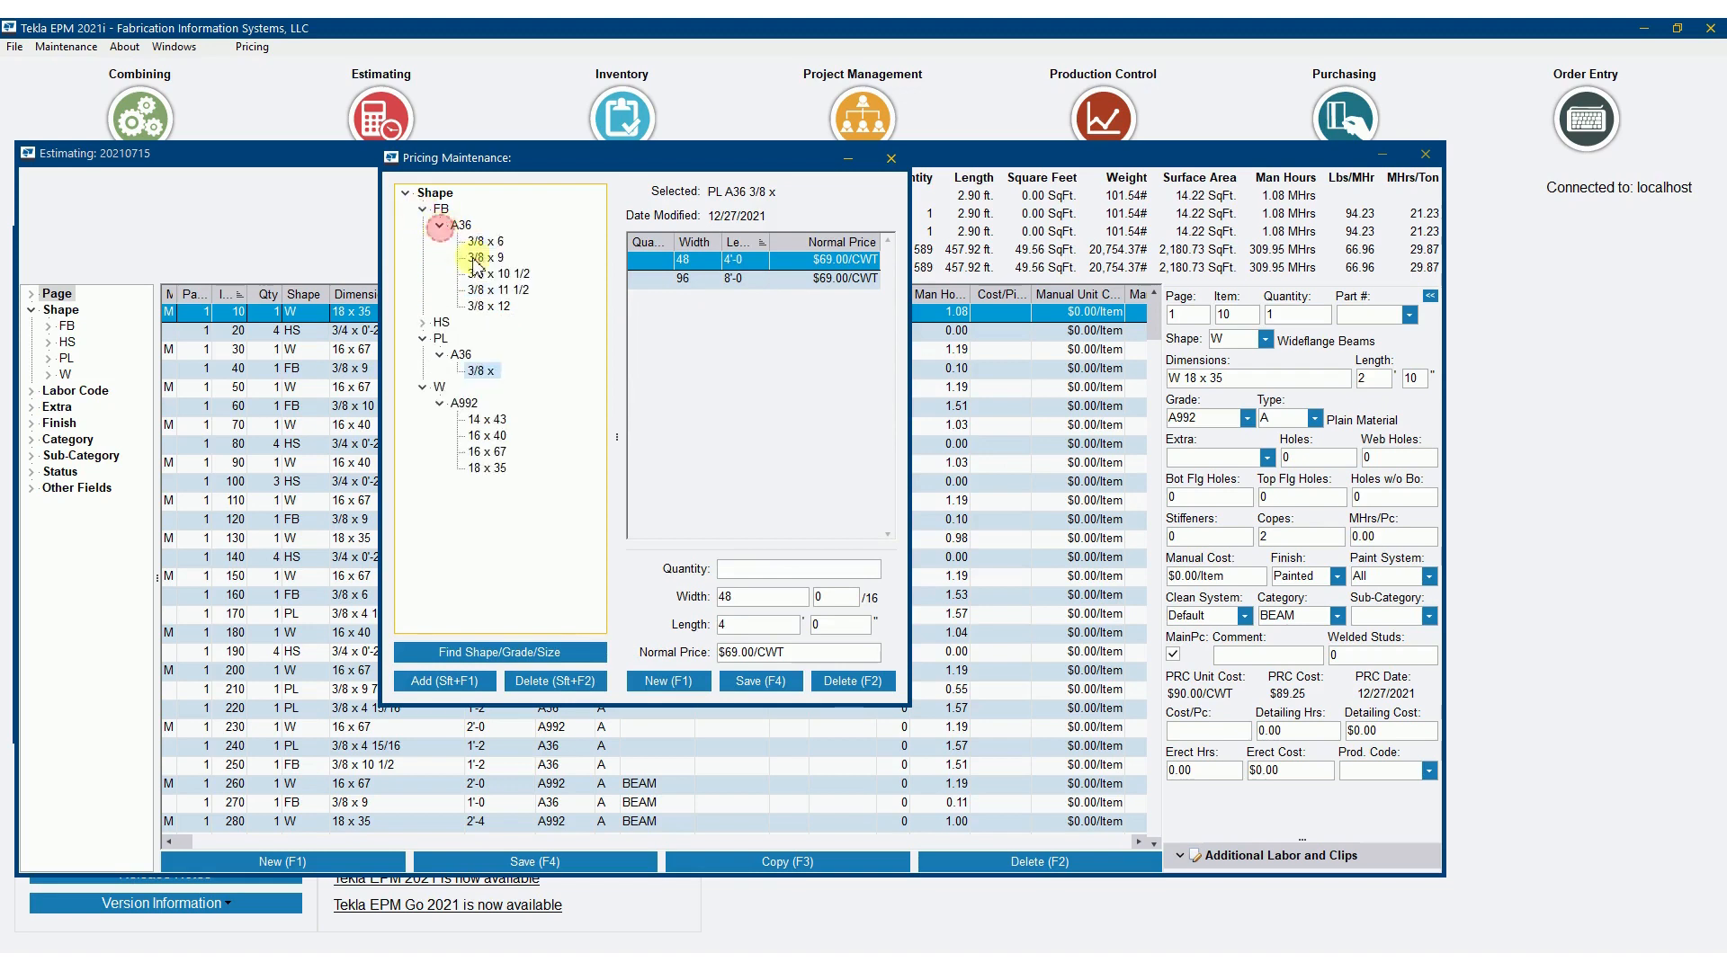
{"action": "left_click", "coordinate": [486, 257]}
{"action": "left_click", "coordinate": [487, 276]}
{"action": "left_click", "coordinate": [490, 256]}
{"action": "left_click", "coordinate": [490, 273]}
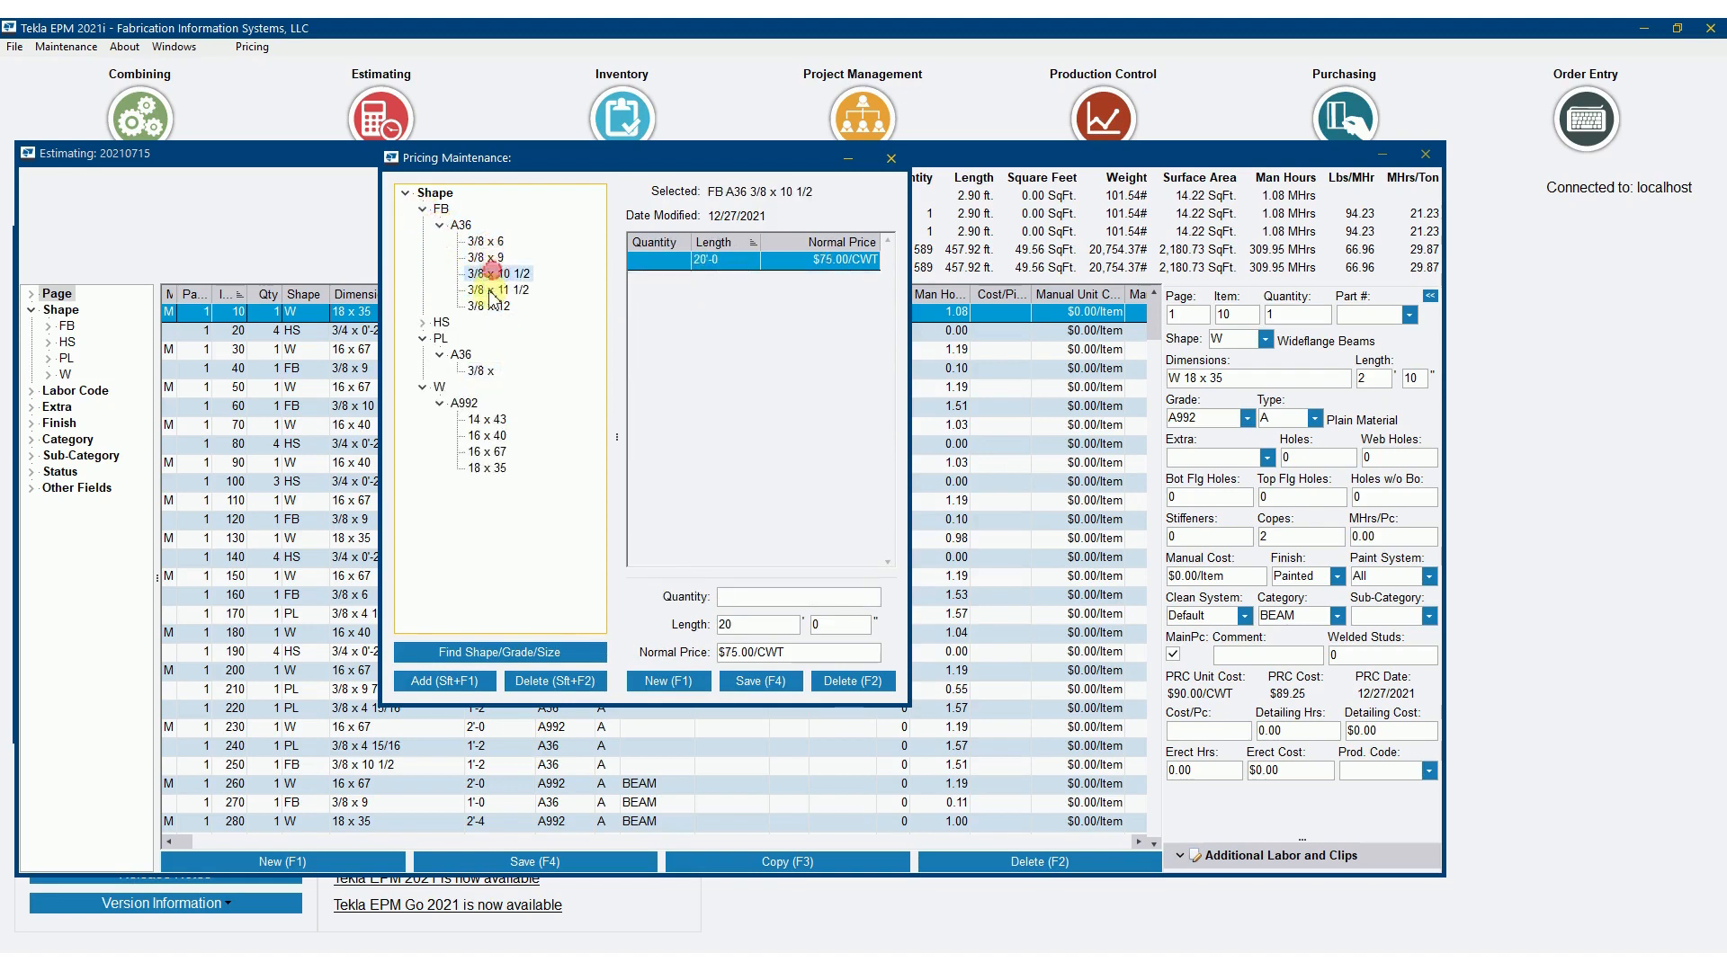
{"action": "left_click", "coordinate": [490, 291]}
{"action": "left_click", "coordinate": [493, 242]}
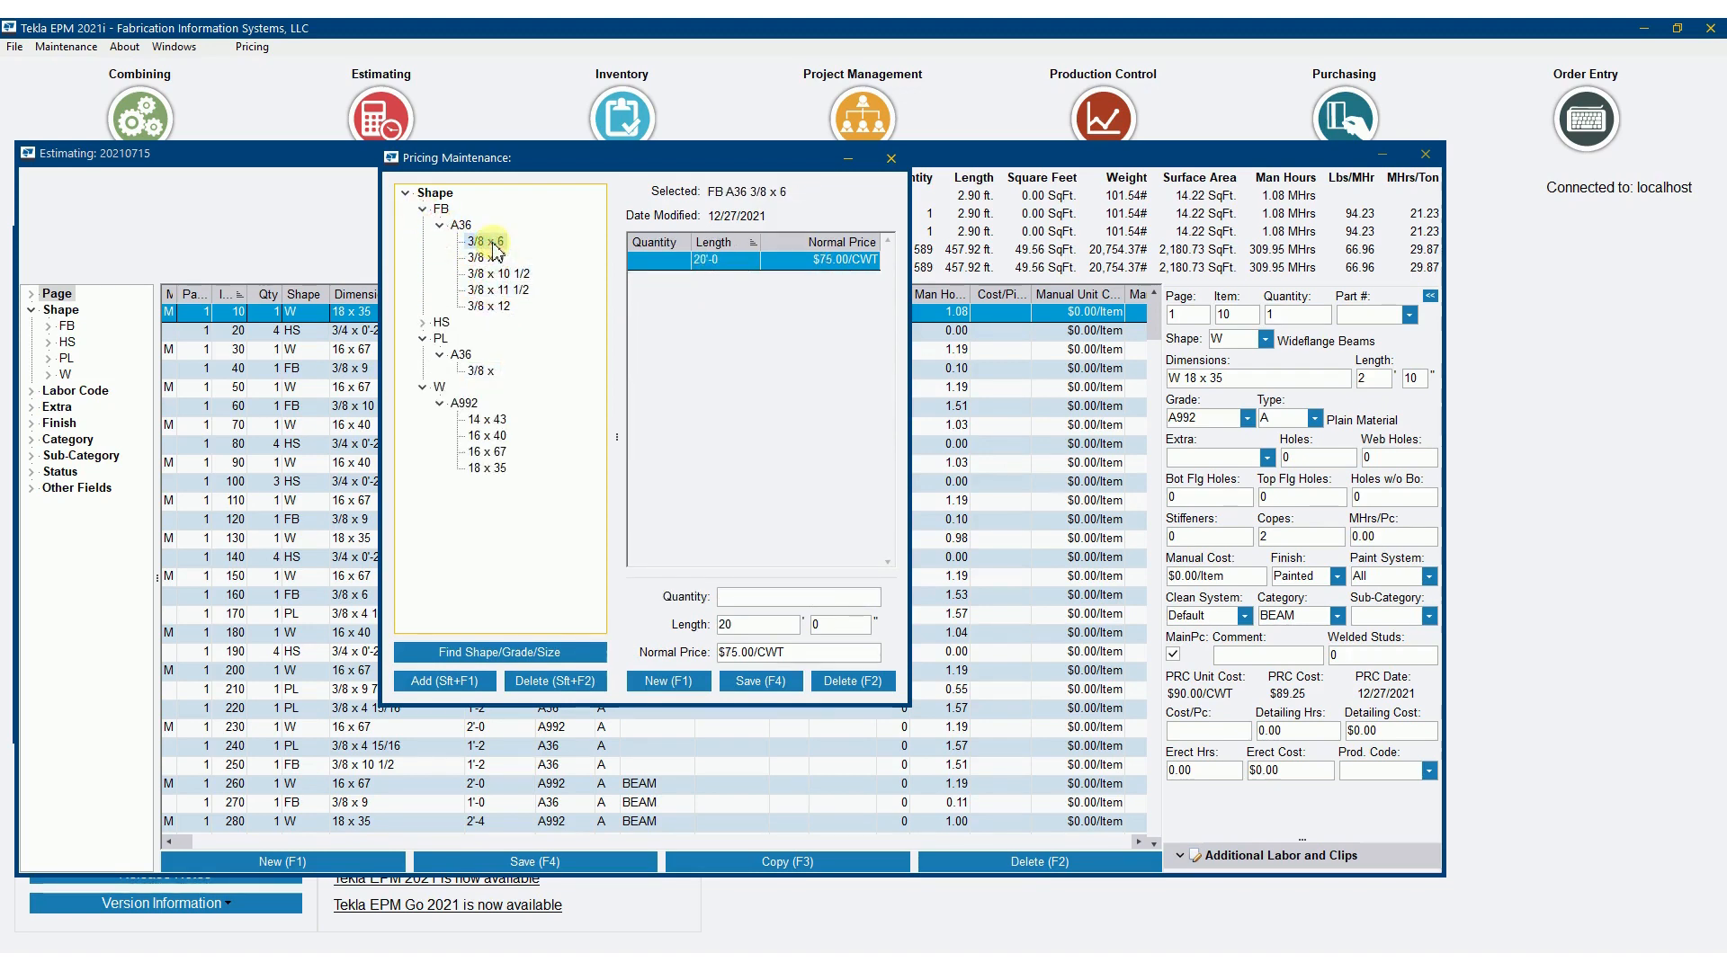
{"action": "left_click", "coordinate": [891, 158]}
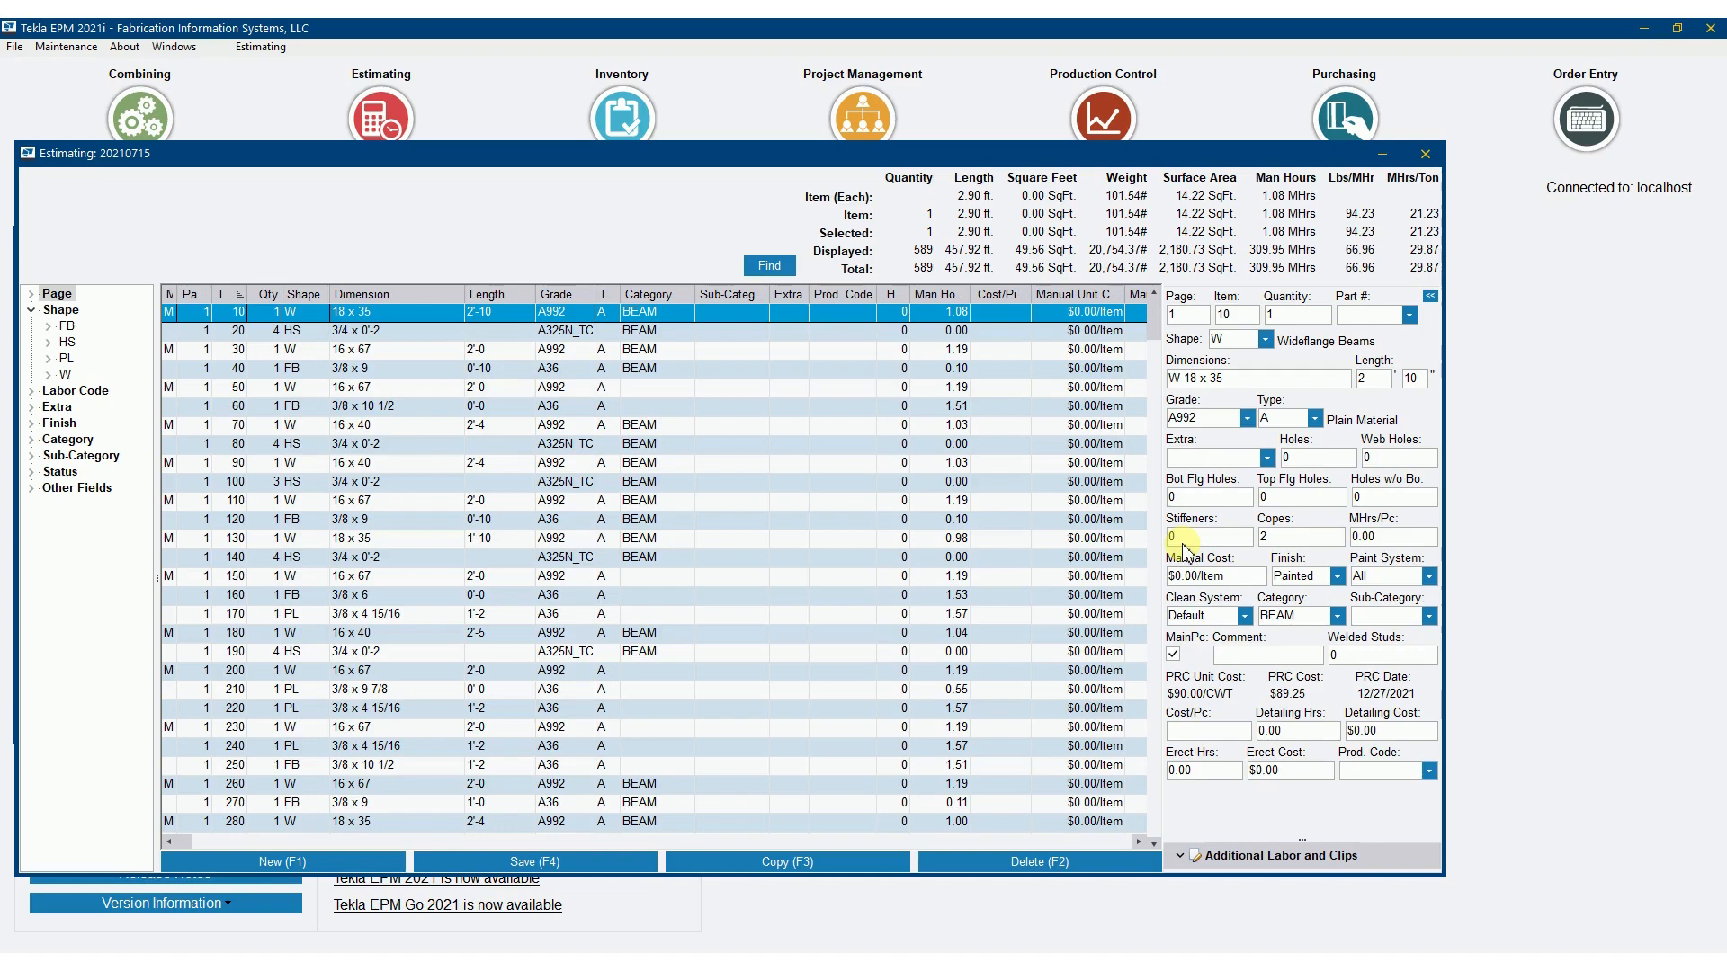
Reopen the job-specific pricing maintenance to view the W A992 18 x 35 prices, and close it
{"action": "left_click", "coordinate": [261, 48]}
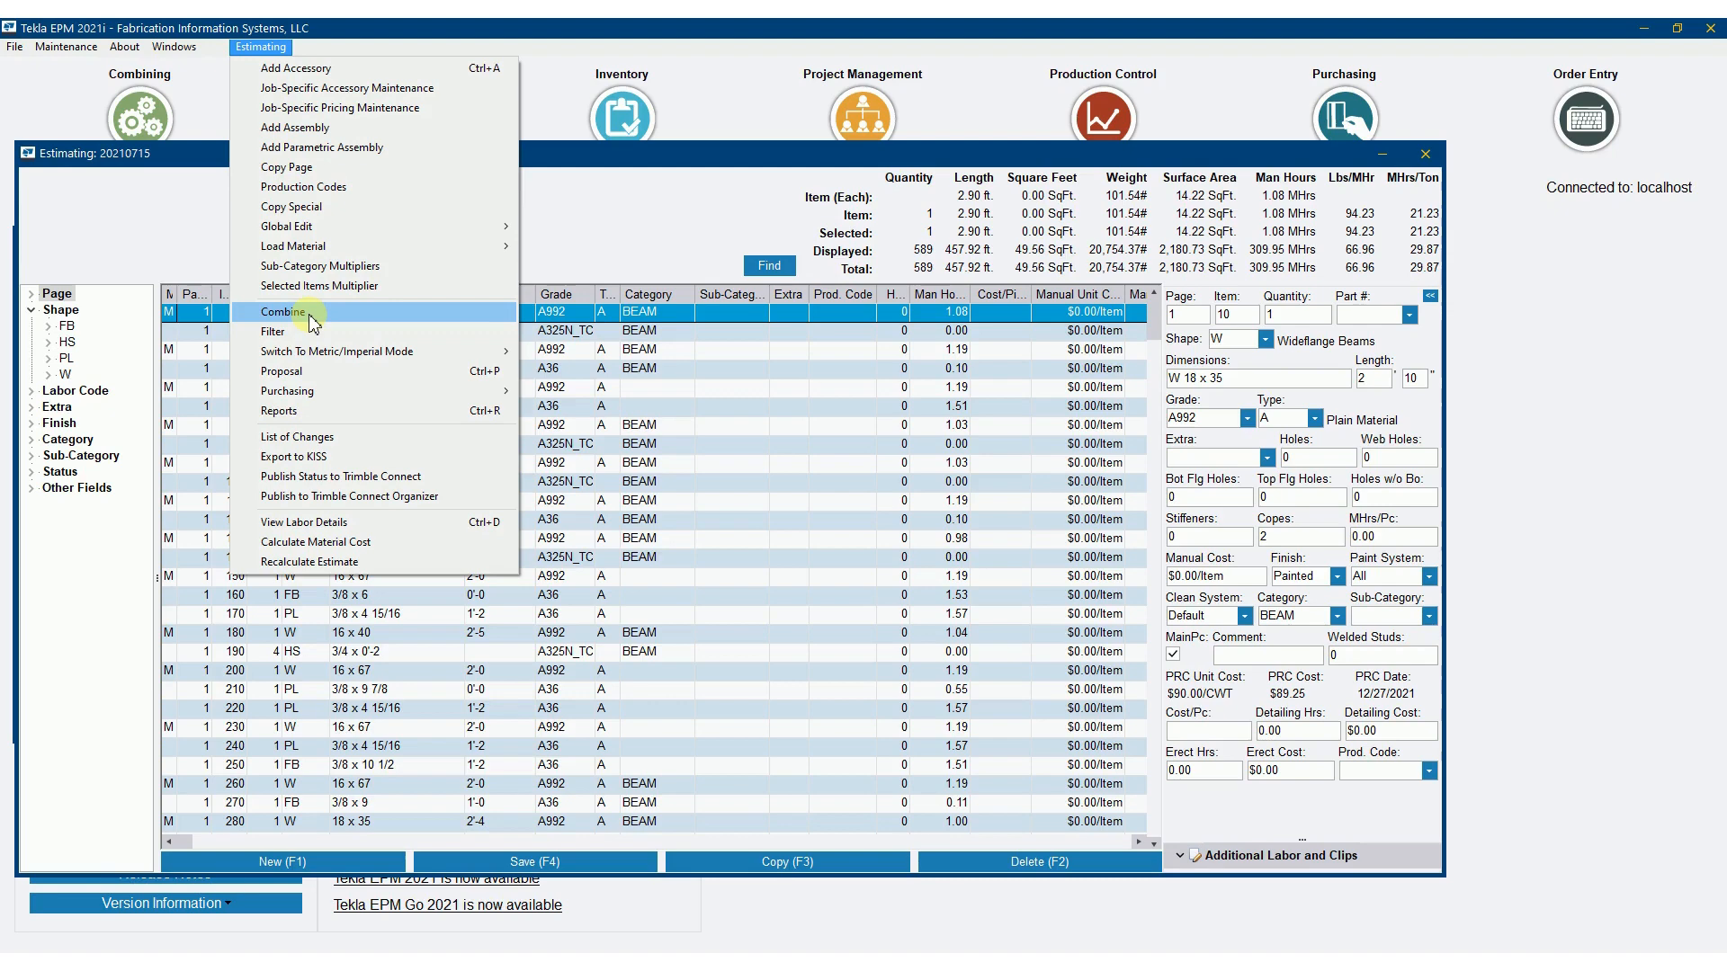
{"action": "left_click", "coordinate": [331, 112]}
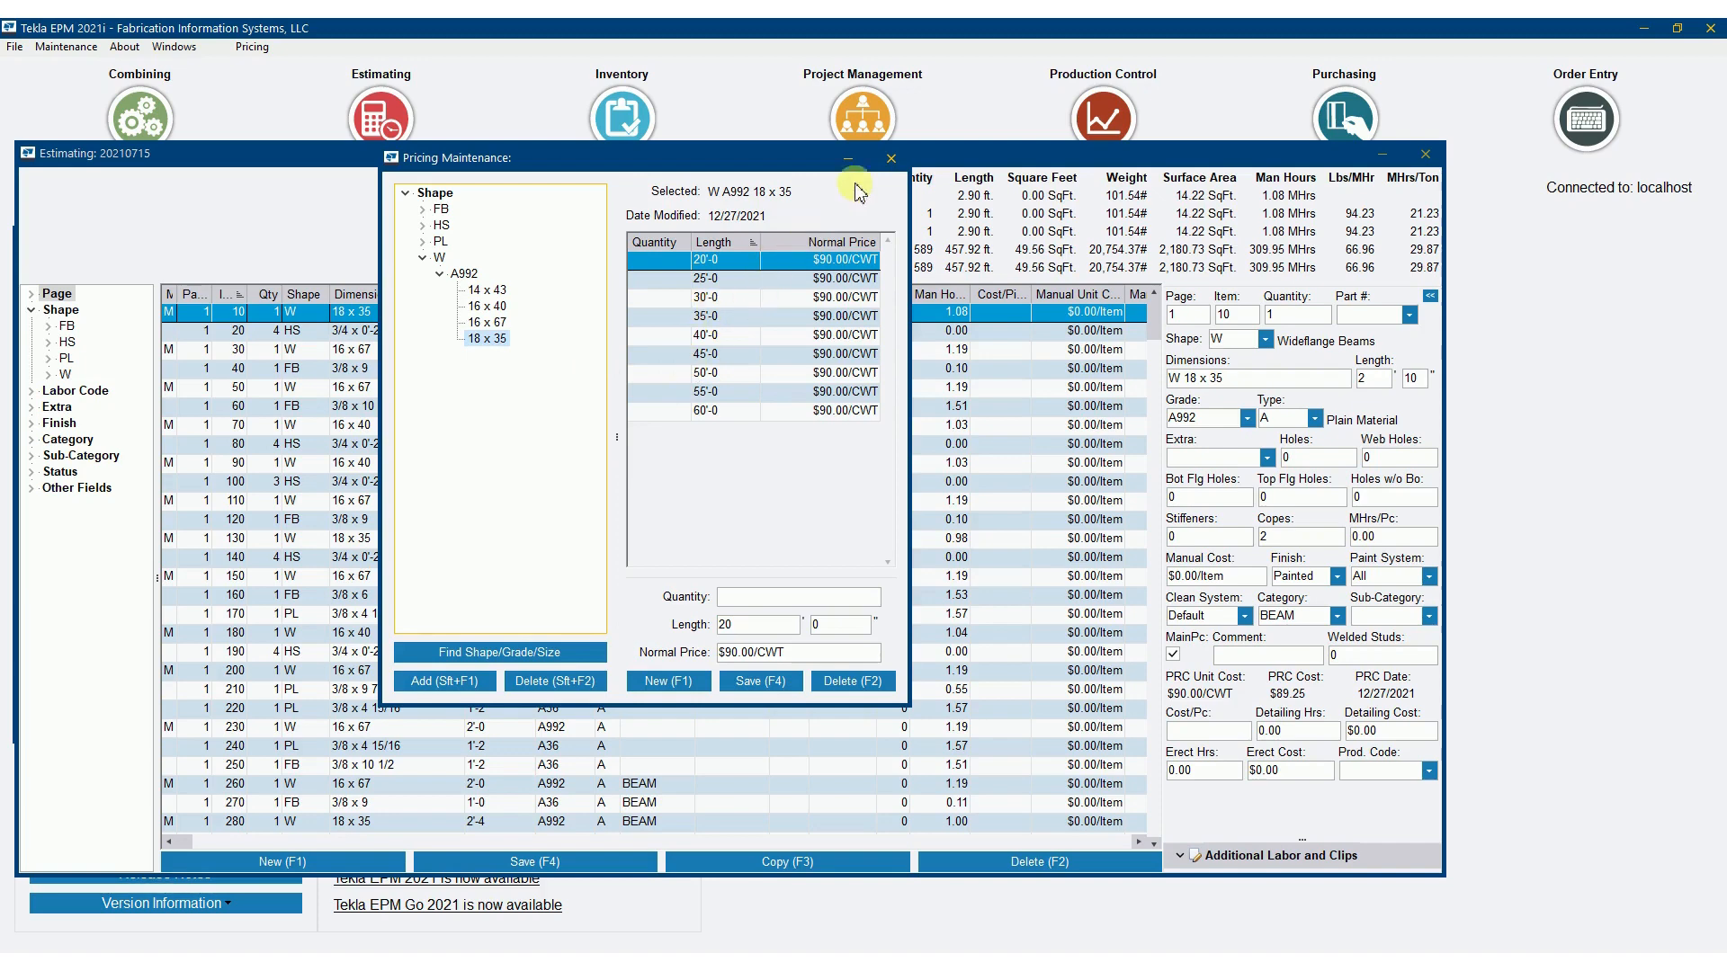
{"action": "left_click", "coordinate": [890, 158]}
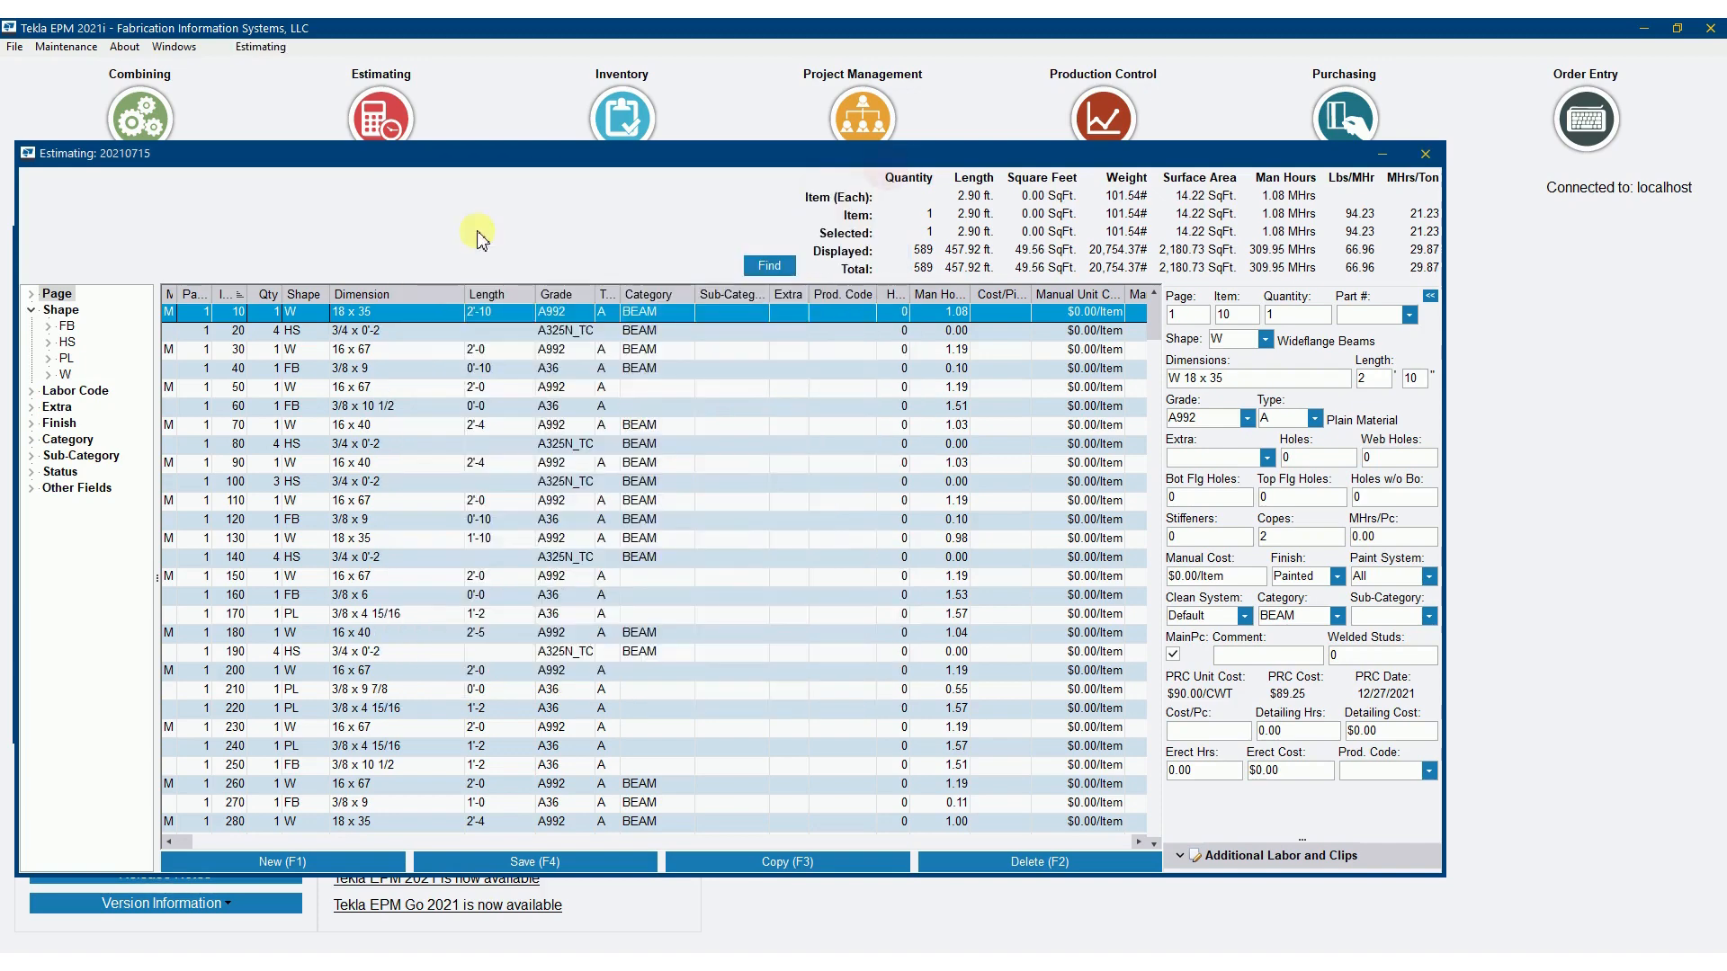
Start loading the estimate's material into a requisition and create a new requisition numbered 2021127
{"action": "left_click", "coordinate": [262, 47]}
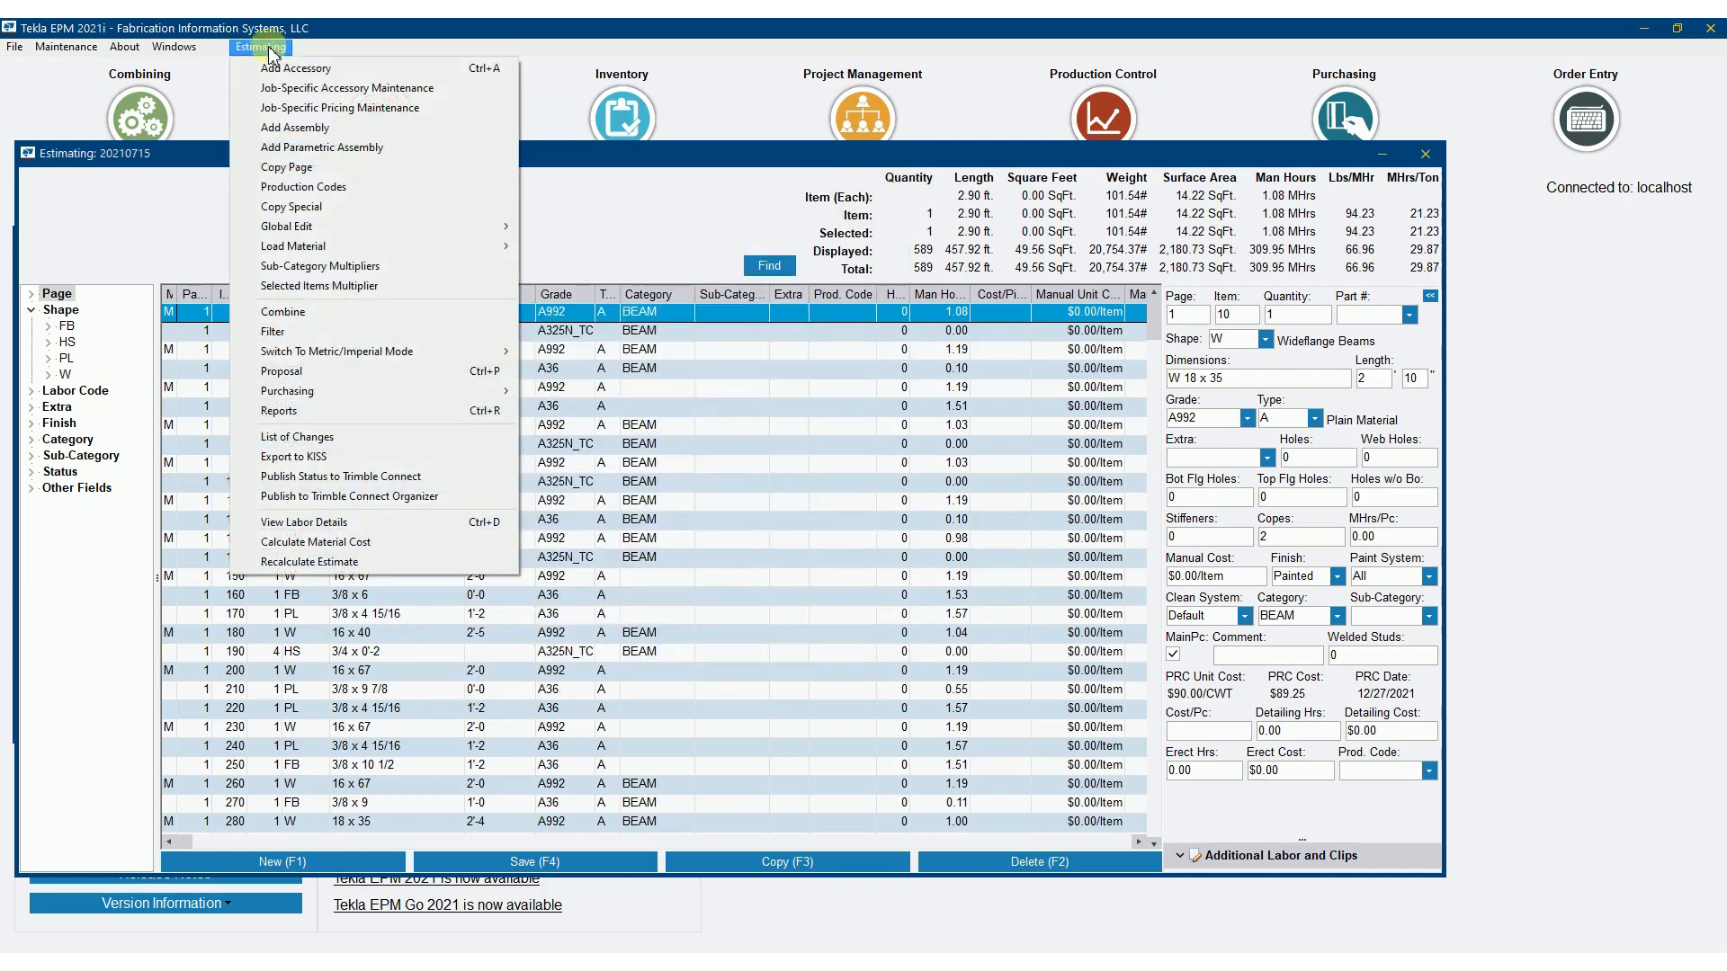
{"action": "mouse_move", "coordinate": [474, 396]}
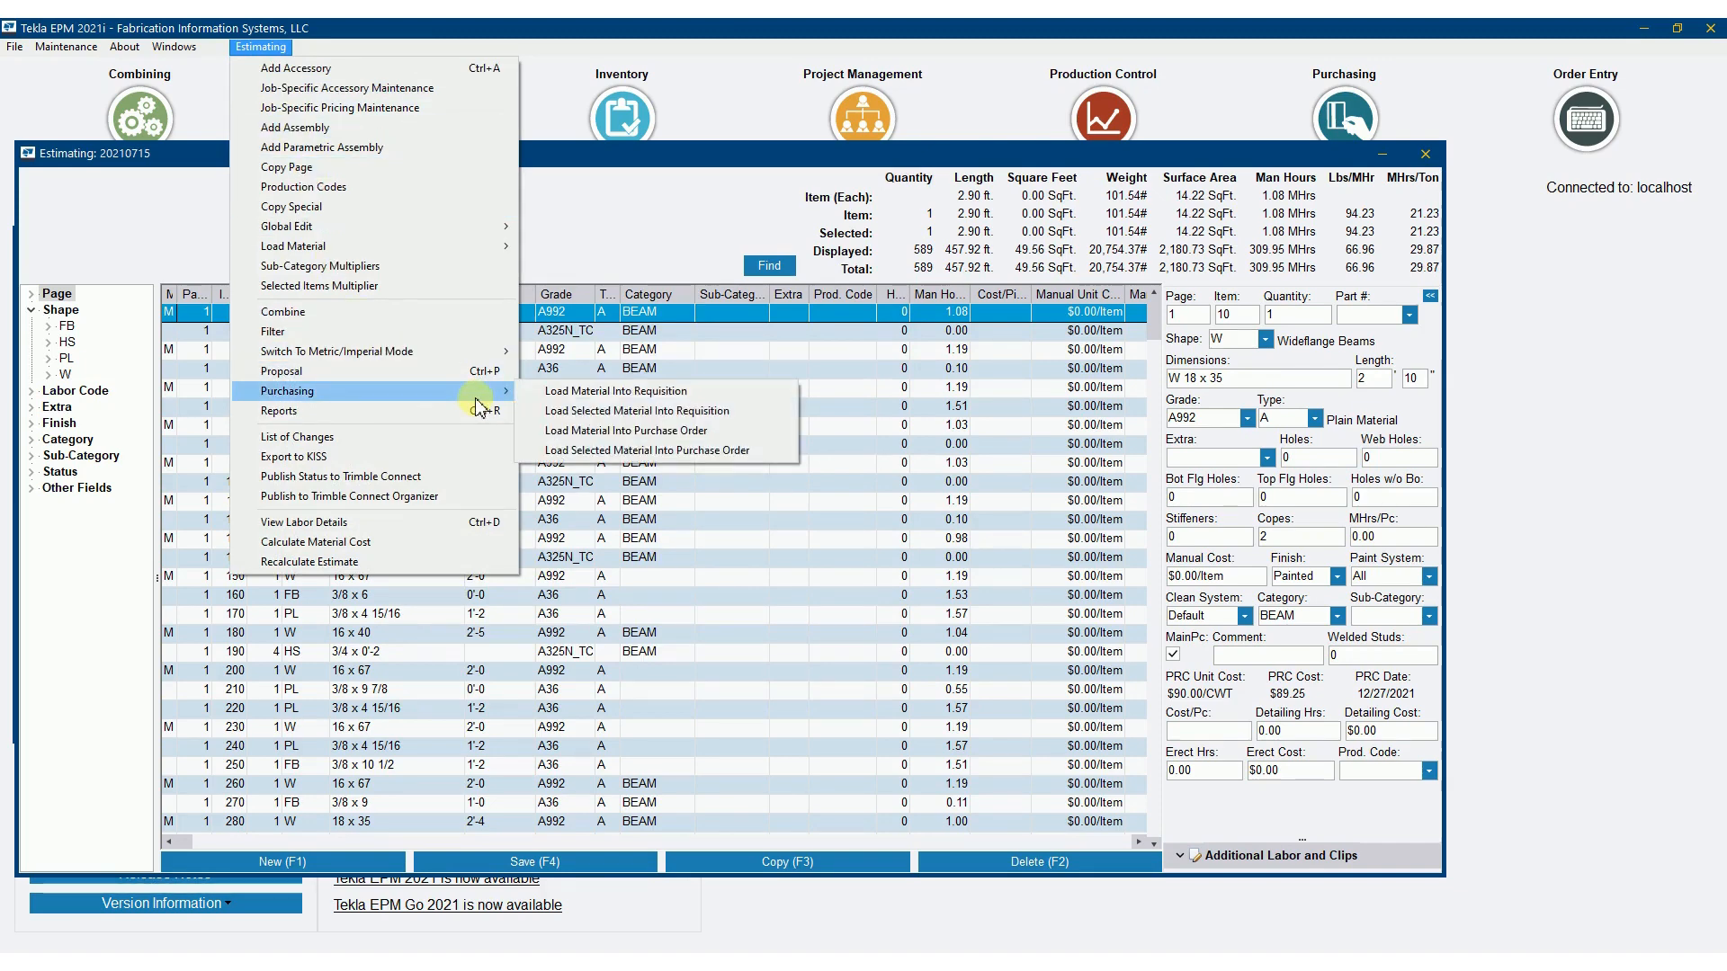
{"action": "left_click", "coordinate": [671, 394]}
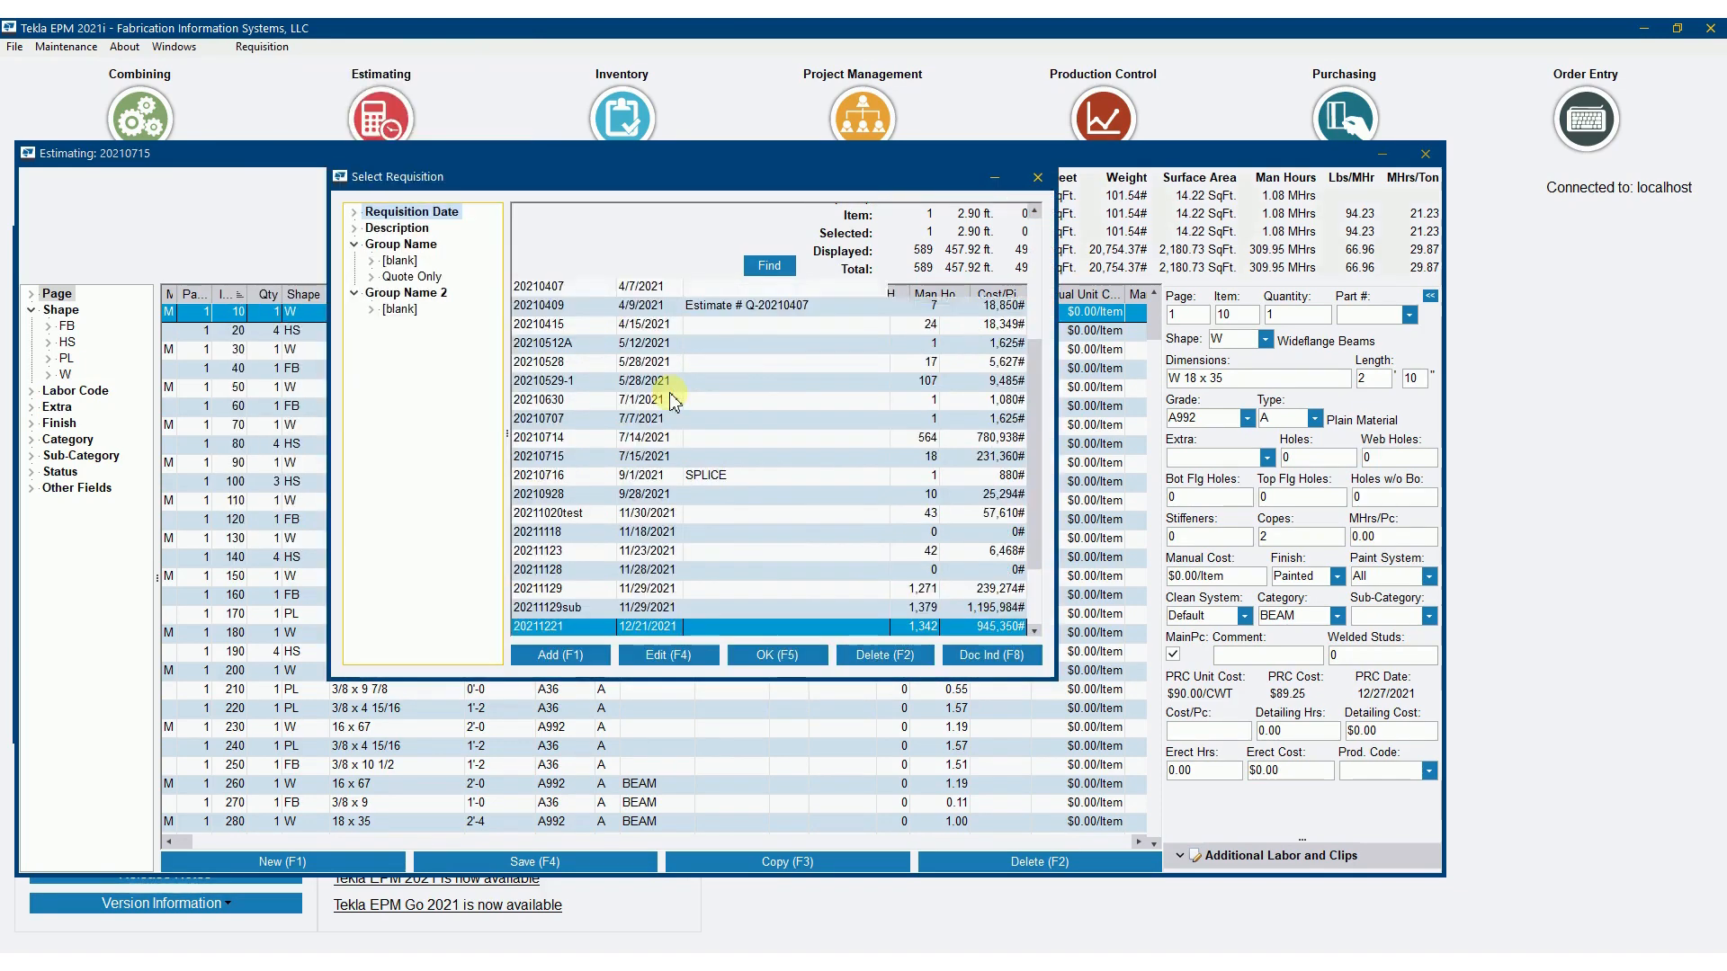
{"action": "left_click", "coordinate": [577, 662]}
{"action": "type", "text": "202"}
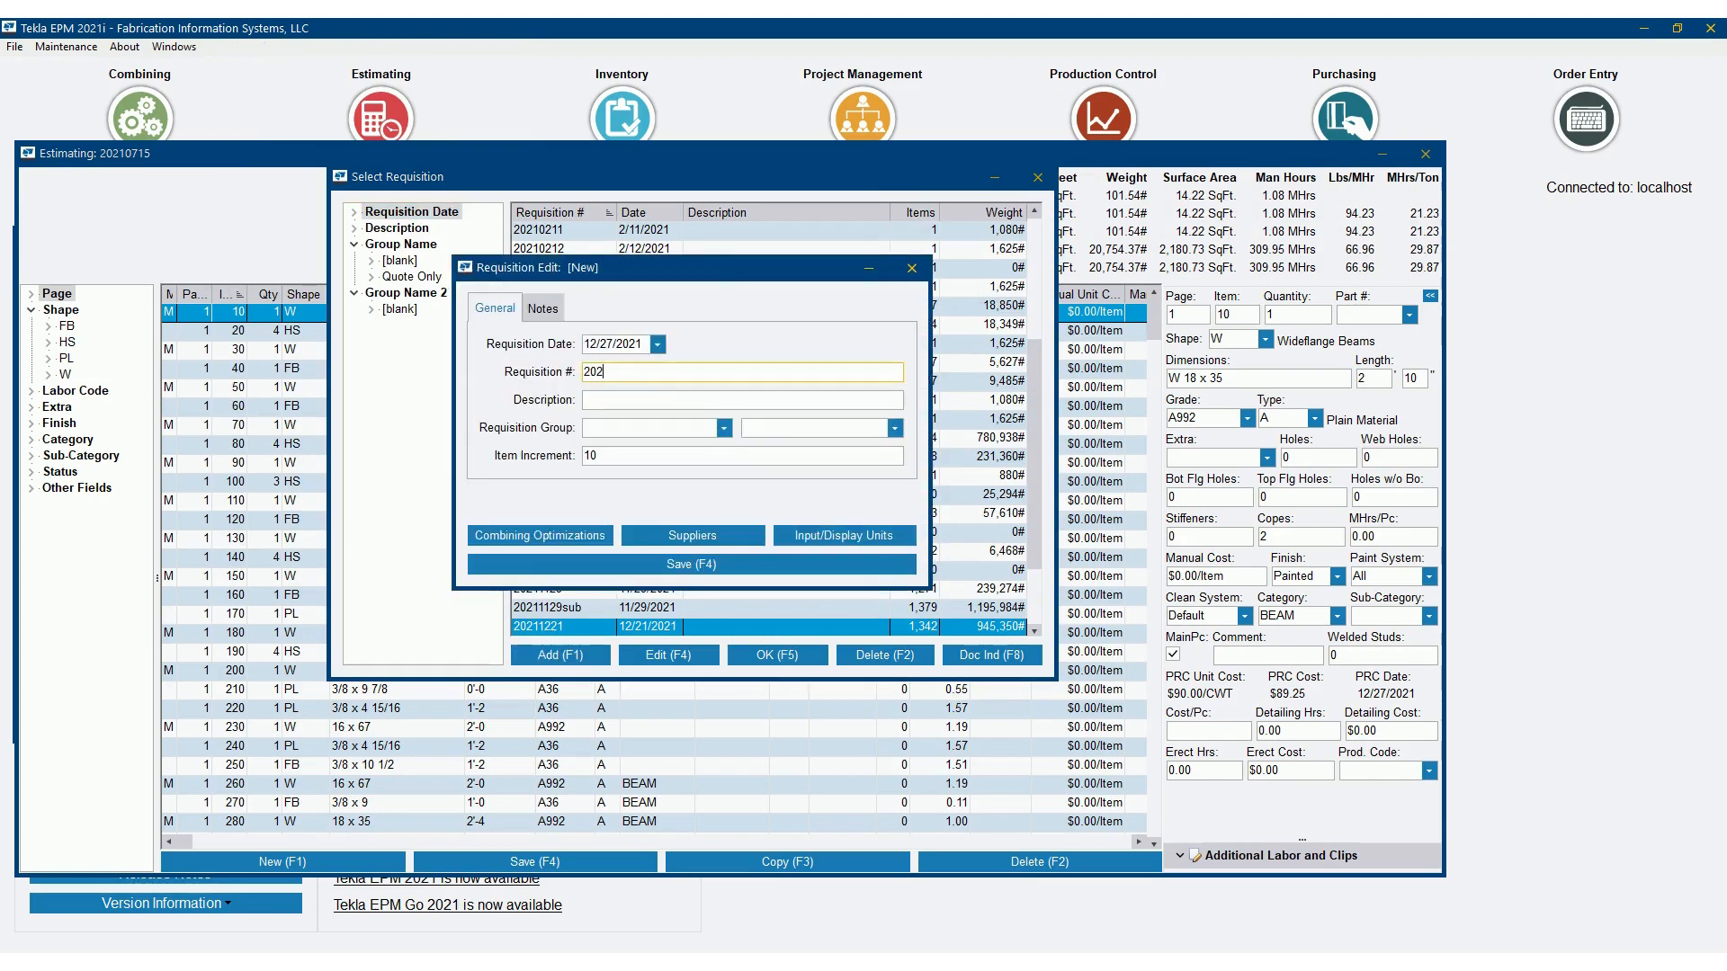
{"action": "type", "text": "1127"}
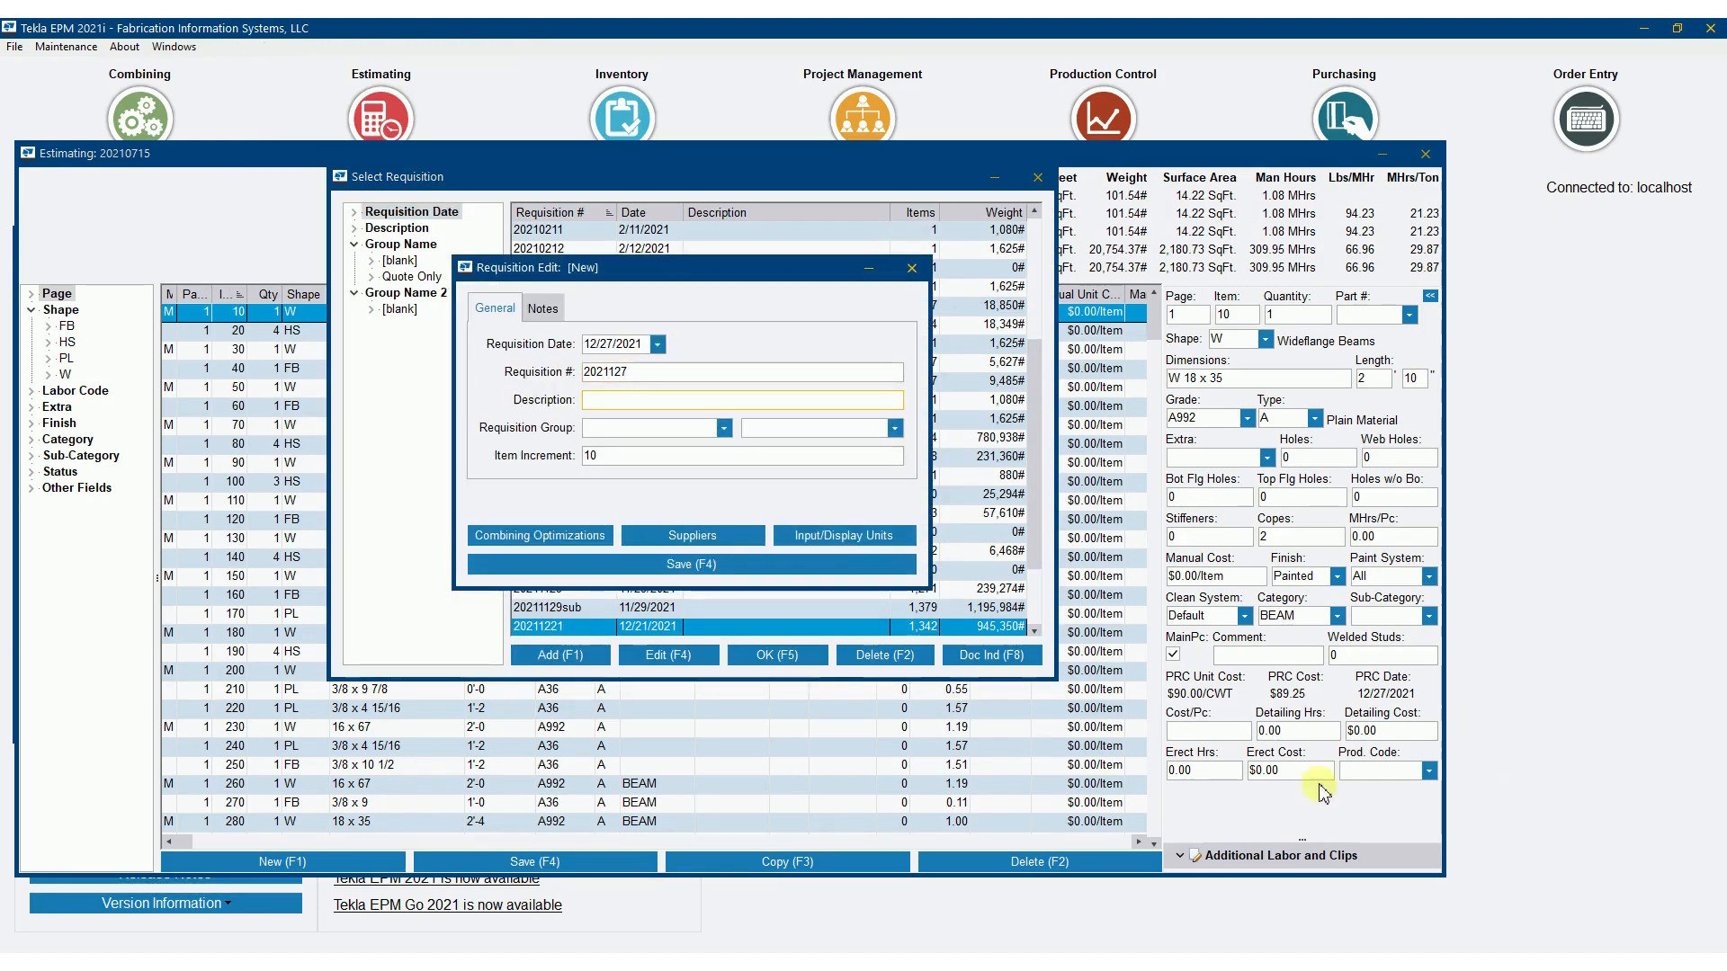
{"action": "left_click", "coordinate": [666, 569]}
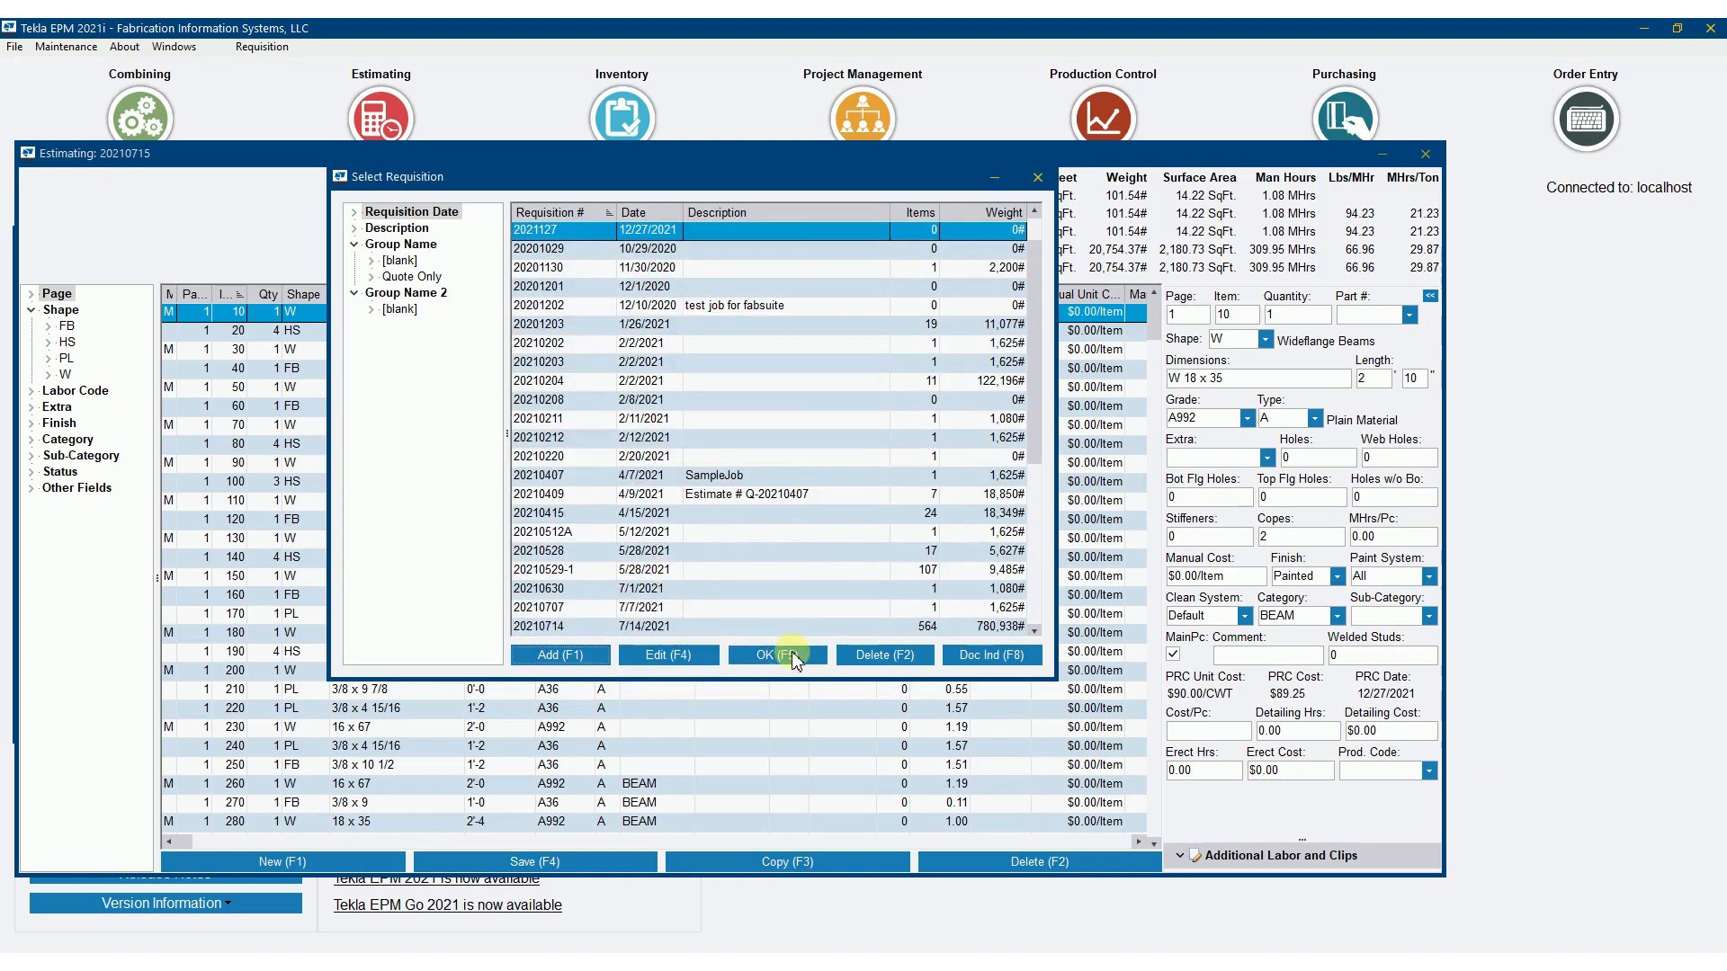
Import the estimate's material into the new requisition with the shape filter excluding HS
{"action": "left_click", "coordinate": [795, 656]}
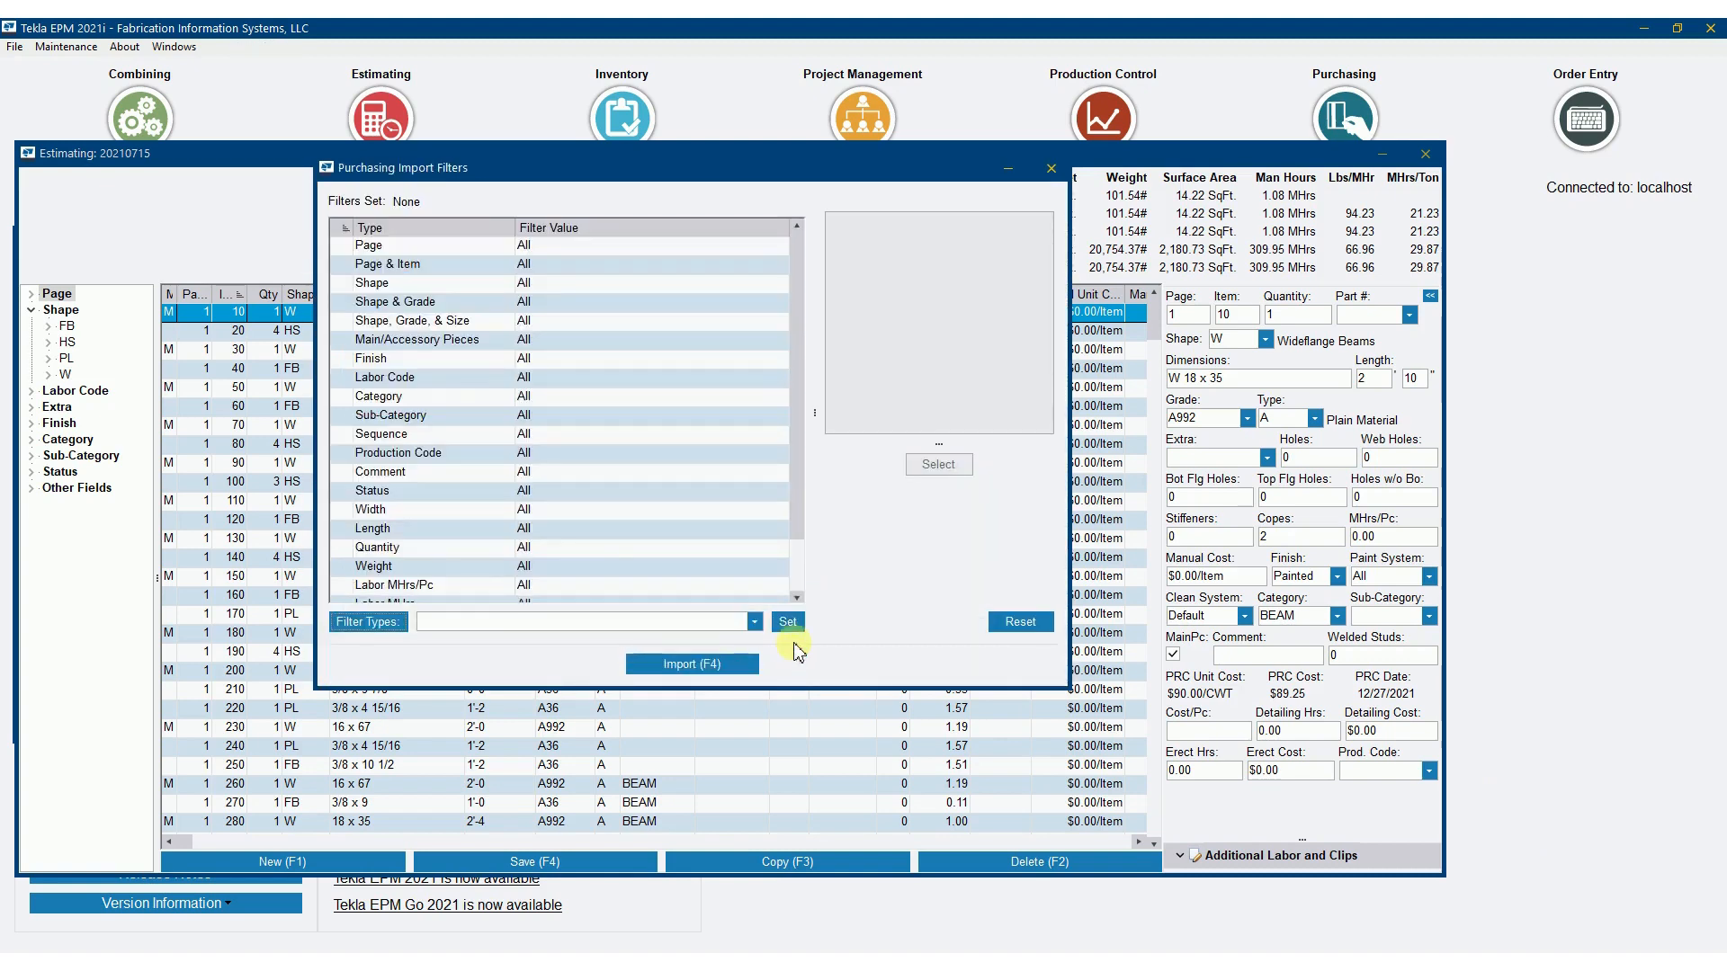
{"action": "double_click", "coordinate": [475, 283]}
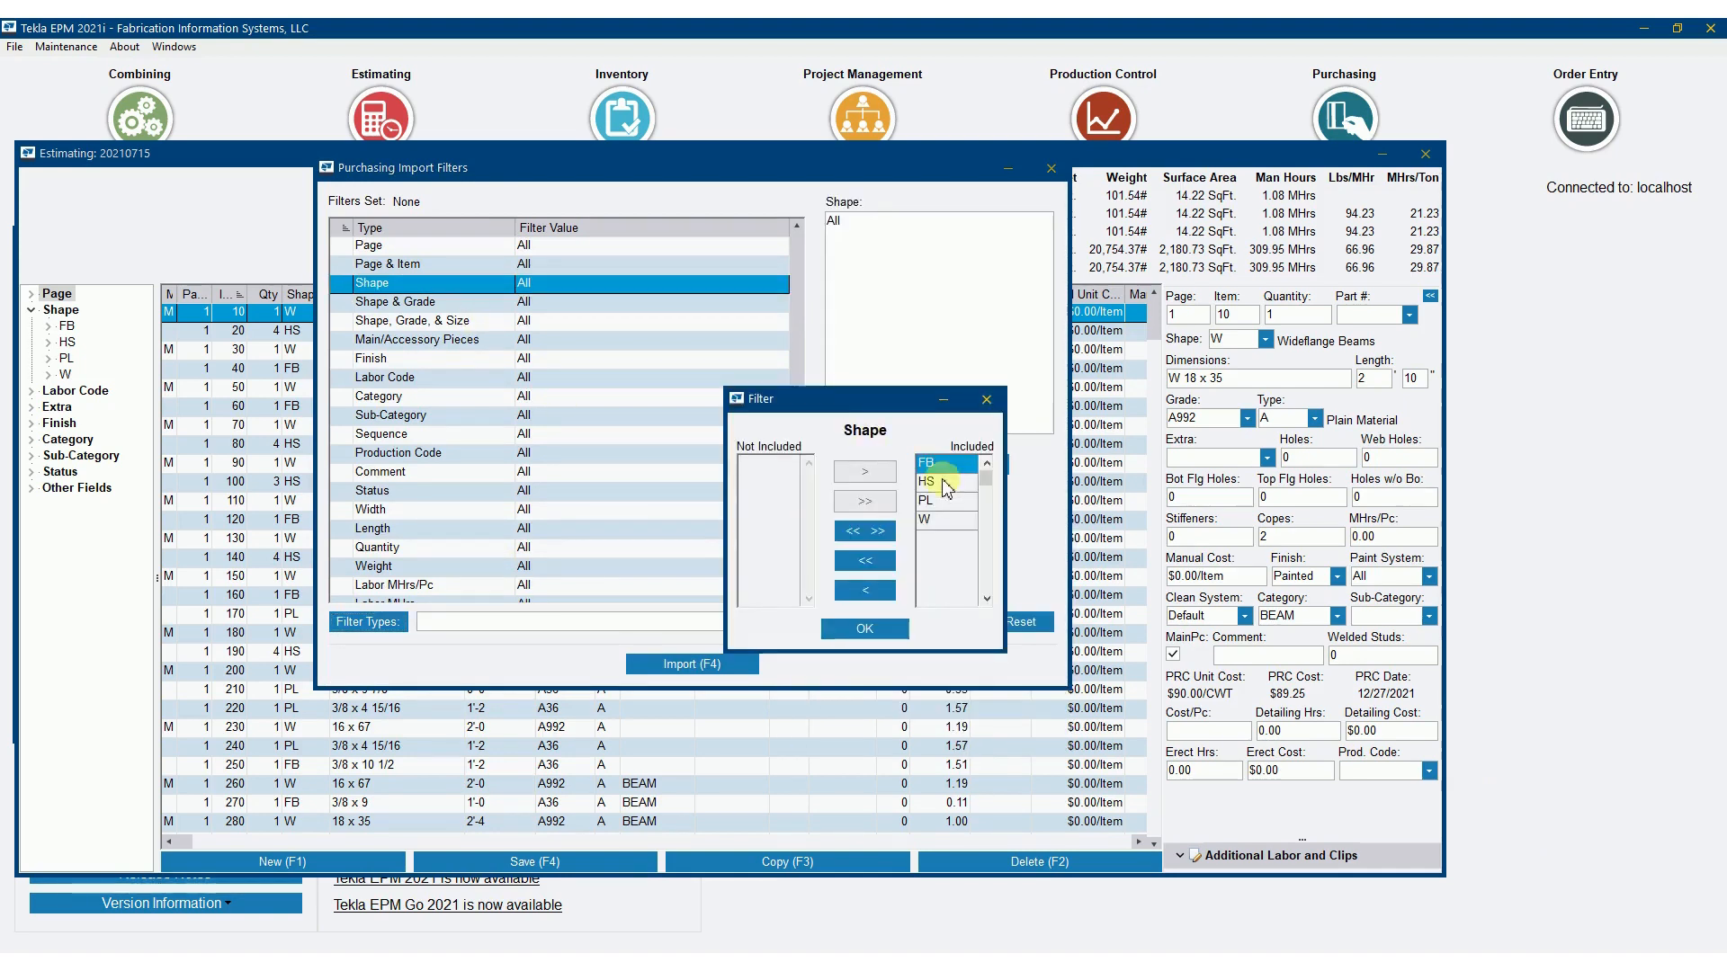
{"action": "double_click", "coordinate": [960, 487]}
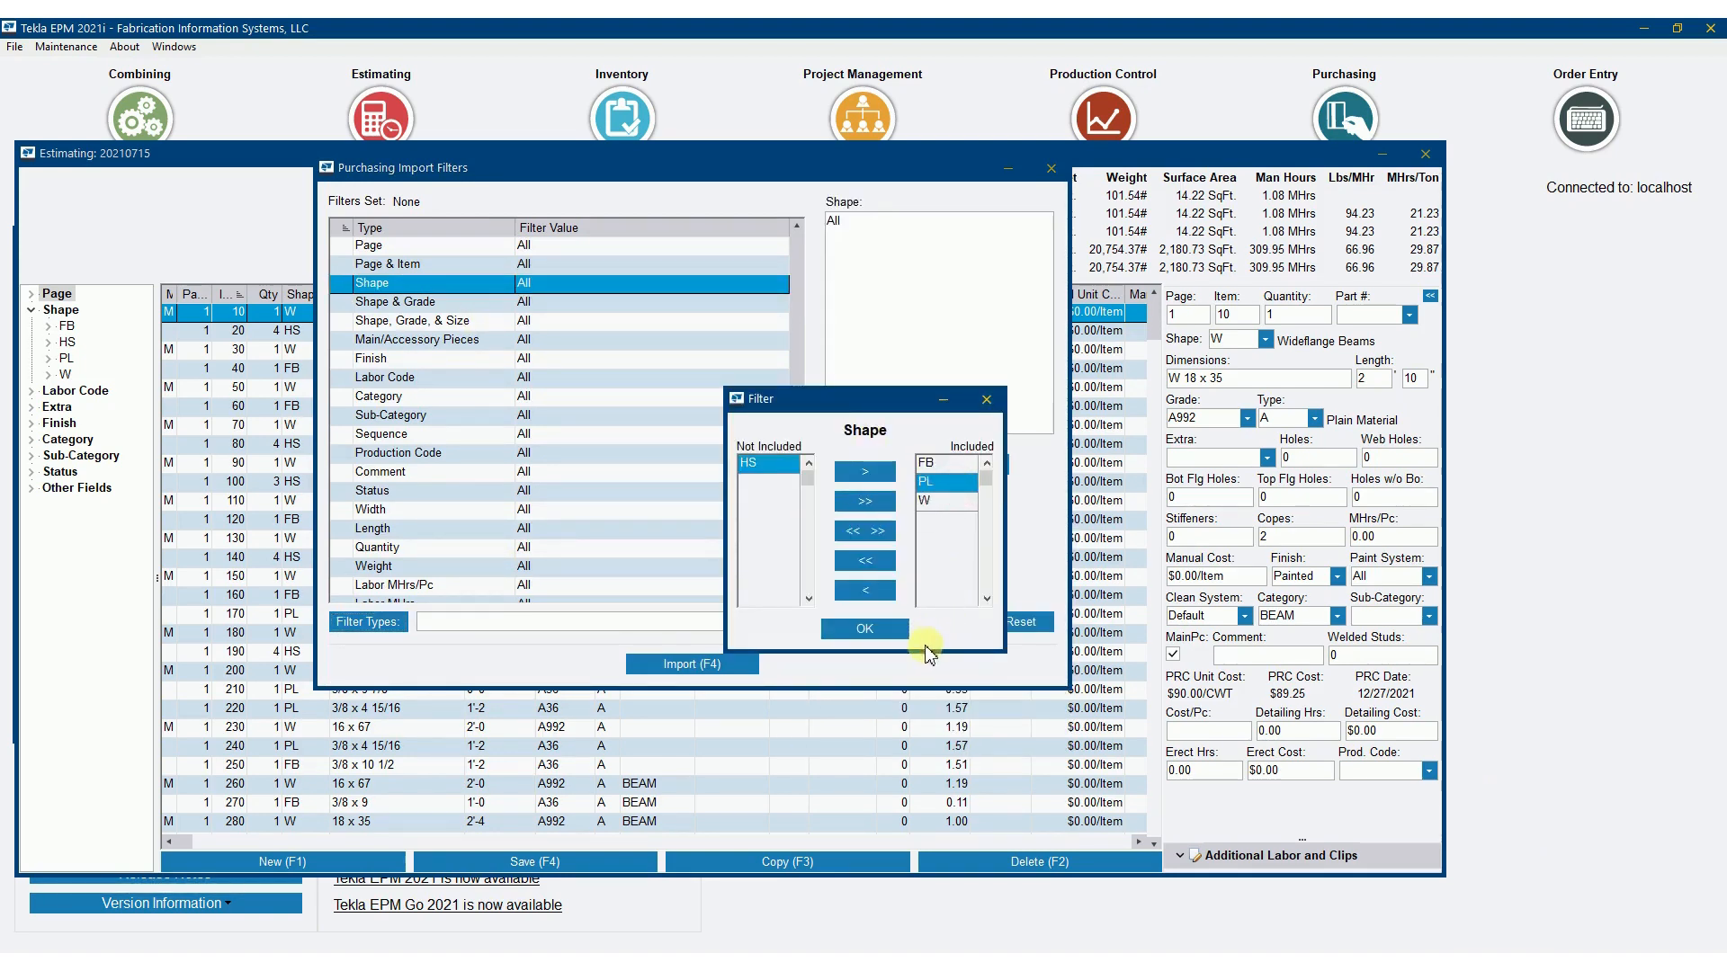
{"action": "left_click", "coordinate": [886, 629]}
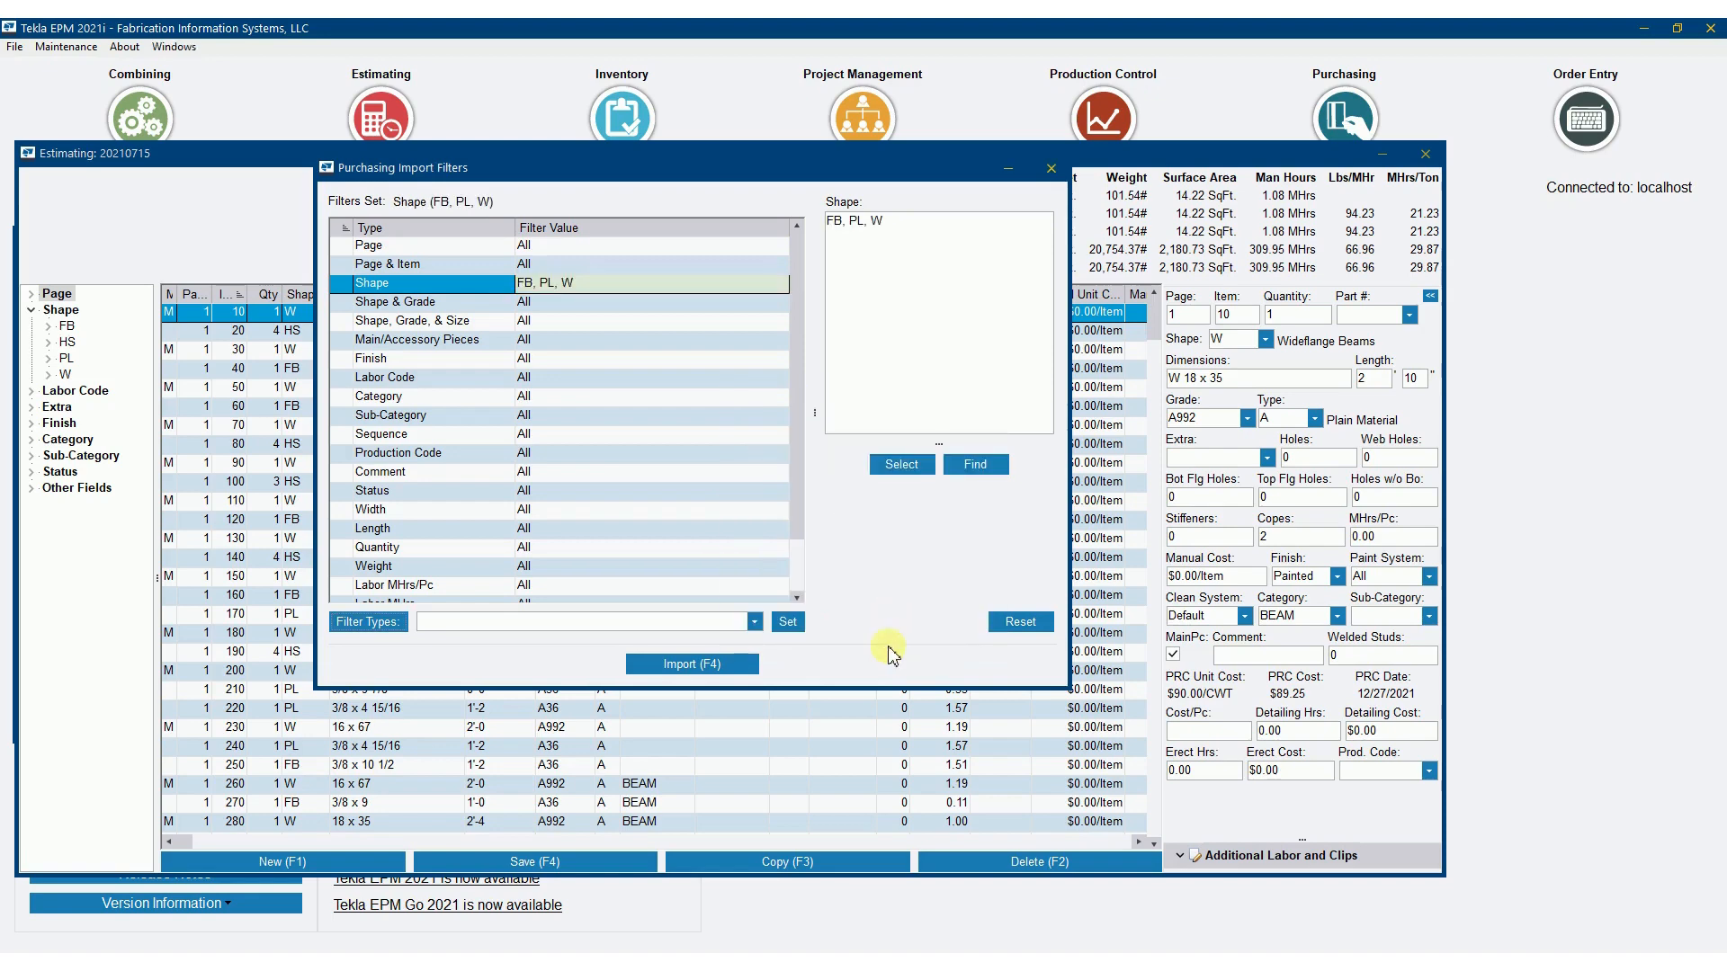
{"action": "left_click", "coordinate": [697, 663]}
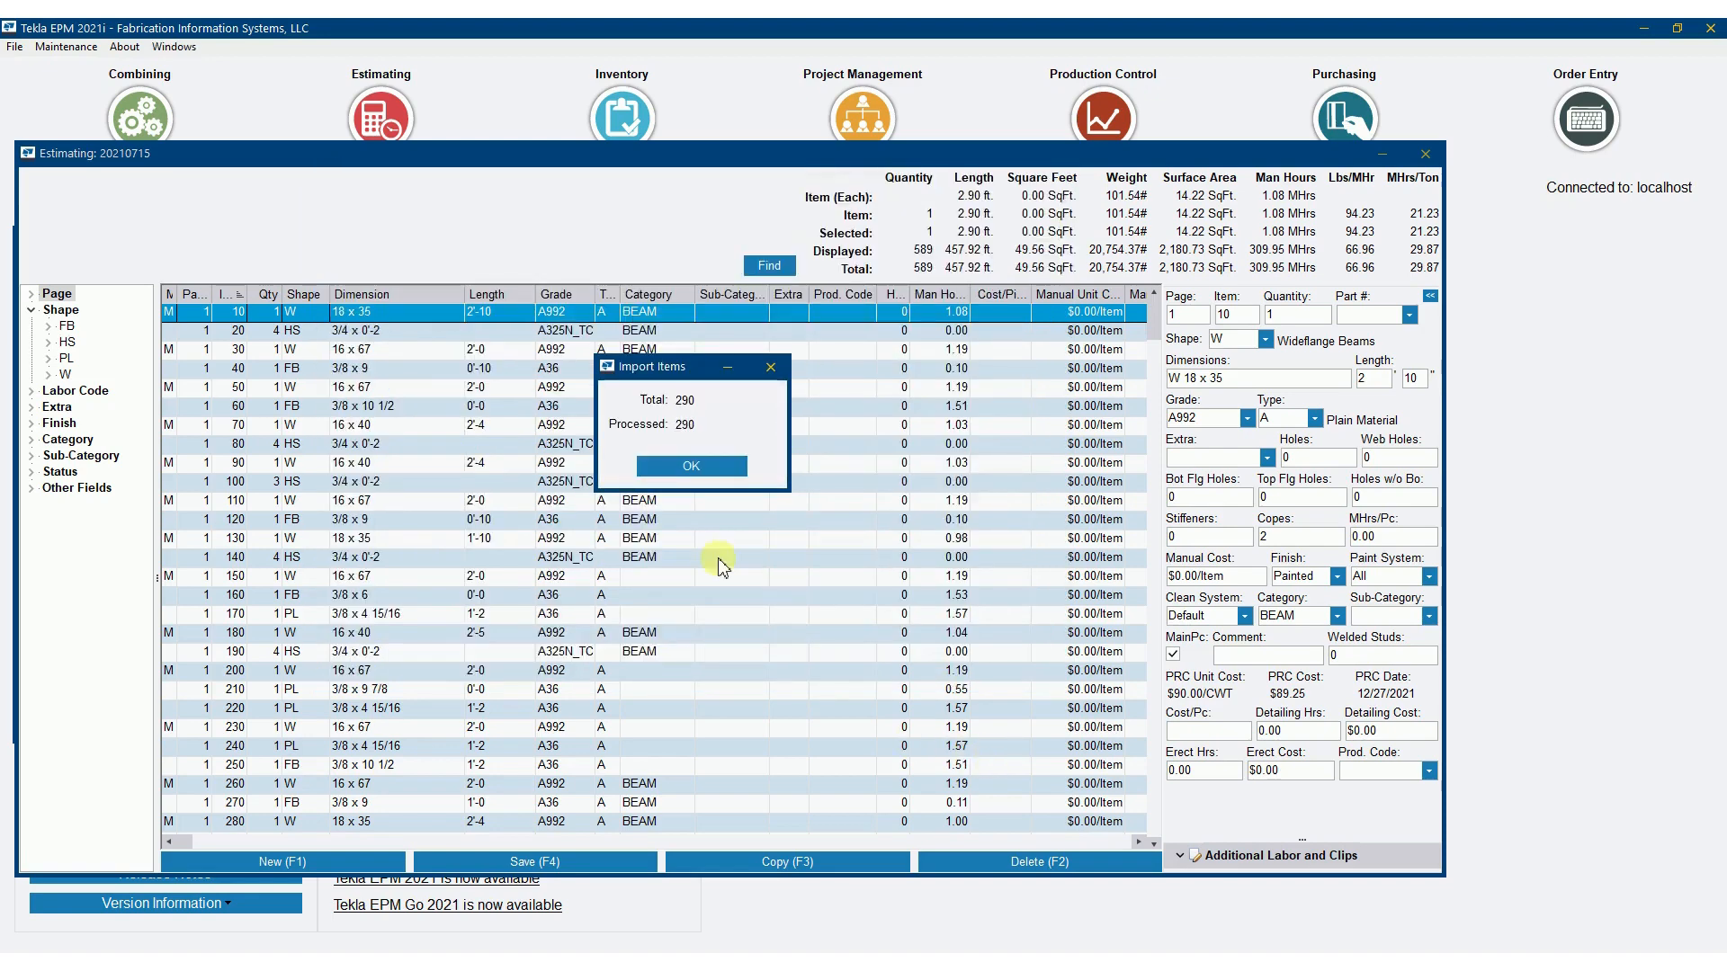
{"action": "left_click", "coordinate": [690, 465]}
Open requisition 2021127 from Purchasing and enlarge its window
{"action": "left_click", "coordinate": [1344, 118]}
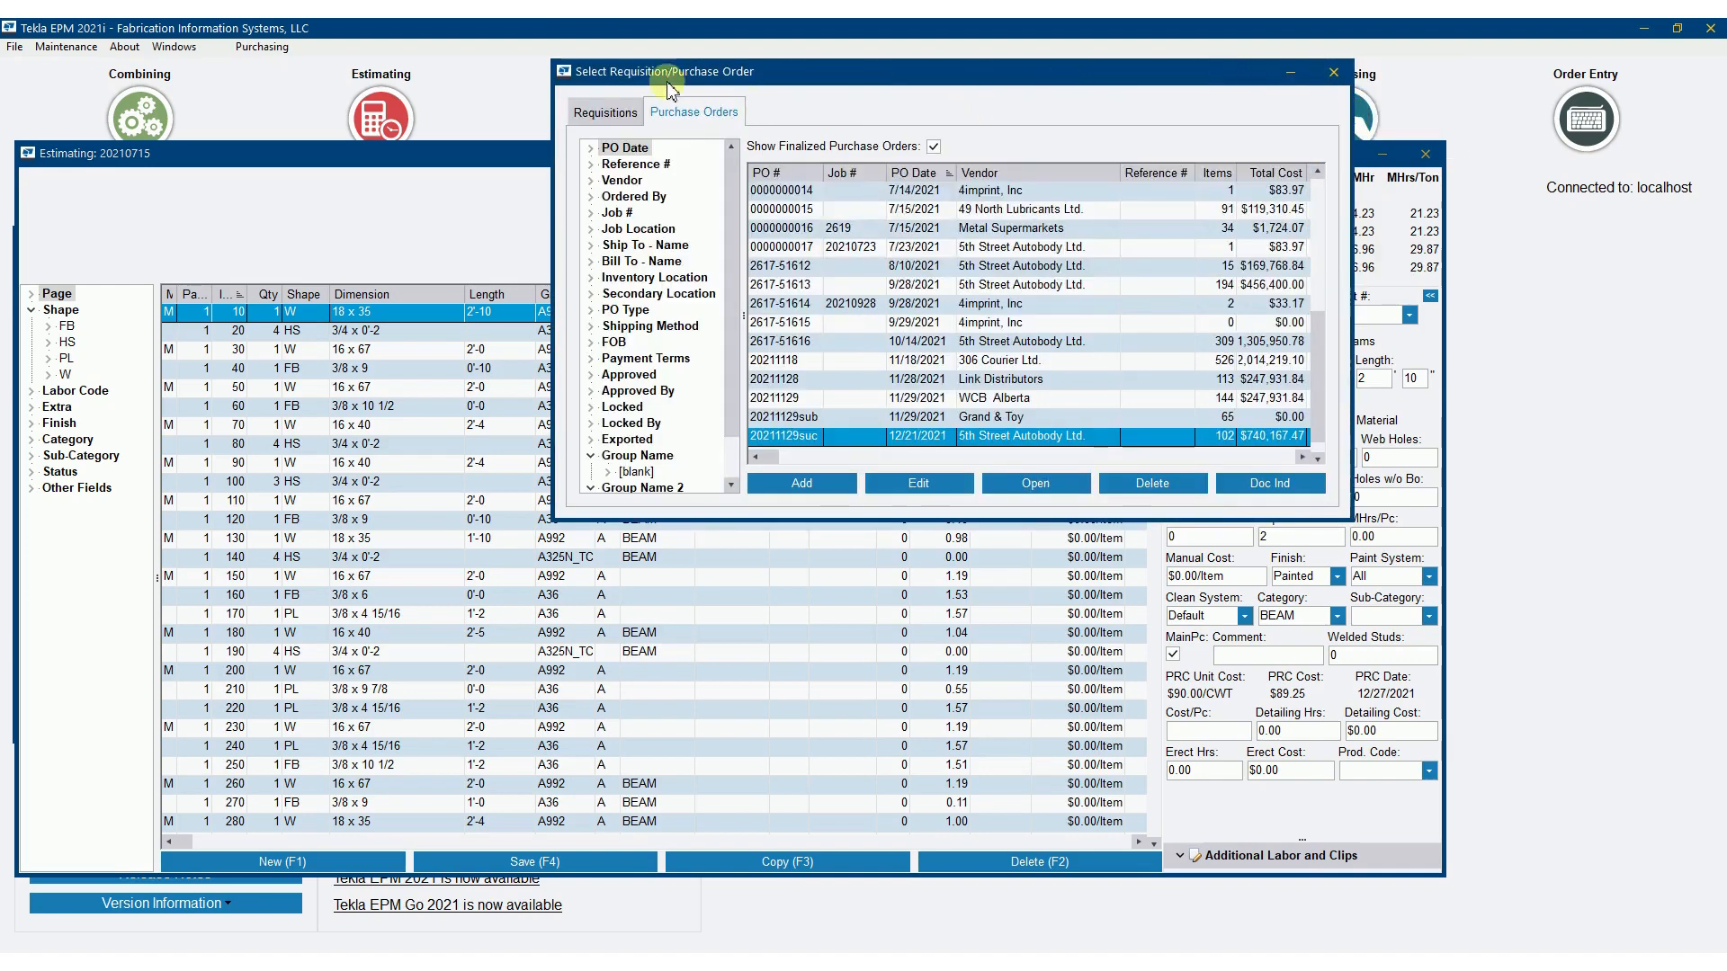
{"action": "left_click", "coordinate": [591, 104]}
{"action": "left_click_drag", "start_coordinate": [767, 70], "coordinate": [680, 107]}
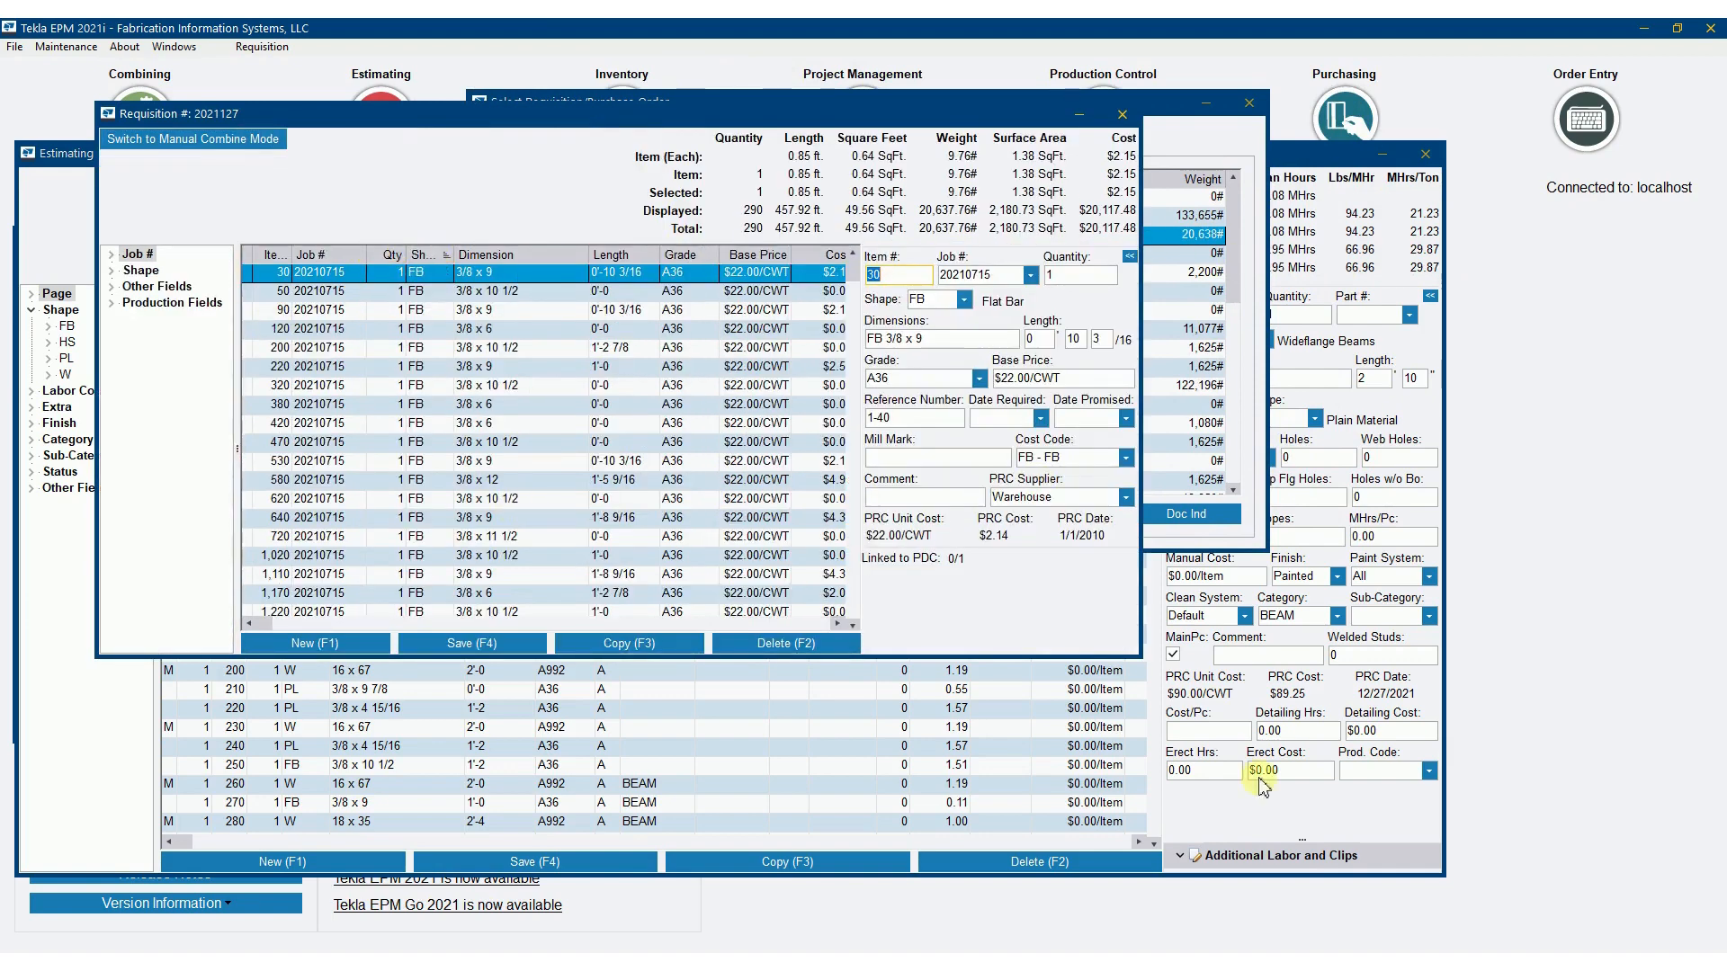
{"action": "left_click_drag", "start_coordinate": [1140, 654], "coordinate": [1486, 890]}
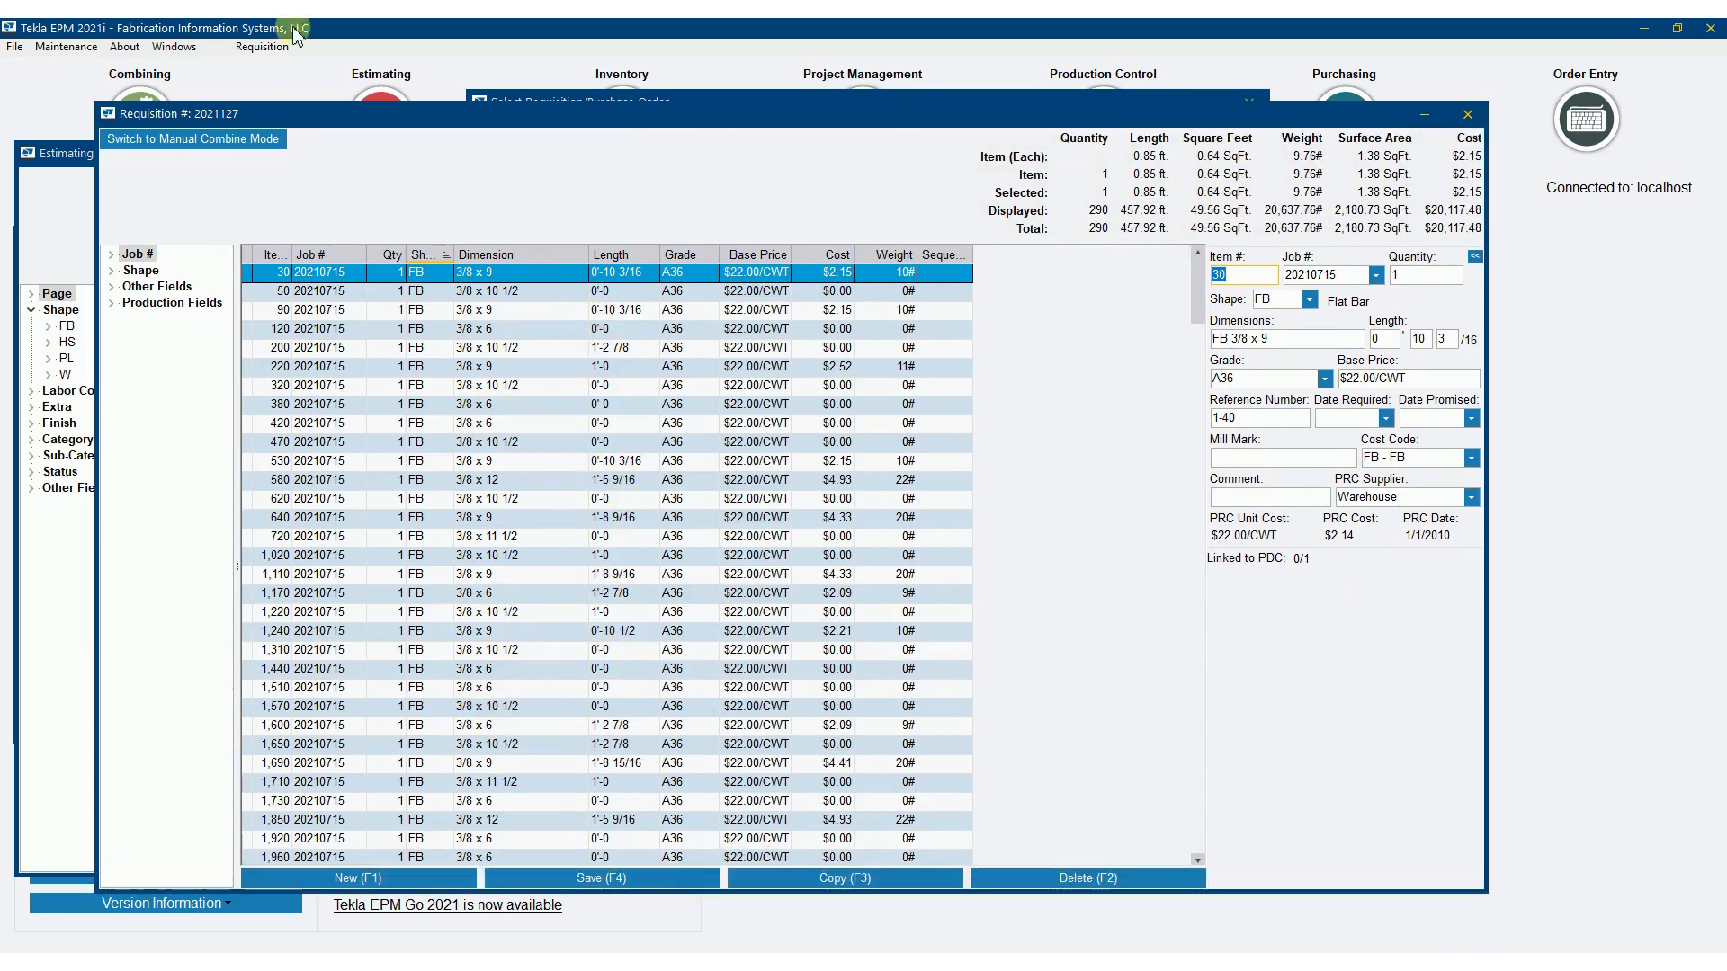
Perform a Mult & Nest combining run on the requisition without any filters
{"action": "left_click", "coordinate": [268, 46]}
{"action": "left_click", "coordinate": [292, 72]}
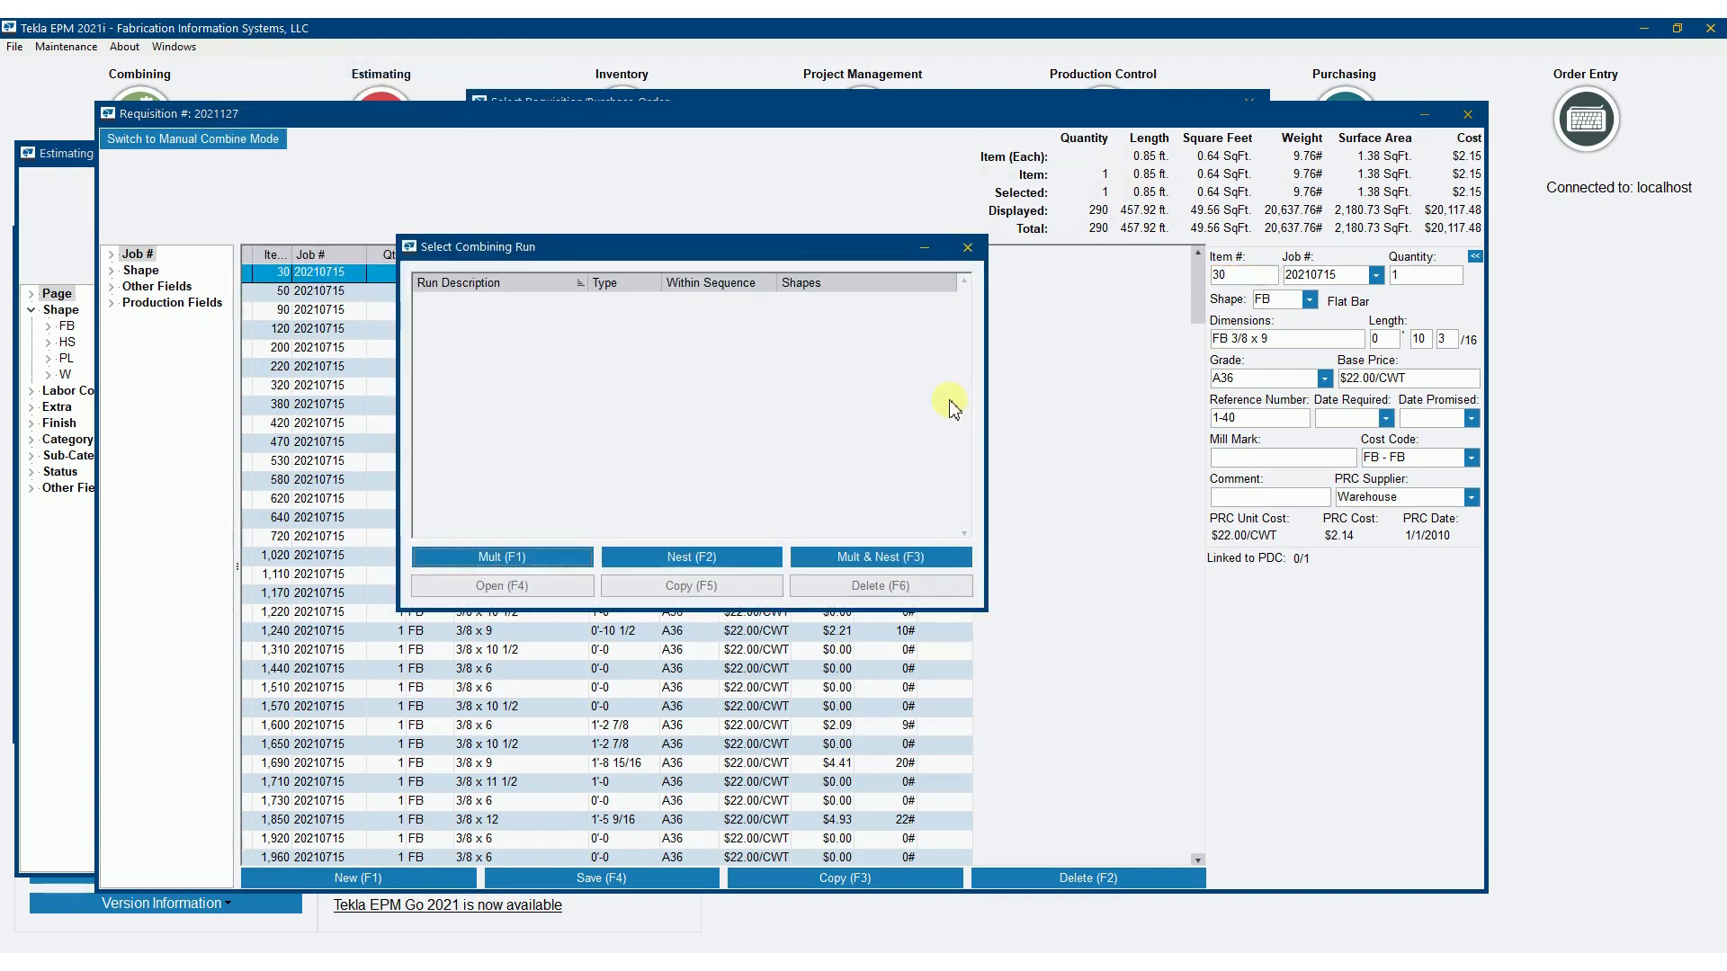
{"action": "left_click", "coordinate": [926, 555]}
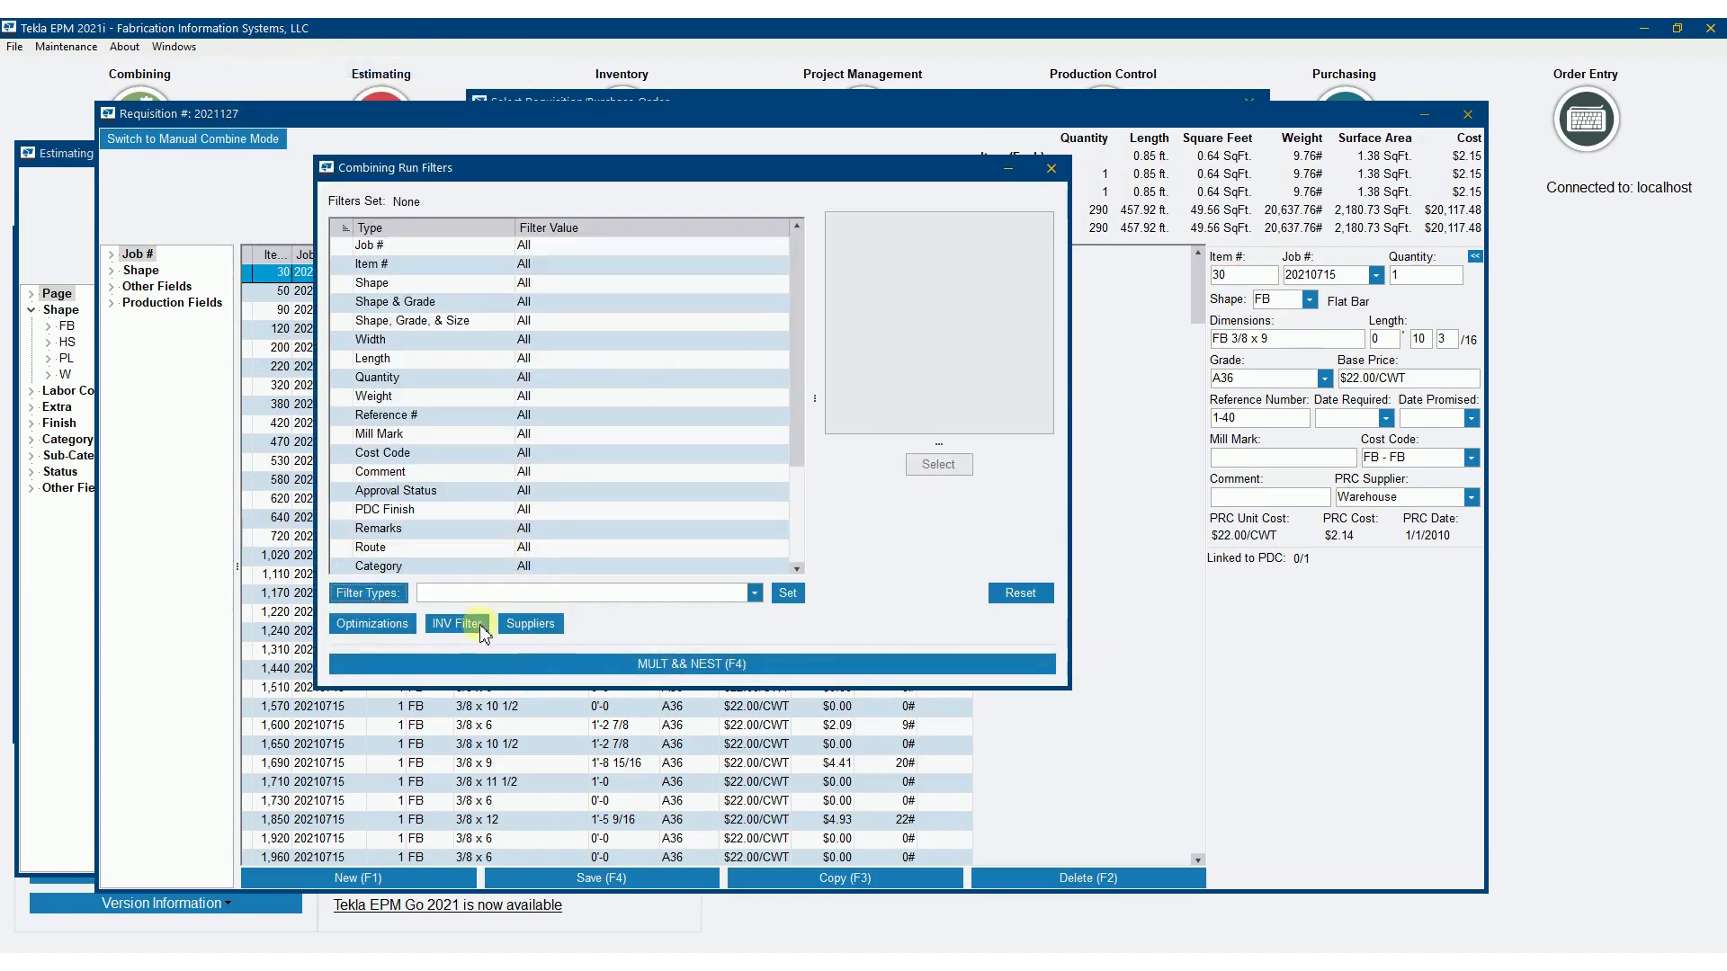
{"action": "left_click", "coordinate": [710, 663]}
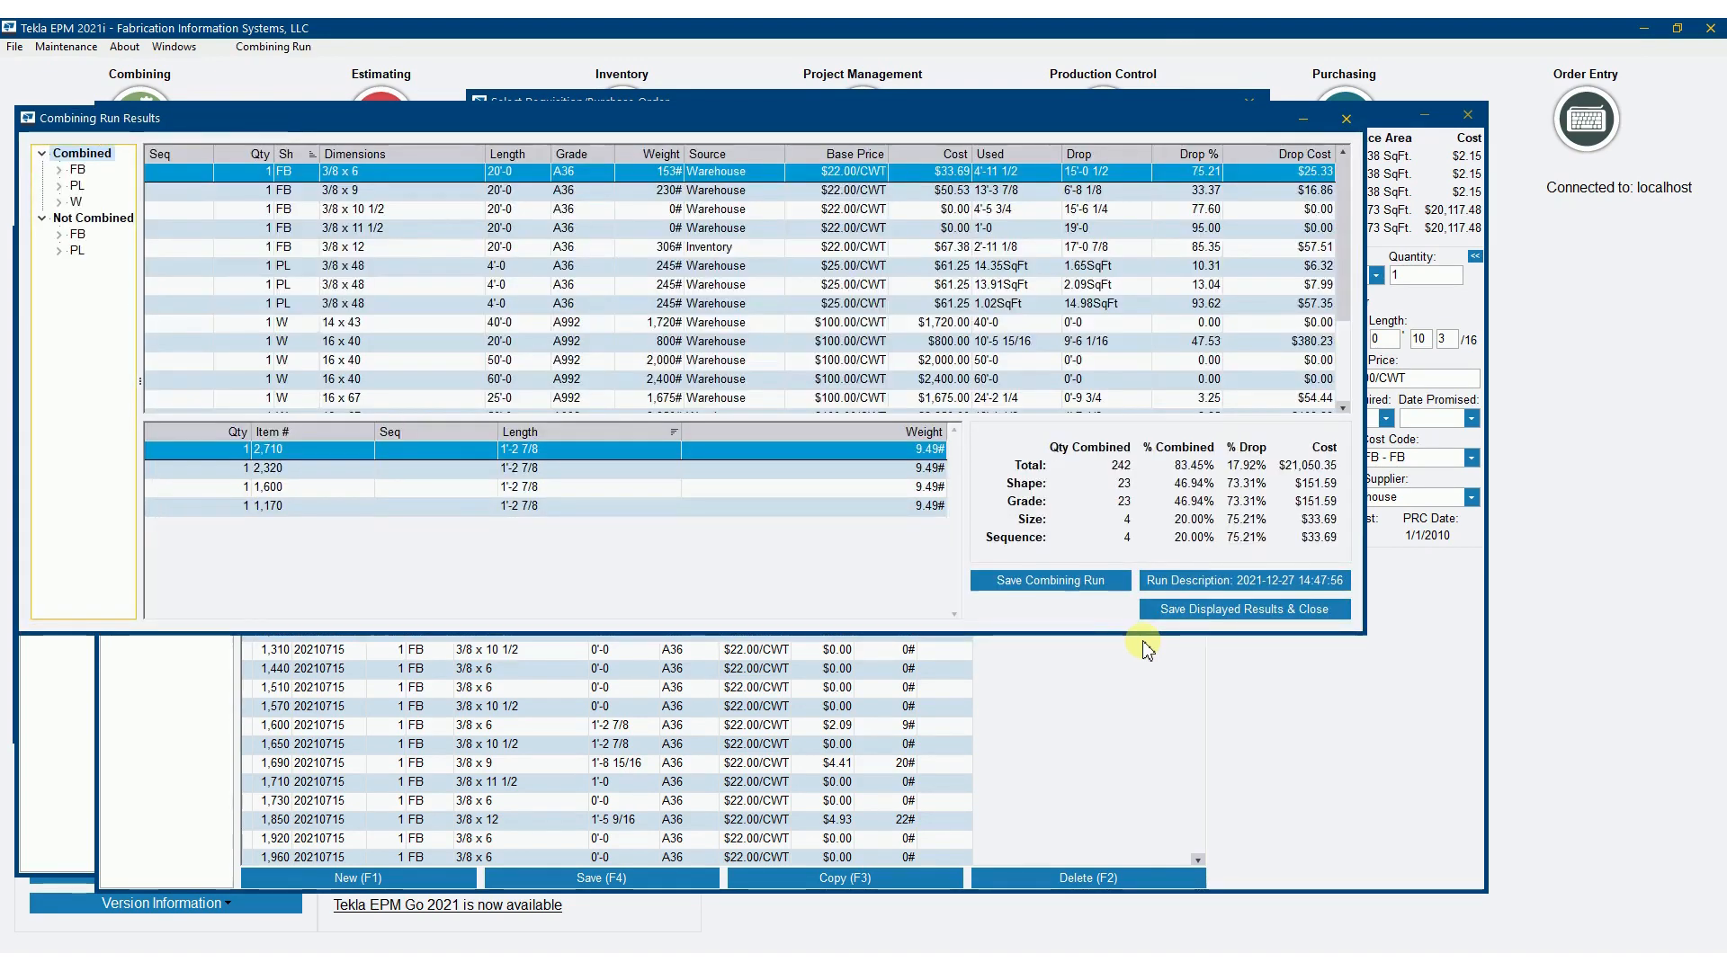
Review the FB and PL items that were not combined in the run results
{"action": "left_click", "coordinate": [79, 236]}
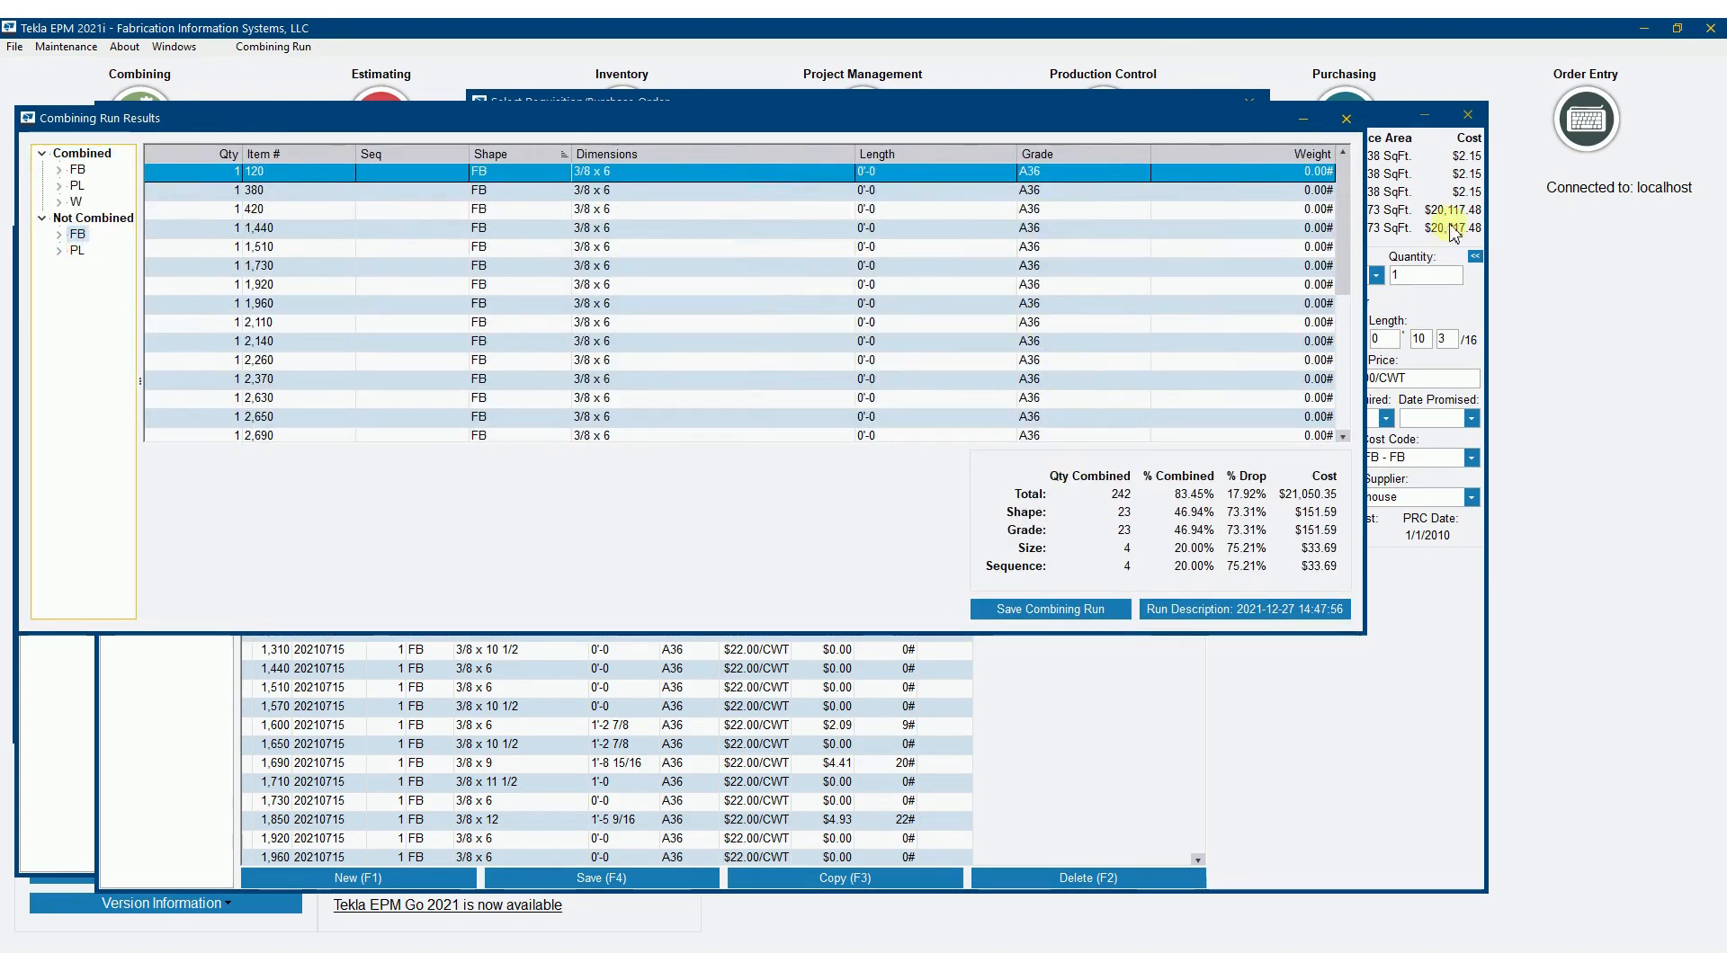
{"action": "left_click_drag", "start_coordinate": [1344, 211], "coordinate": [1351, 384]}
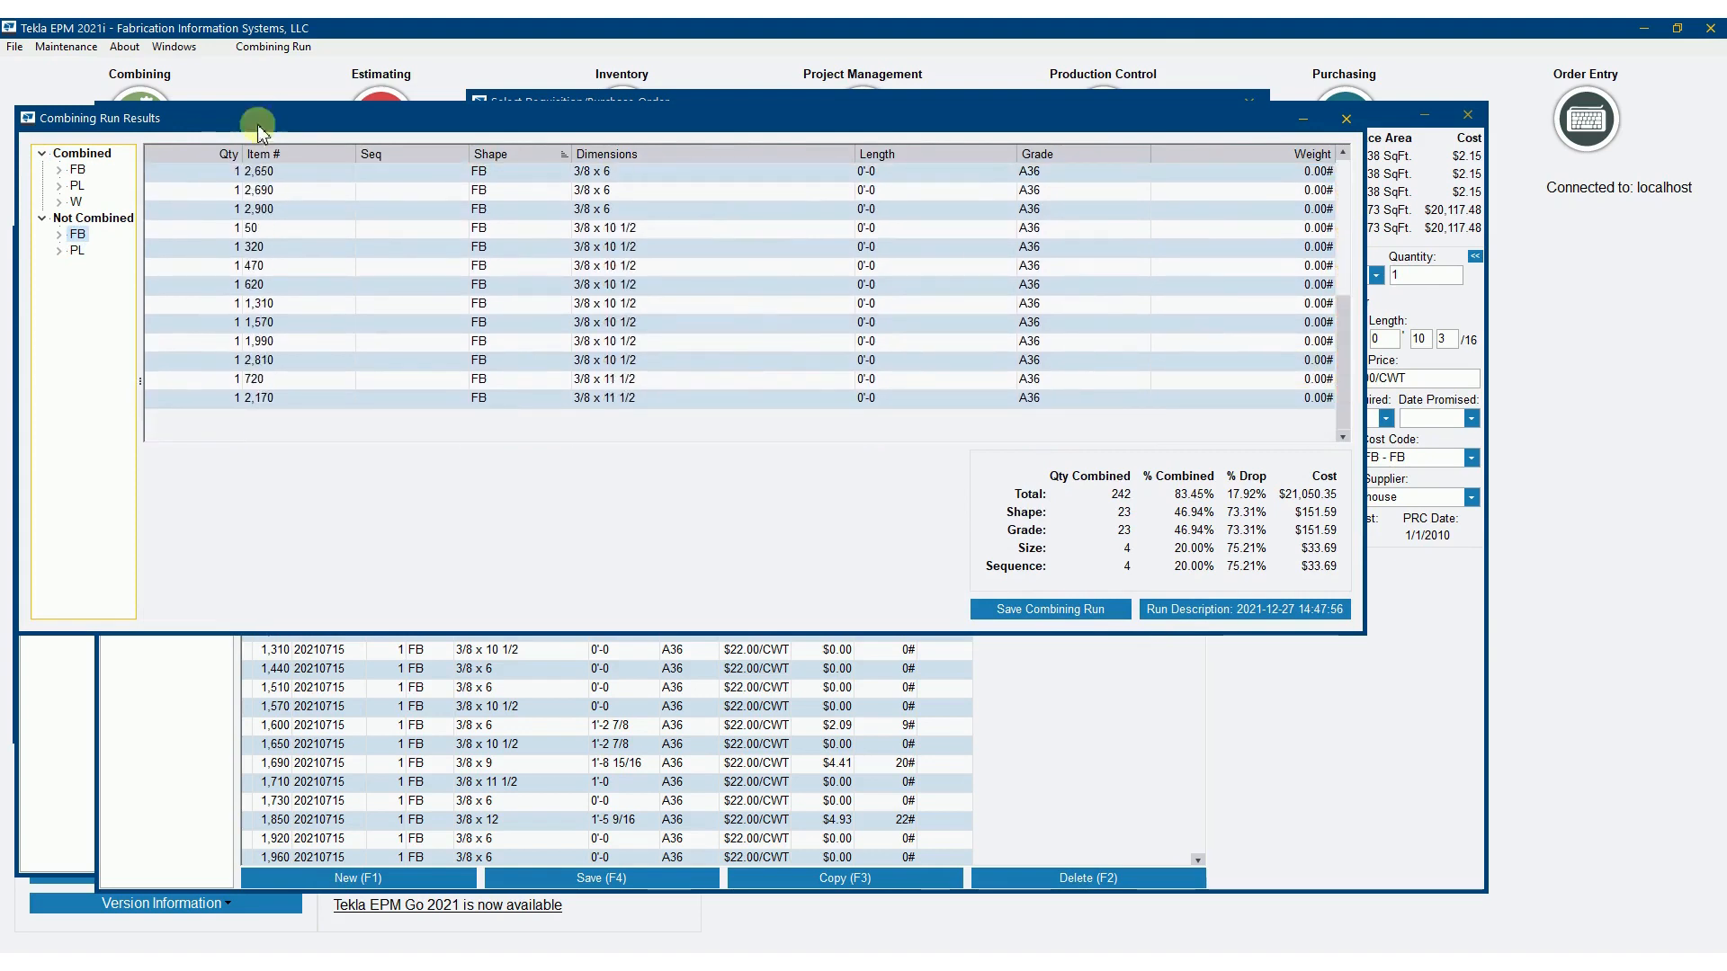
{"action": "left_click", "coordinate": [77, 251]}
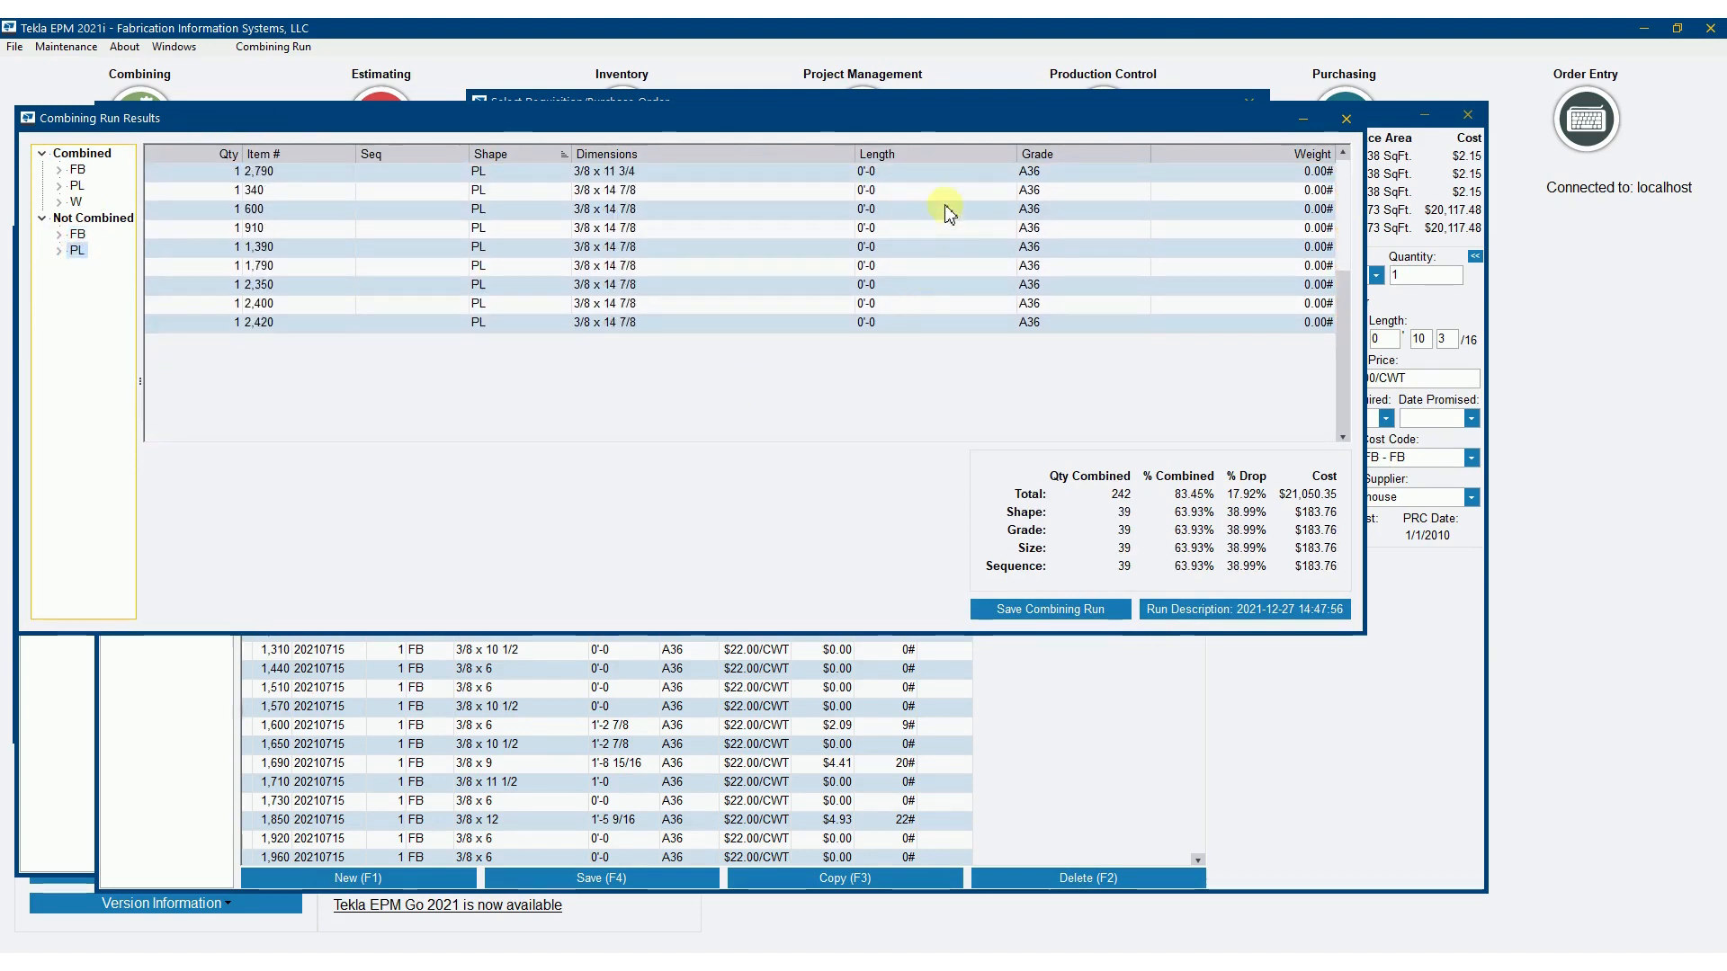
Save the combining run and write the displayed combined results back to the requisition
{"action": "left_click", "coordinate": [1028, 609]}
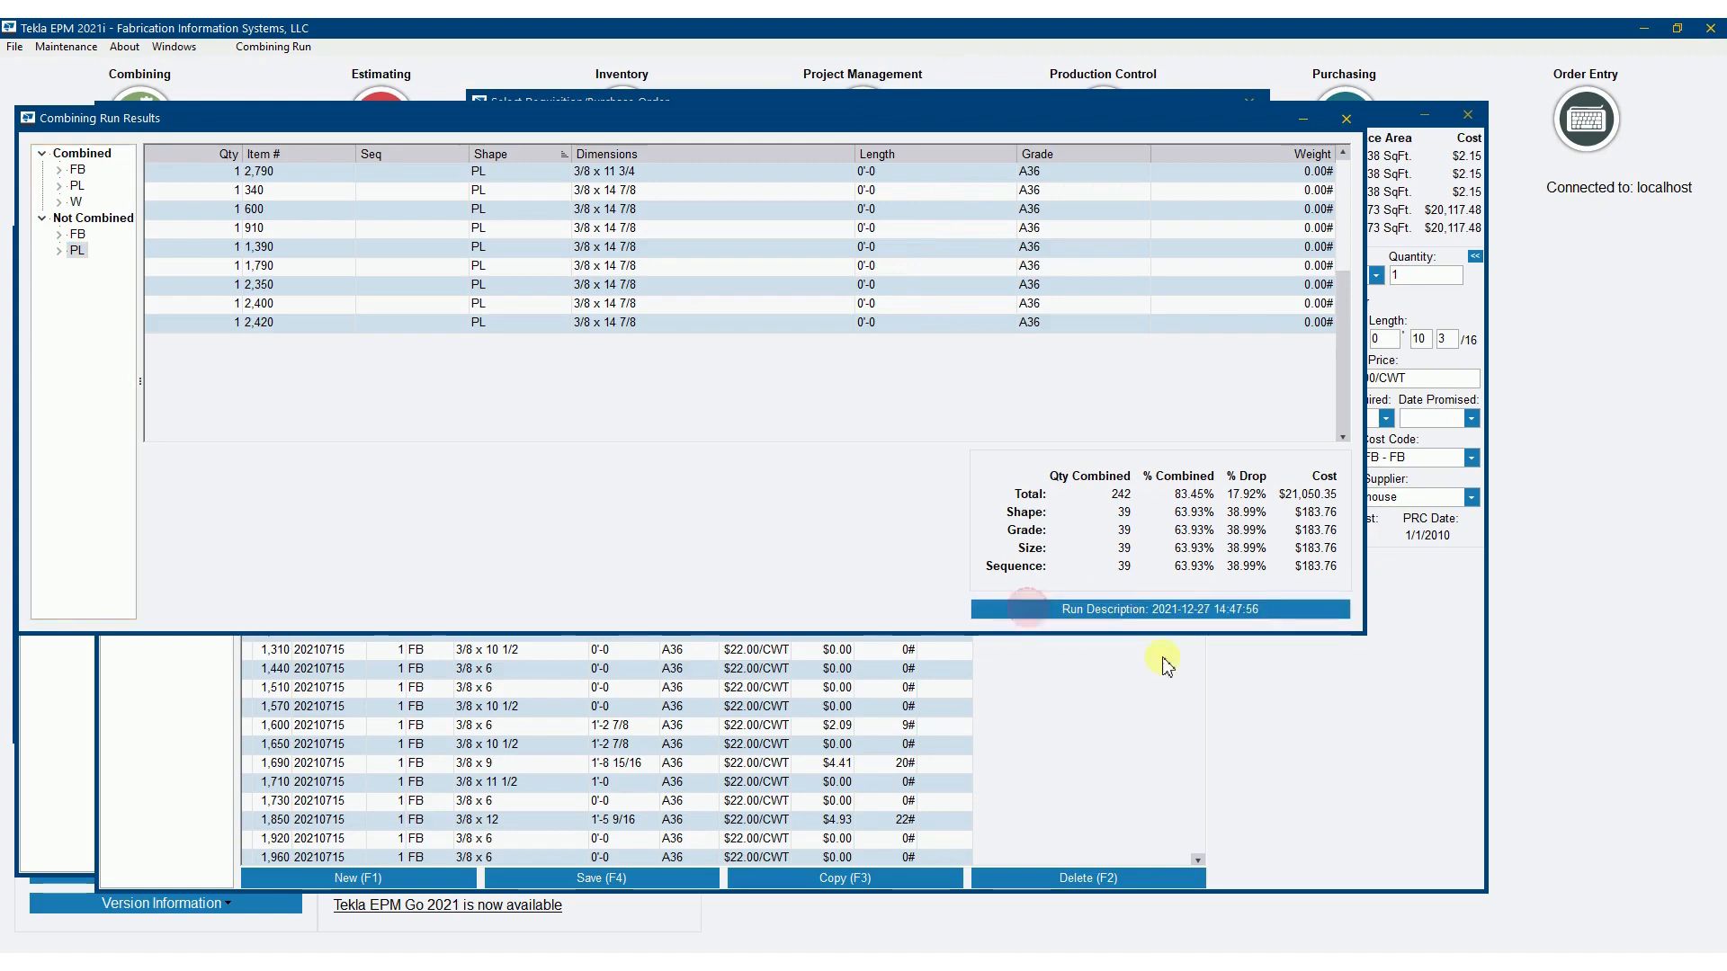
{"action": "left_click", "coordinate": [99, 158]}
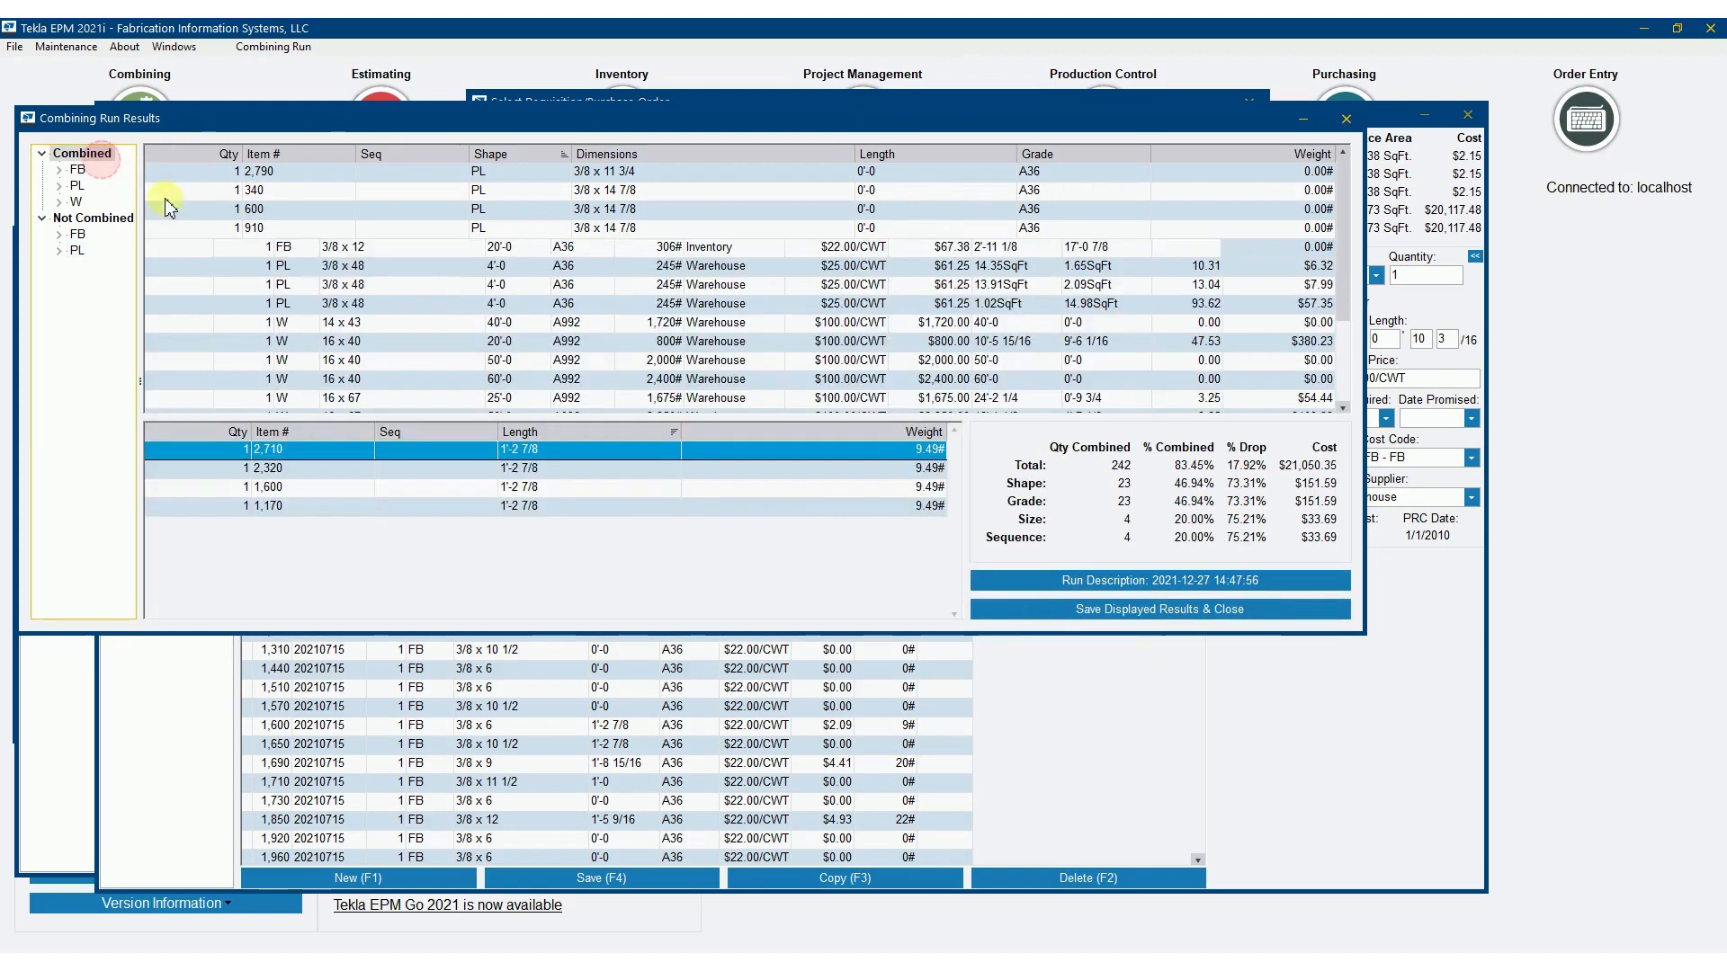
{"action": "left_click", "coordinate": [1135, 611]}
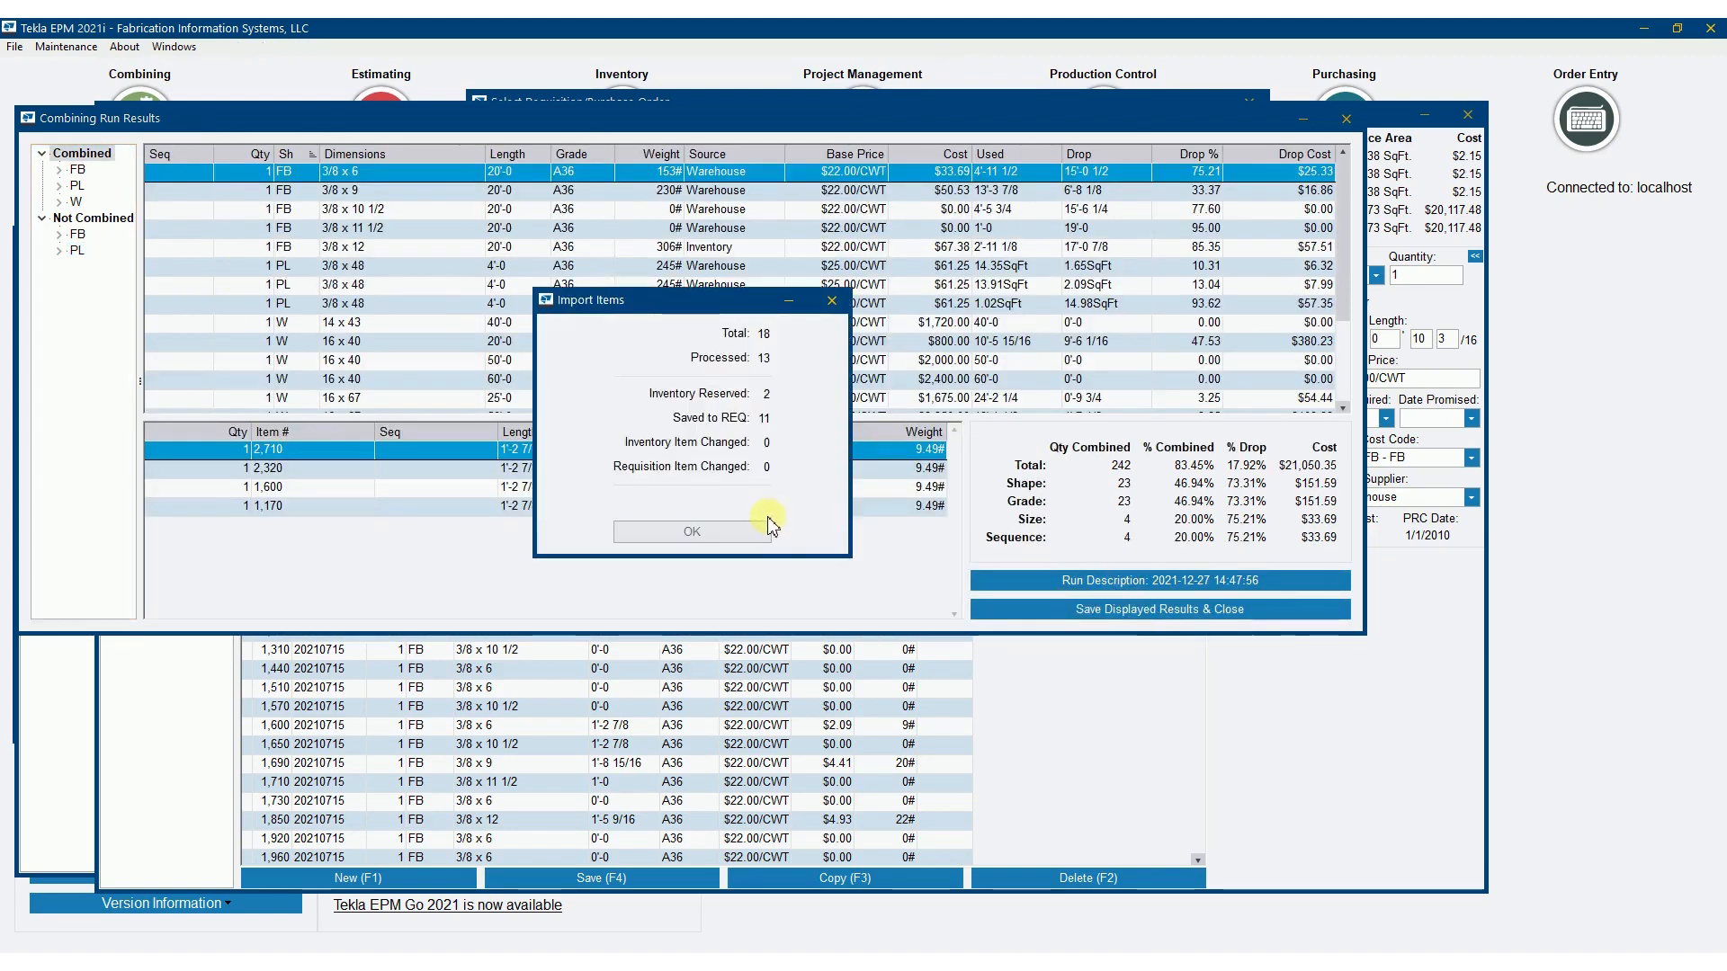
{"action": "left_click", "coordinate": [766, 530]}
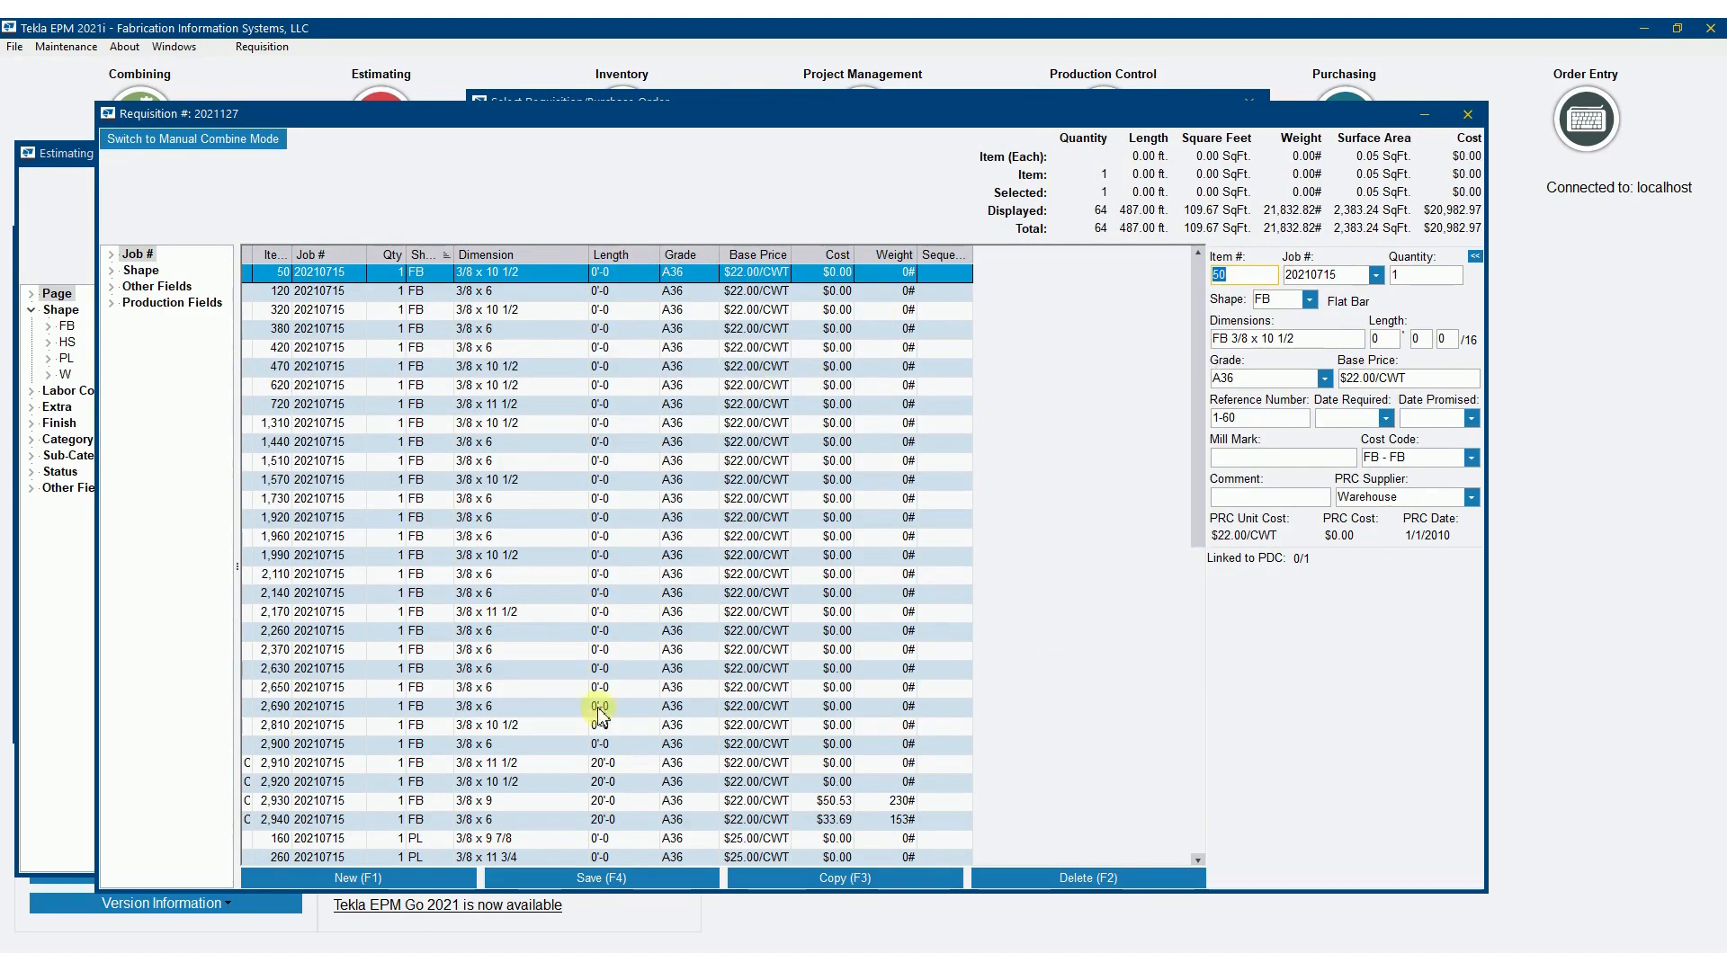
Sort the requisition items by length and delete all uncombined items with a length of 0'-0
{"action": "left_click", "coordinate": [620, 255]}
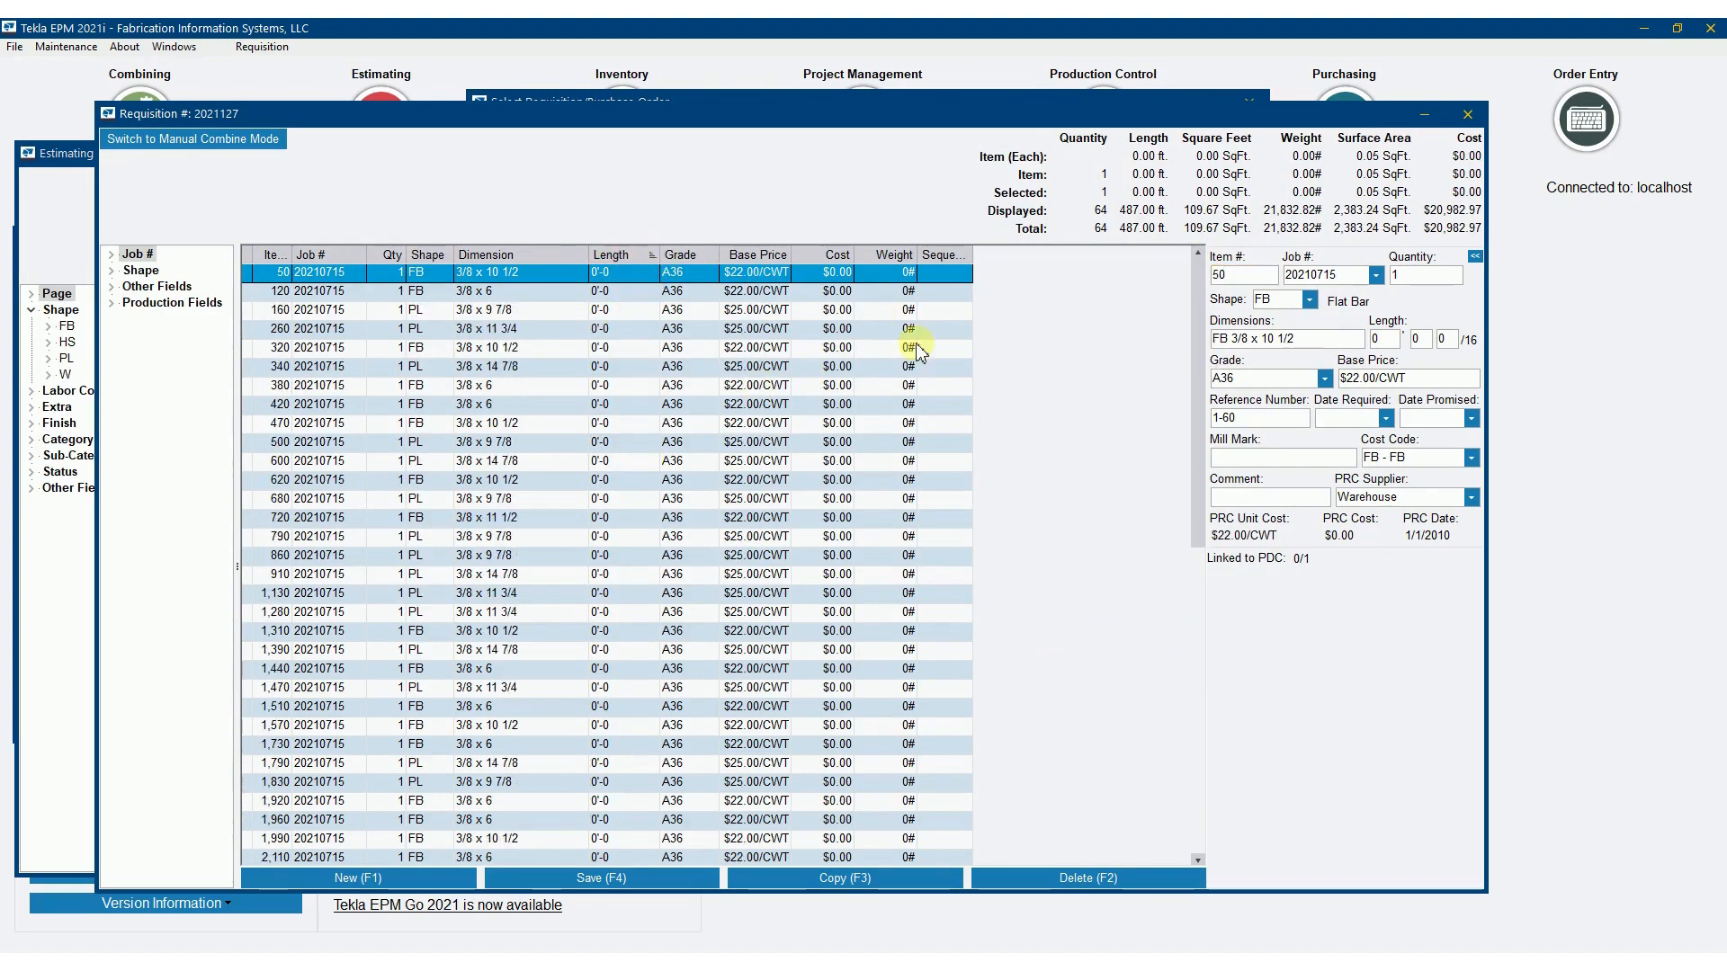
{"action": "left_click_drag", "start_coordinate": [1192, 334], "coordinate": [1195, 589]}
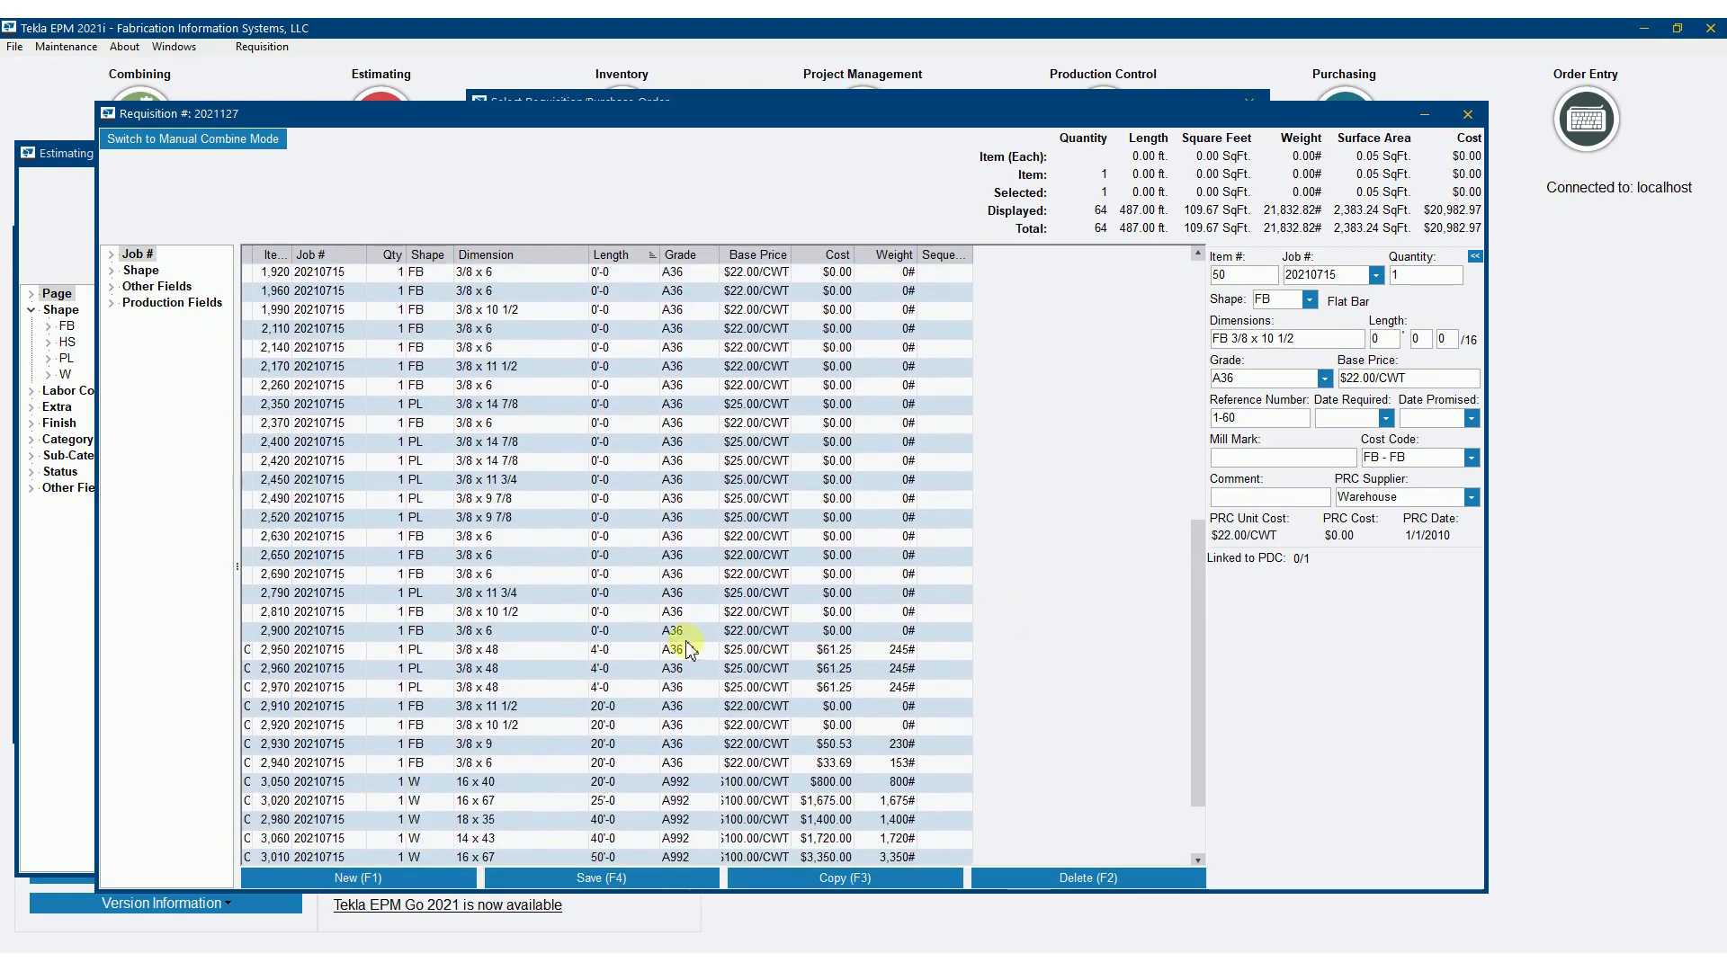
{"action": "left_click", "coordinate": [627, 634], "text": "shift"}
{"action": "left_click", "coordinate": [1124, 878]}
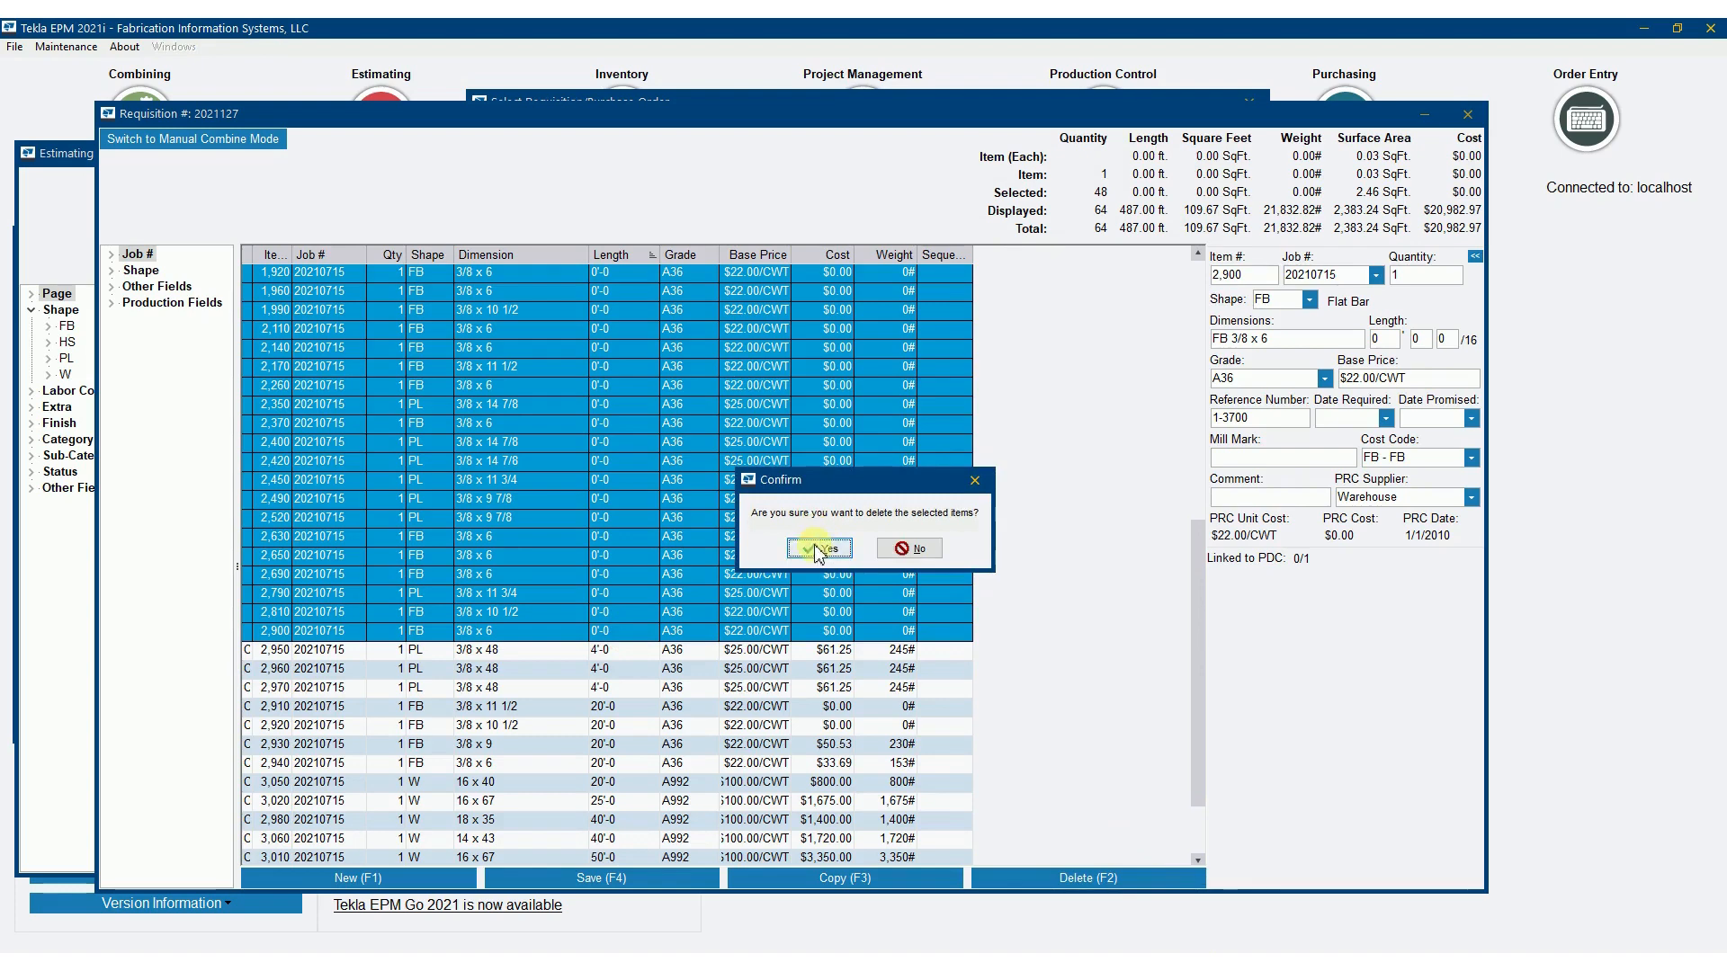
{"action": "left_click", "coordinate": [818, 548]}
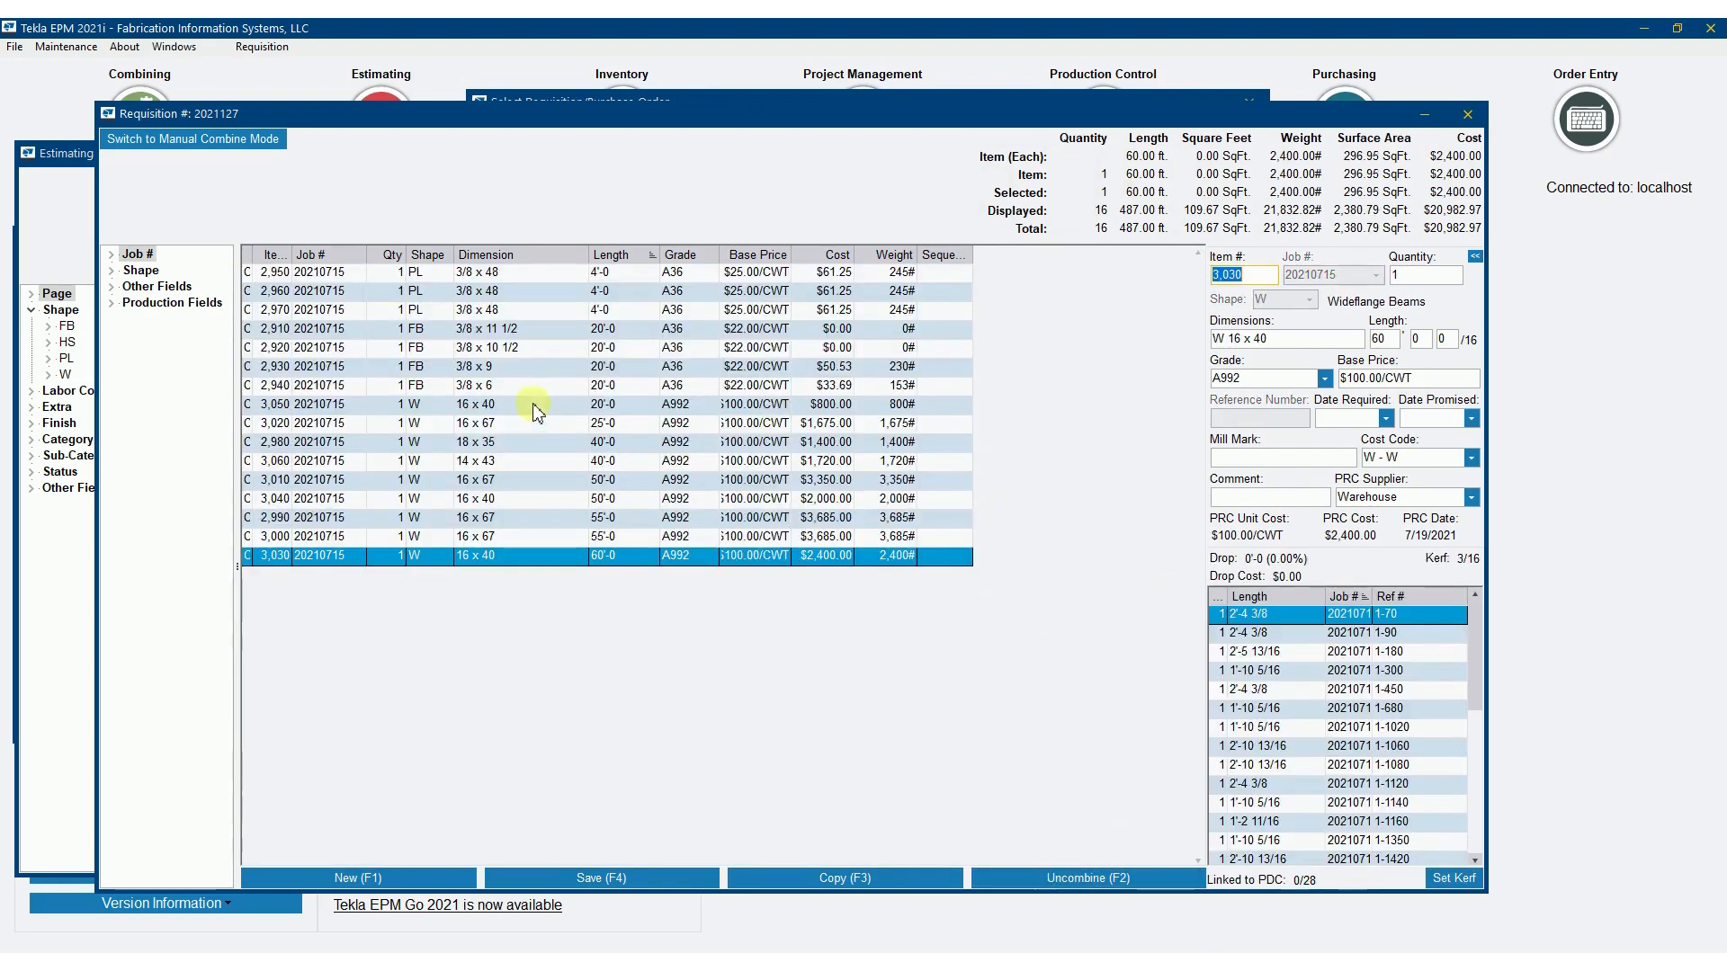
Review the cut lists of the combined FB and W stock items in the requisition
{"action": "left_click", "coordinate": [484, 368]}
{"action": "left_click", "coordinate": [481, 426]}
{"action": "left_click", "coordinate": [522, 500]}
{"action": "left_click", "coordinate": [612, 482]}
{"action": "left_click", "coordinate": [618, 500]}
{"action": "left_click", "coordinate": [621, 465]}
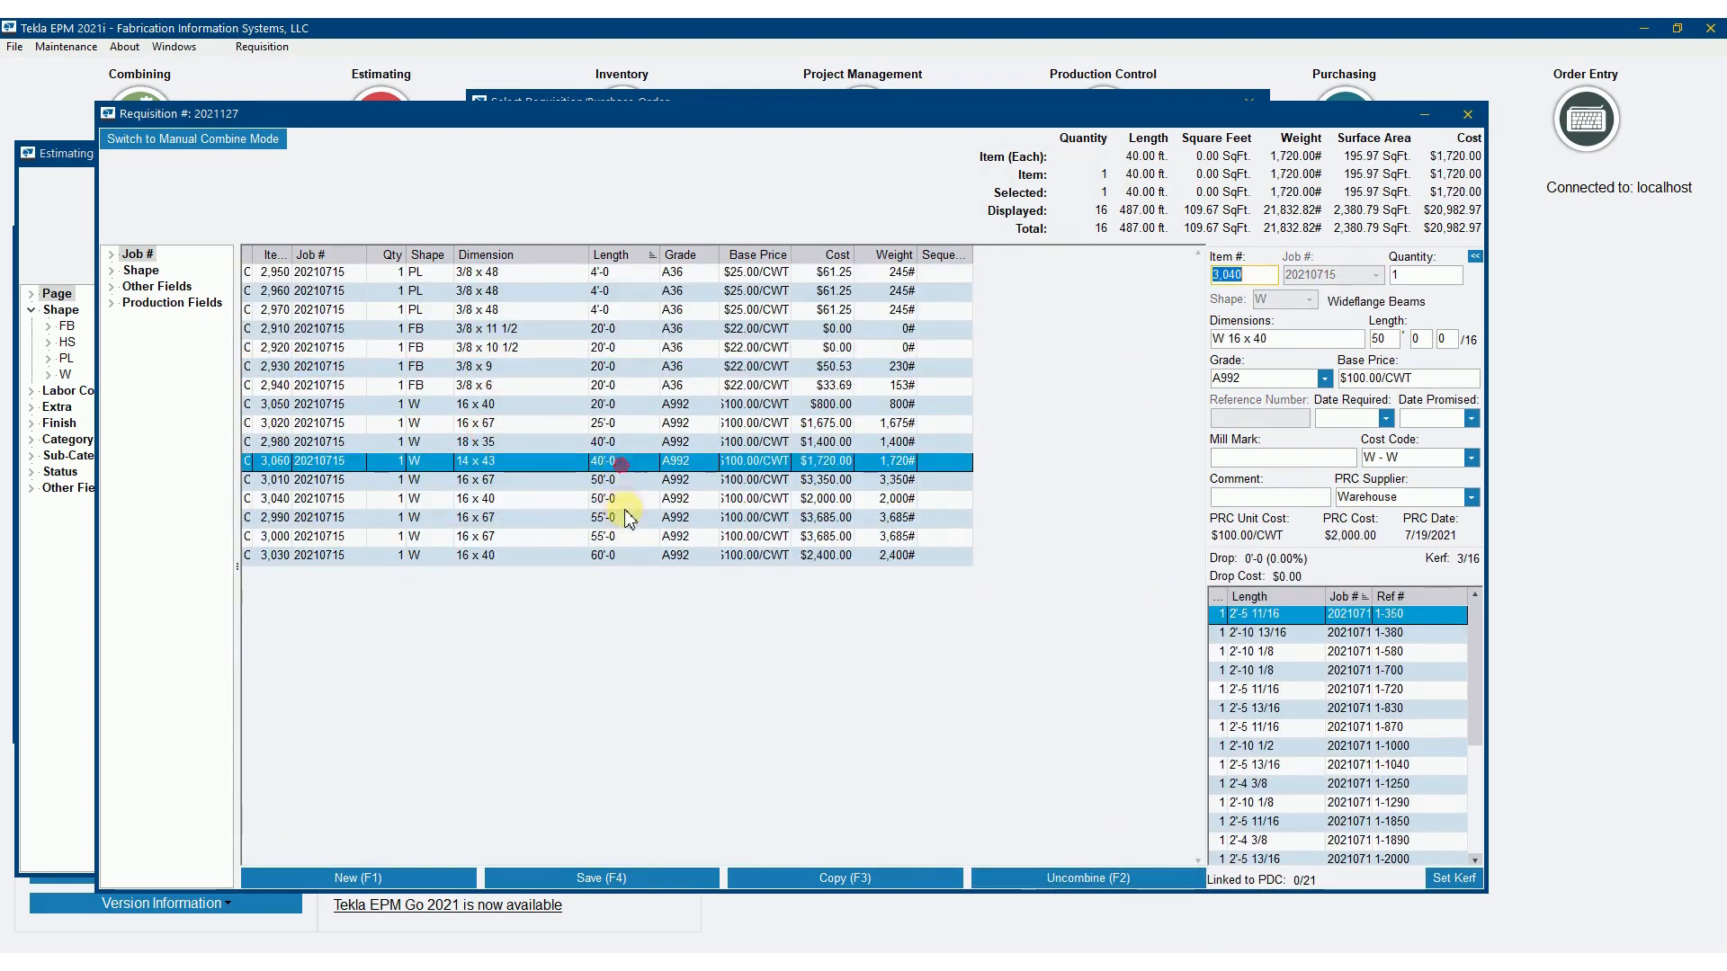
{"action": "left_click", "coordinate": [627, 517]}
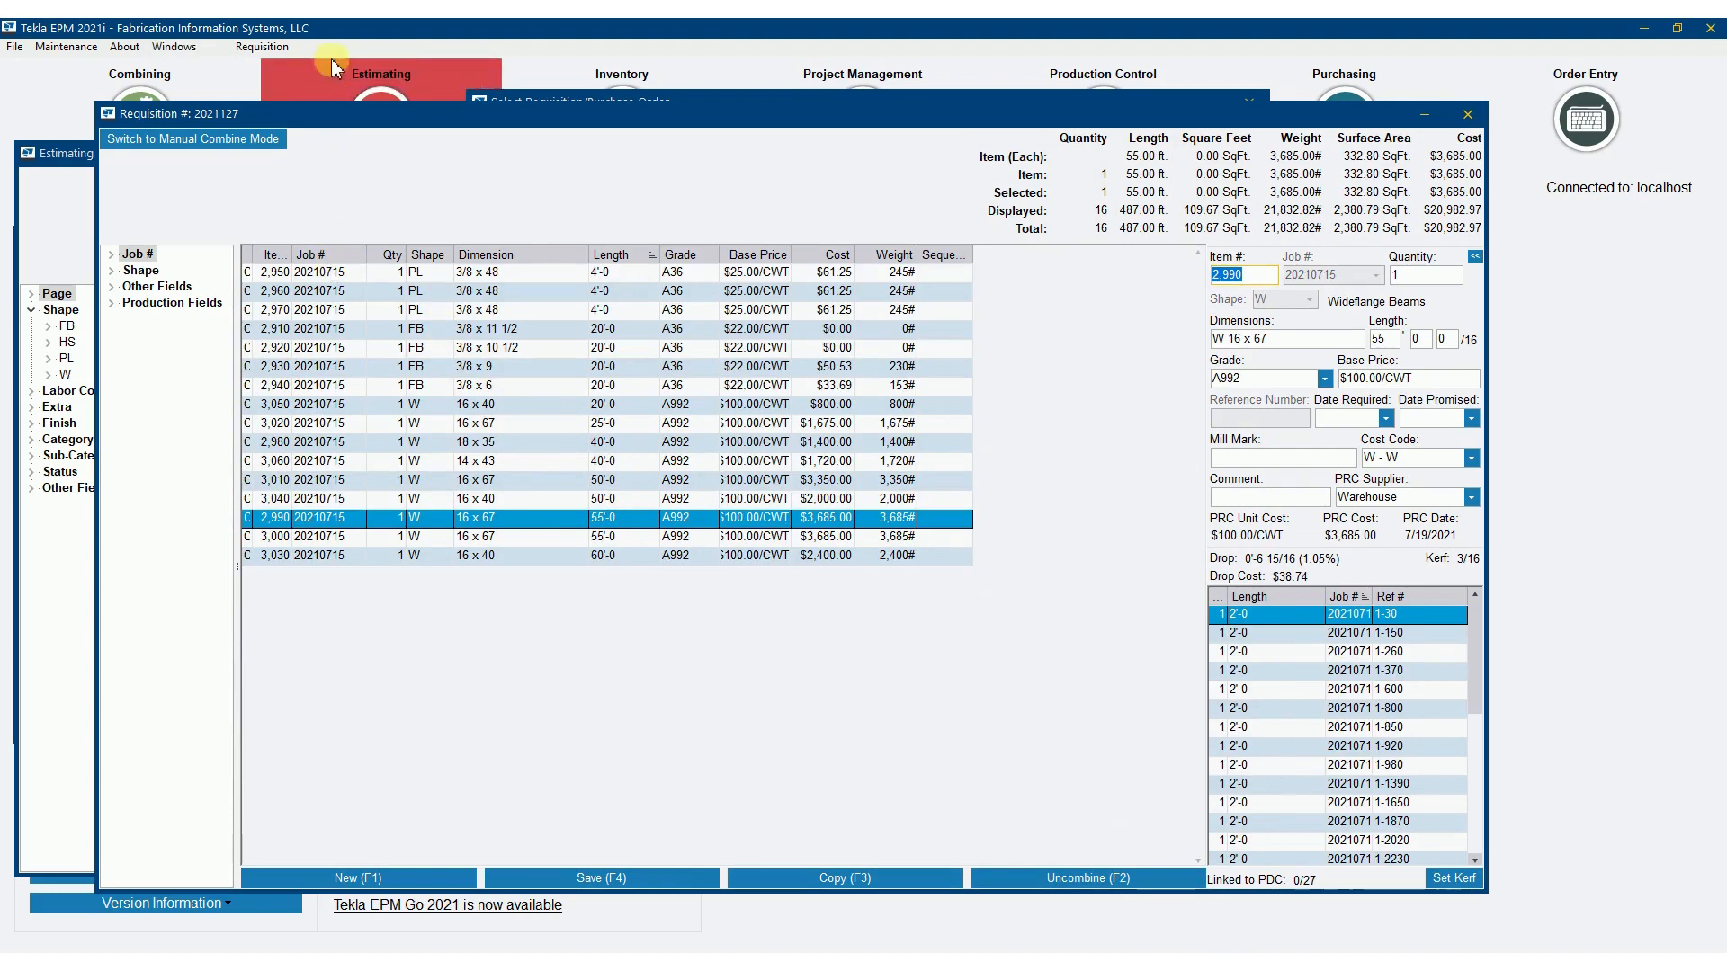
Global edit all requisition items without filters, setting the base price to $85.00/CWT
{"action": "left_click", "coordinate": [269, 53]}
{"action": "mouse_move", "coordinate": [295, 107]}
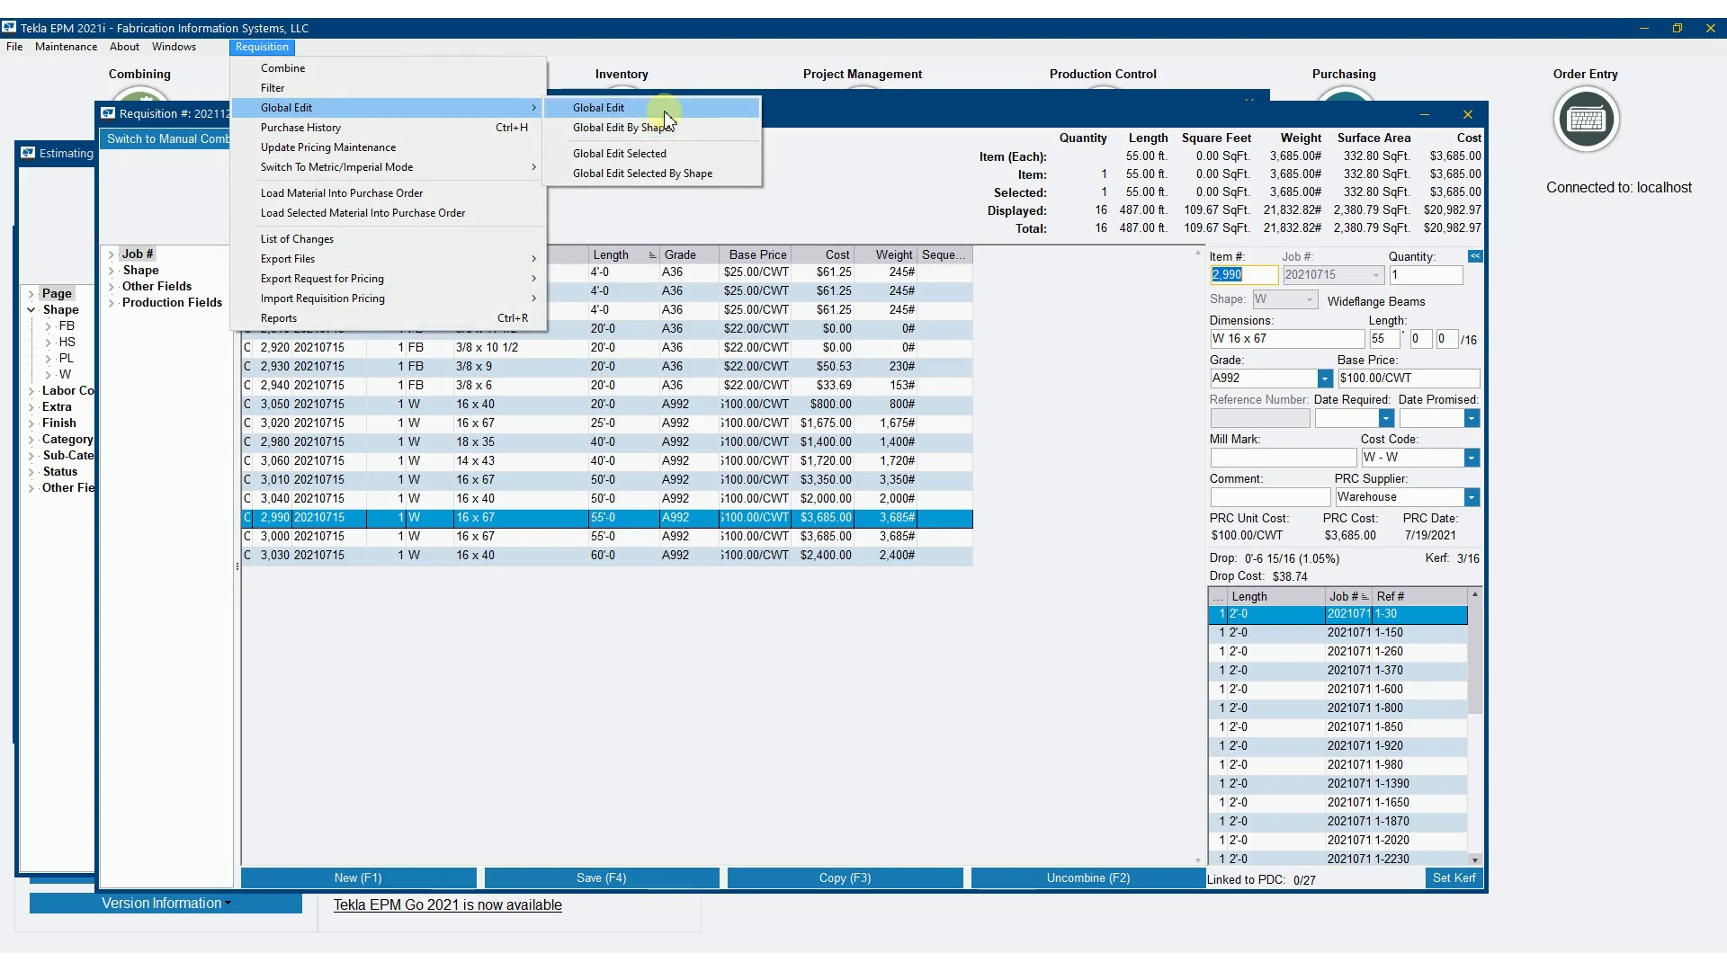
{"action": "mouse_move", "coordinate": [484, 281]}
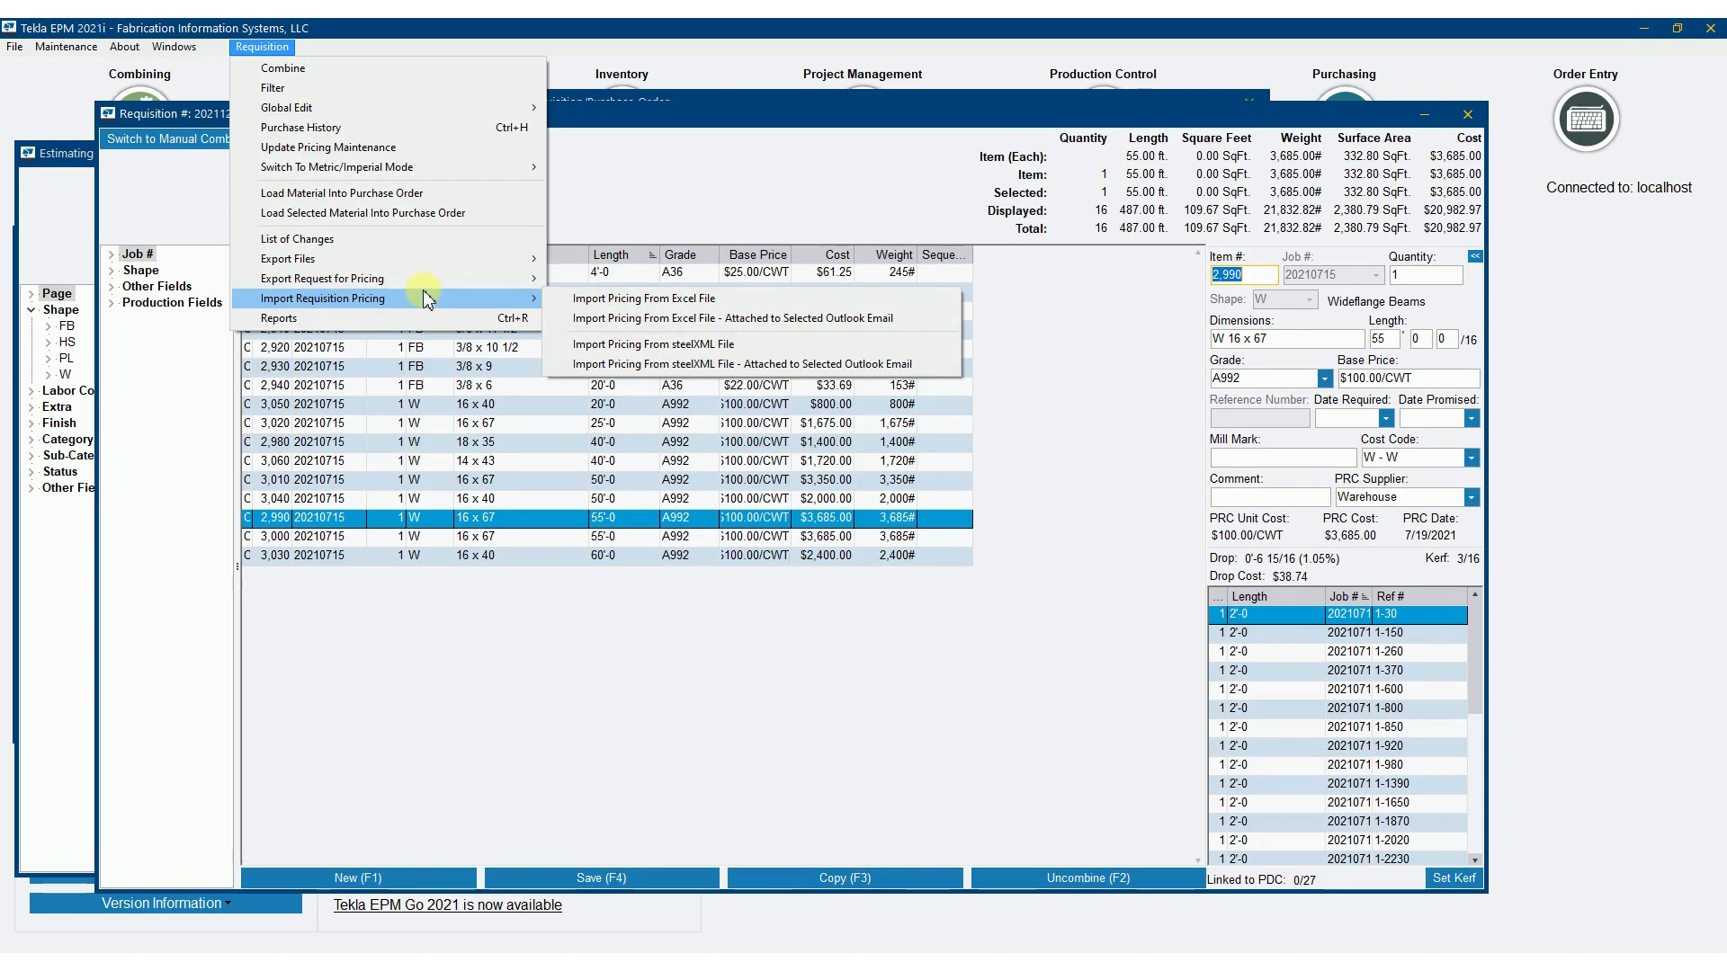
{"action": "mouse_move", "coordinate": [404, 108]}
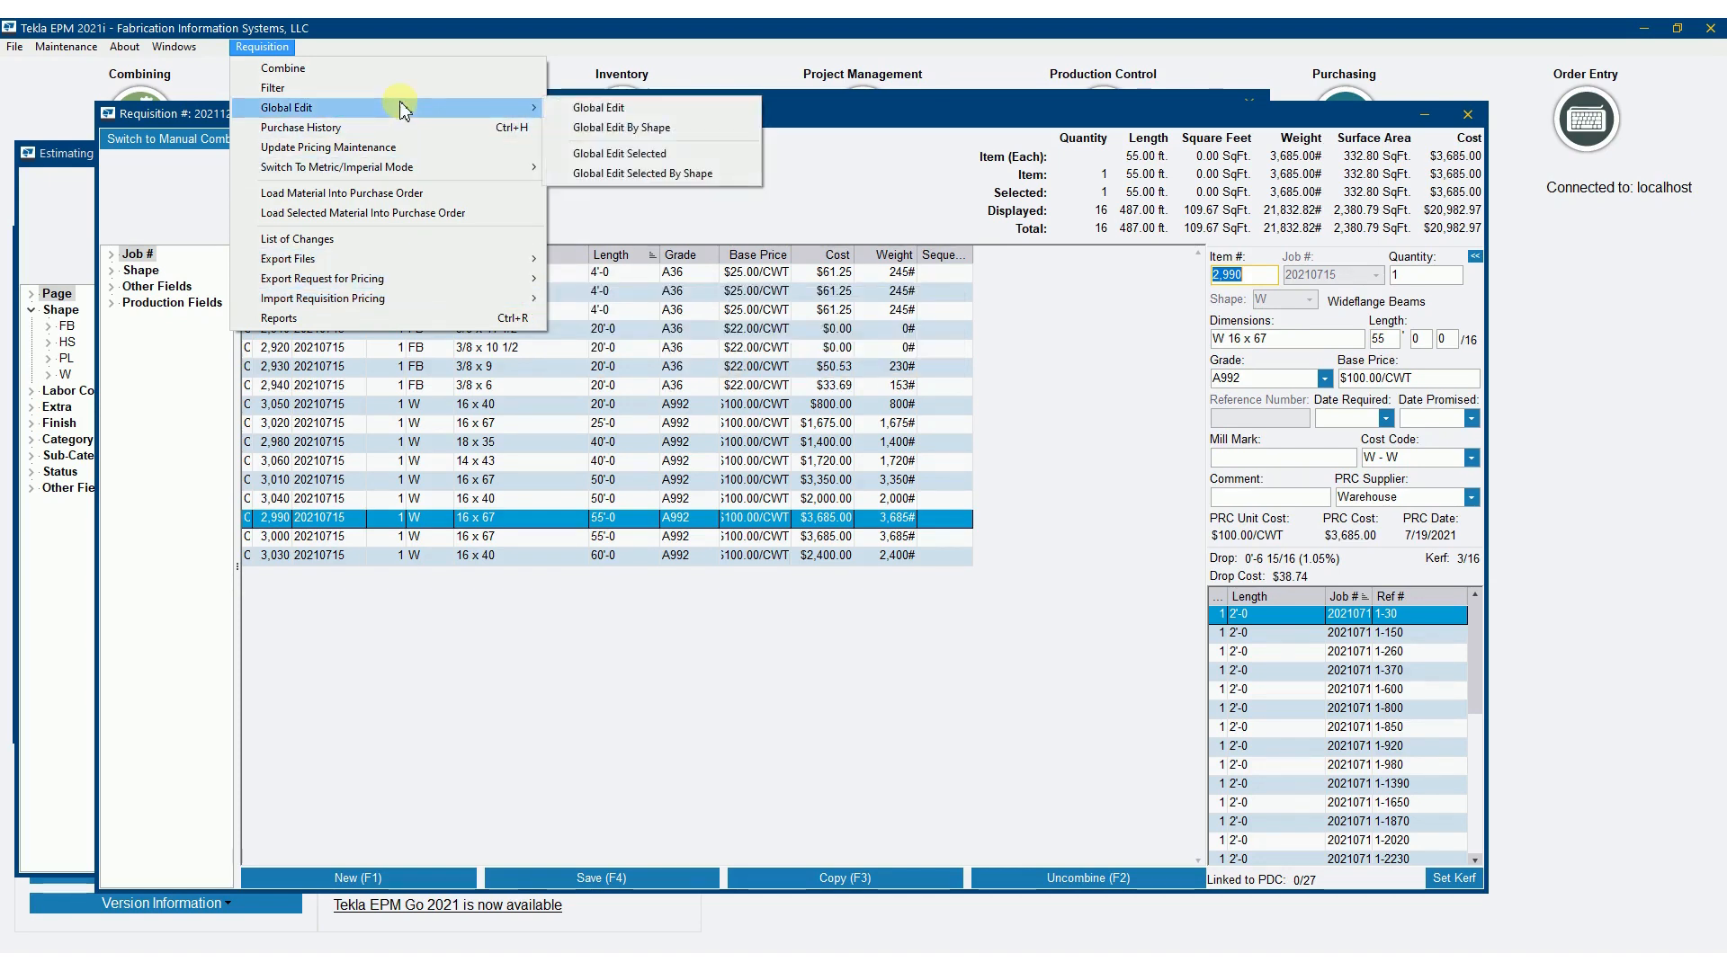
{"action": "left_click", "coordinate": [604, 109]}
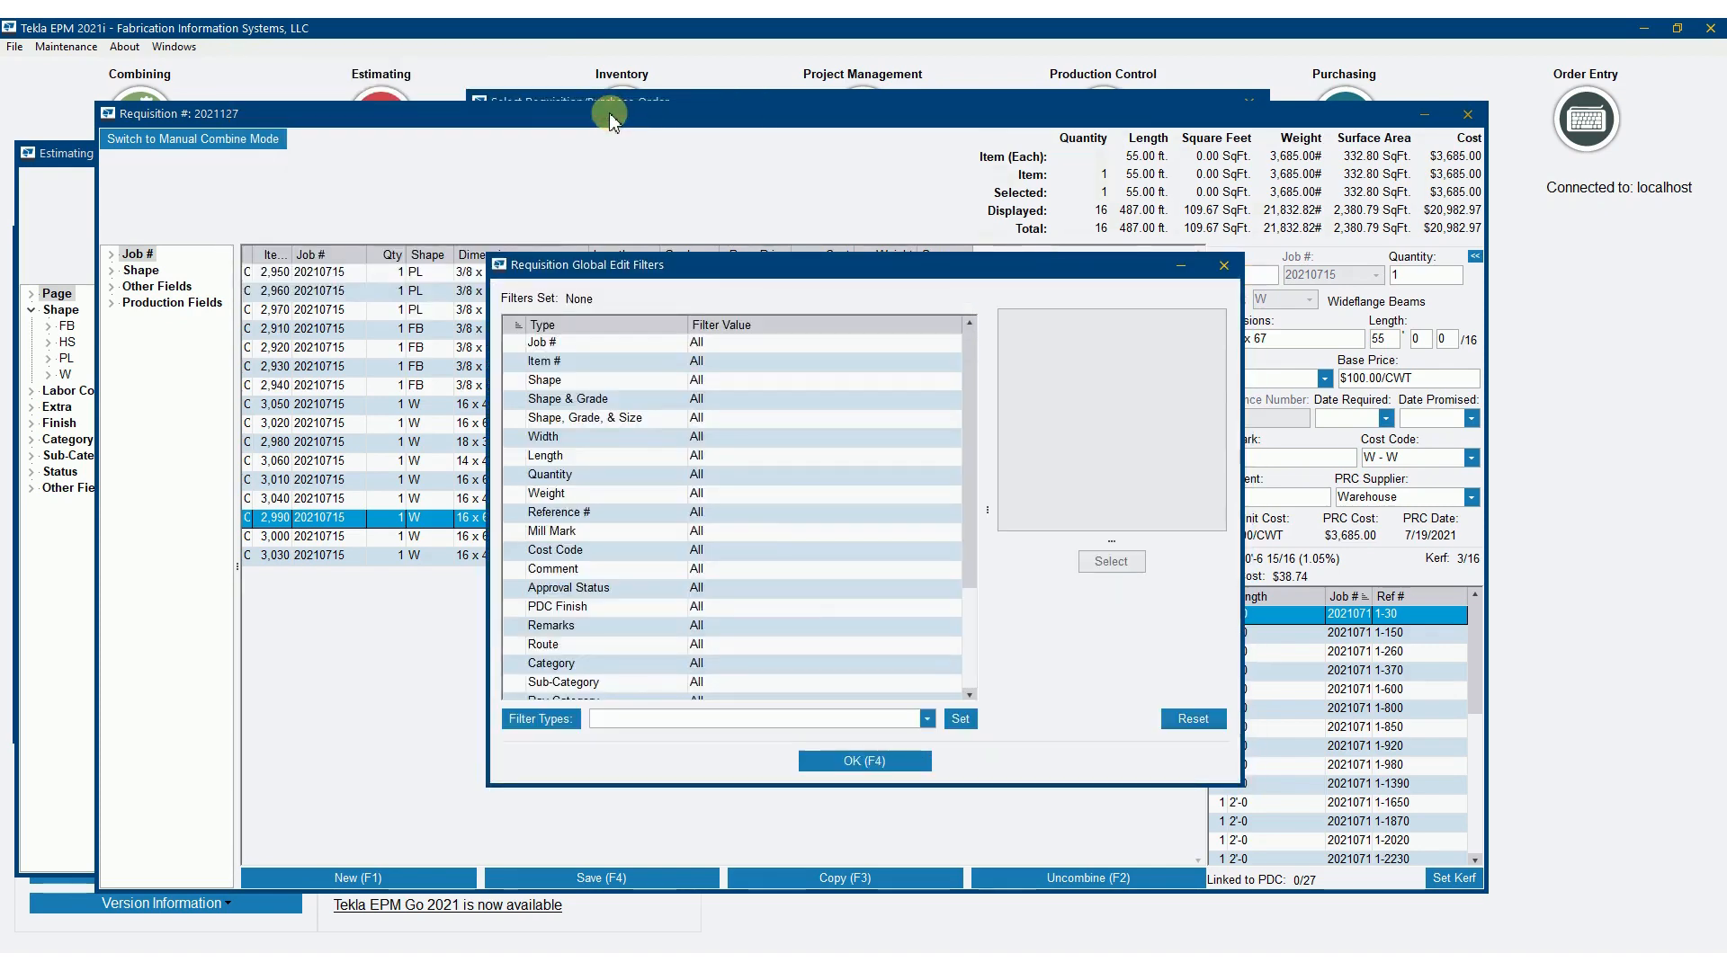
{"action": "left_click", "coordinate": [867, 760]}
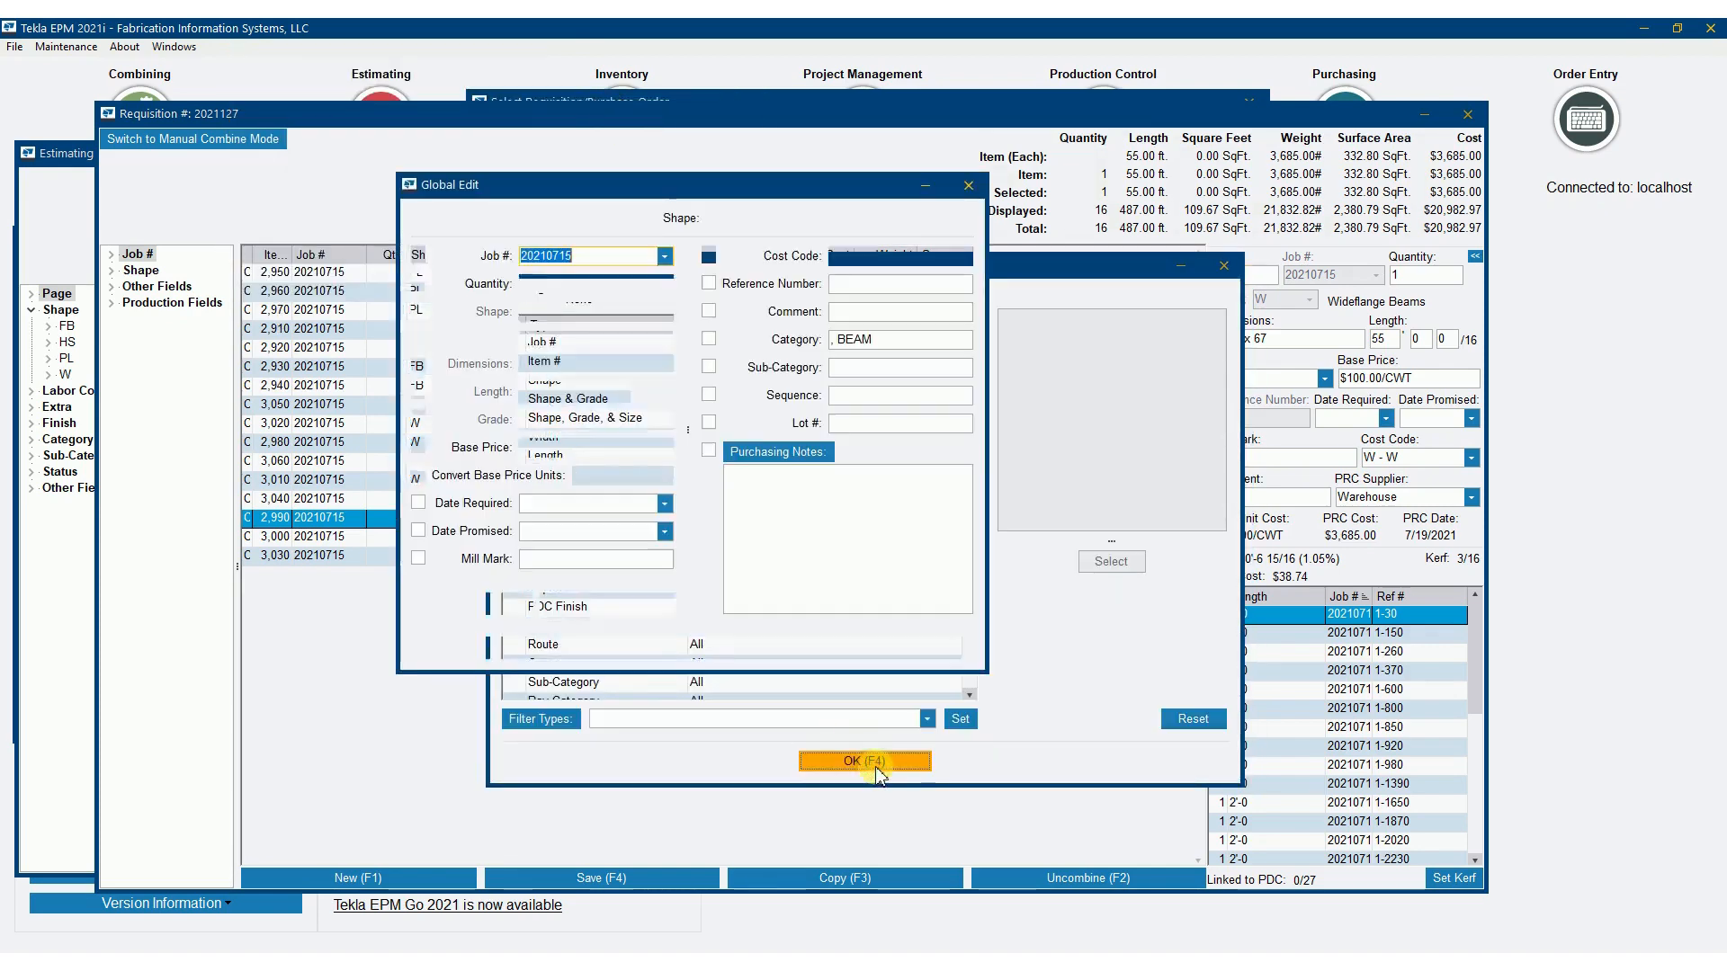
{"action": "double_click", "coordinate": [601, 447]}
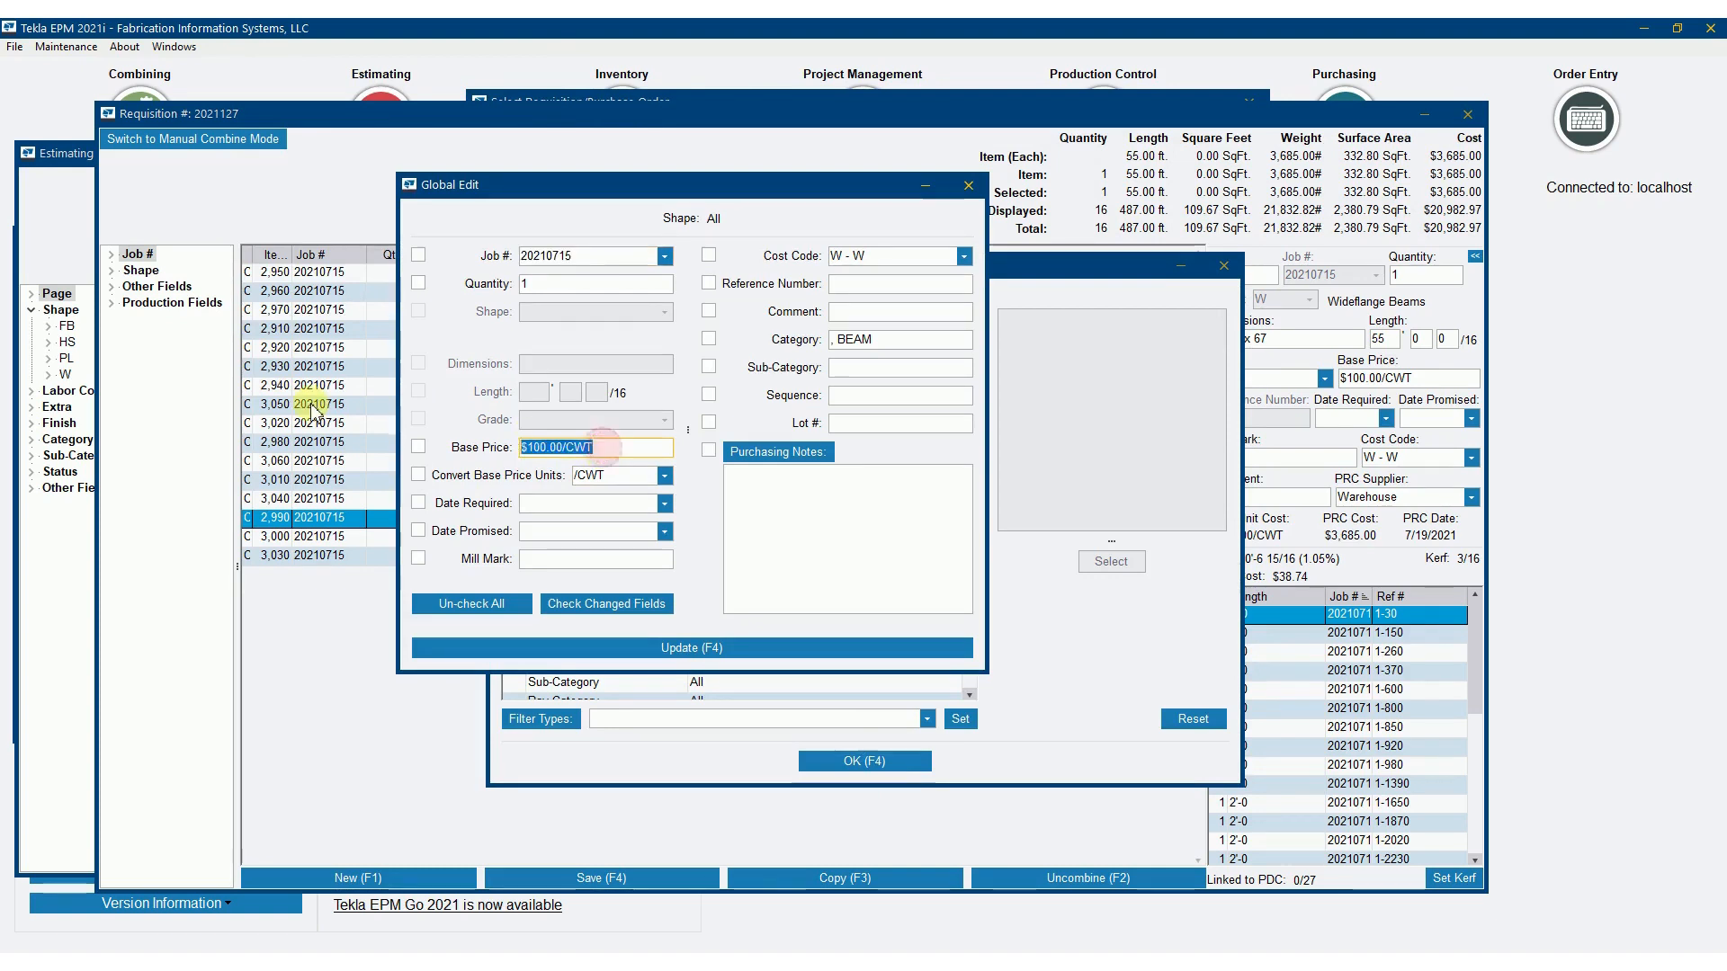
{"action": "type", "text": "85"}
{"action": "key", "text": "Tab"}
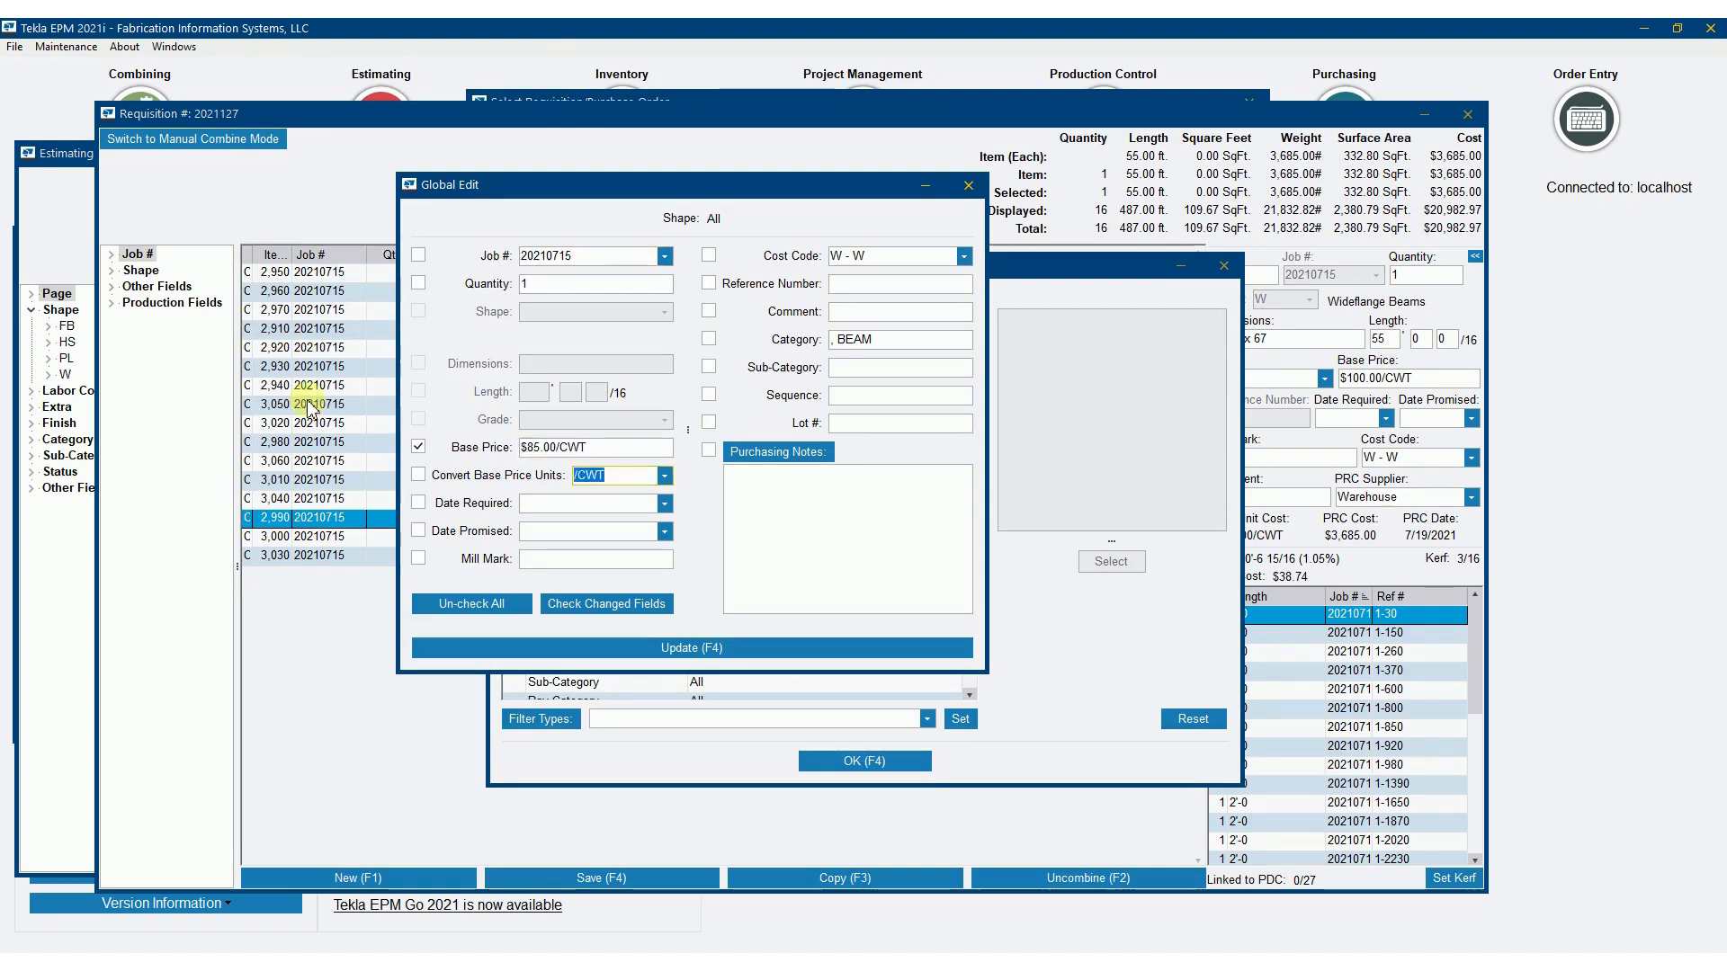
{"action": "left_click", "coordinate": [760, 649]}
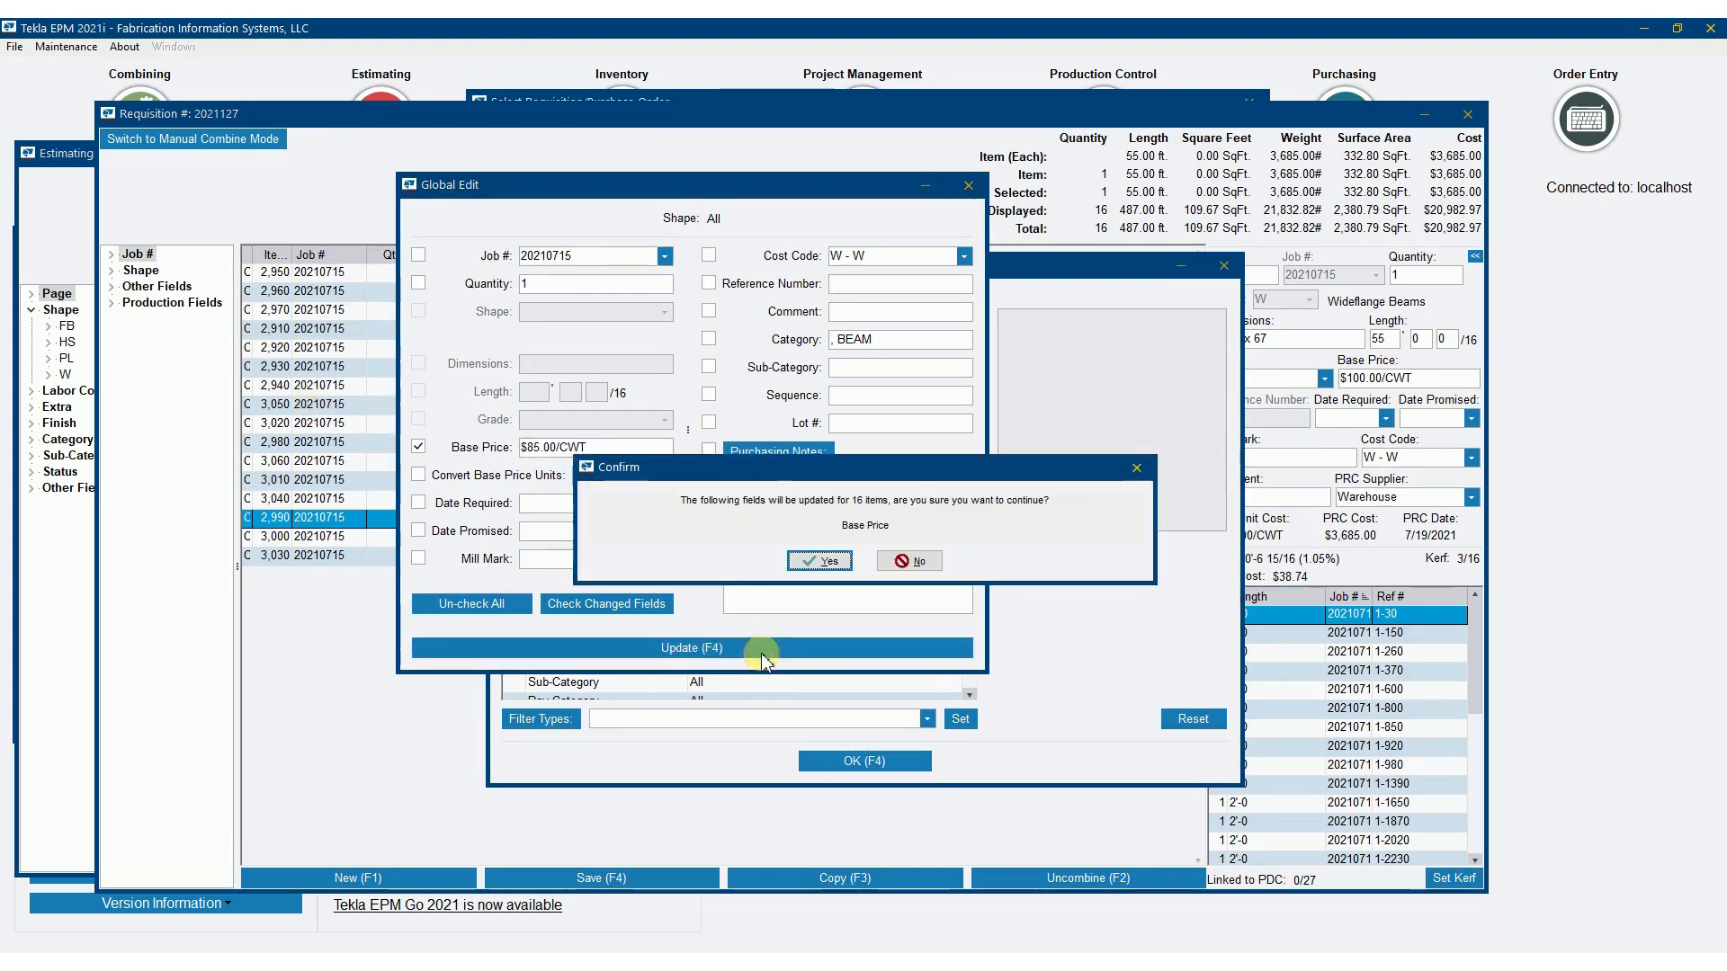
{"action": "left_click", "coordinate": [819, 561]}
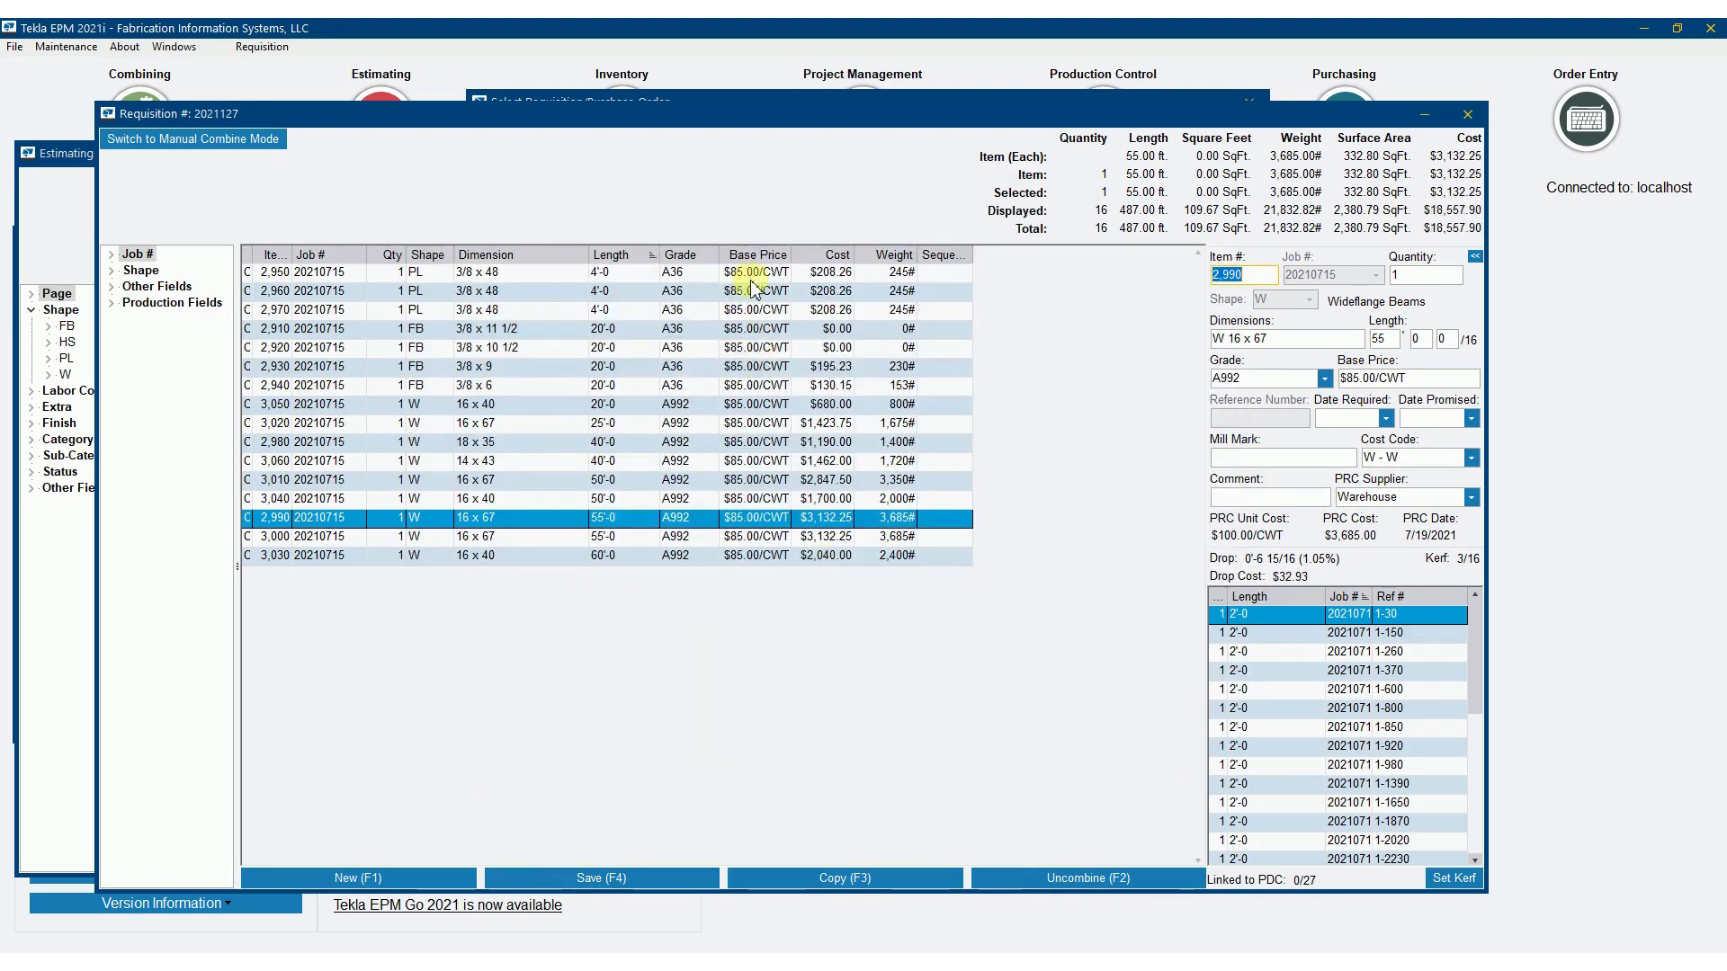
Bring estimate 20210715 to the front and open its Job-Specific Pricing Maintenance
{"action": "left_click_drag", "start_coordinate": [591, 122], "coordinate": [783, 125]}
{"action": "left_click", "coordinate": [134, 160]}
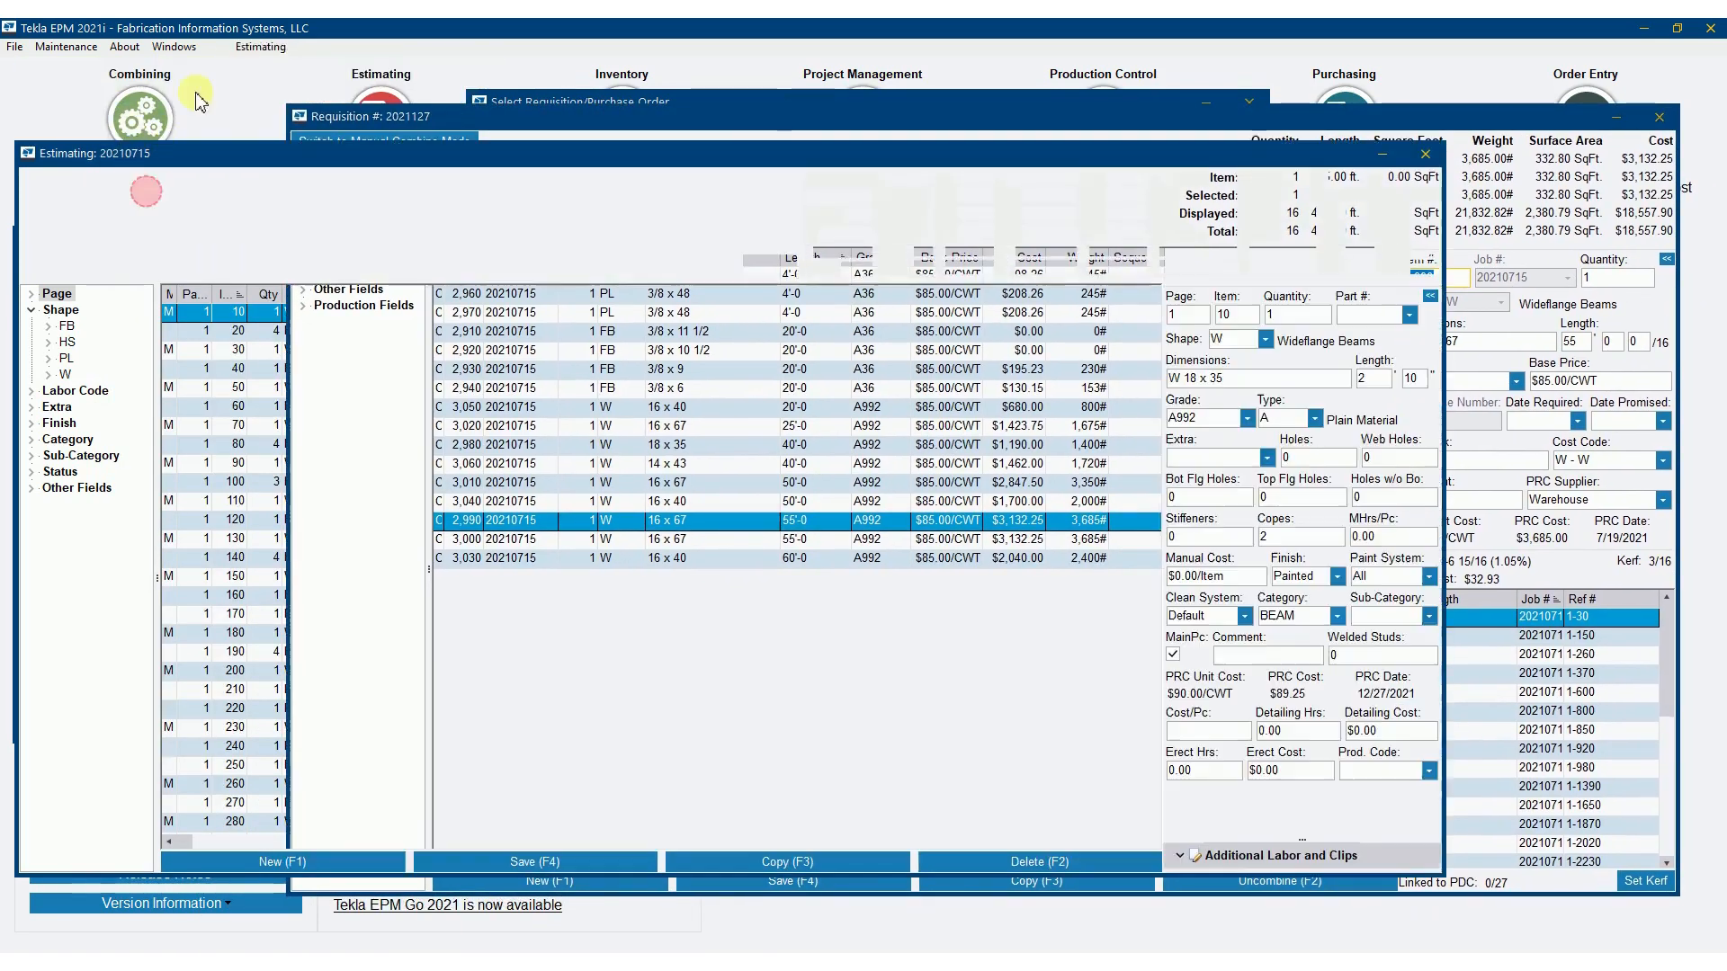
{"action": "left_click", "coordinate": [261, 46]}
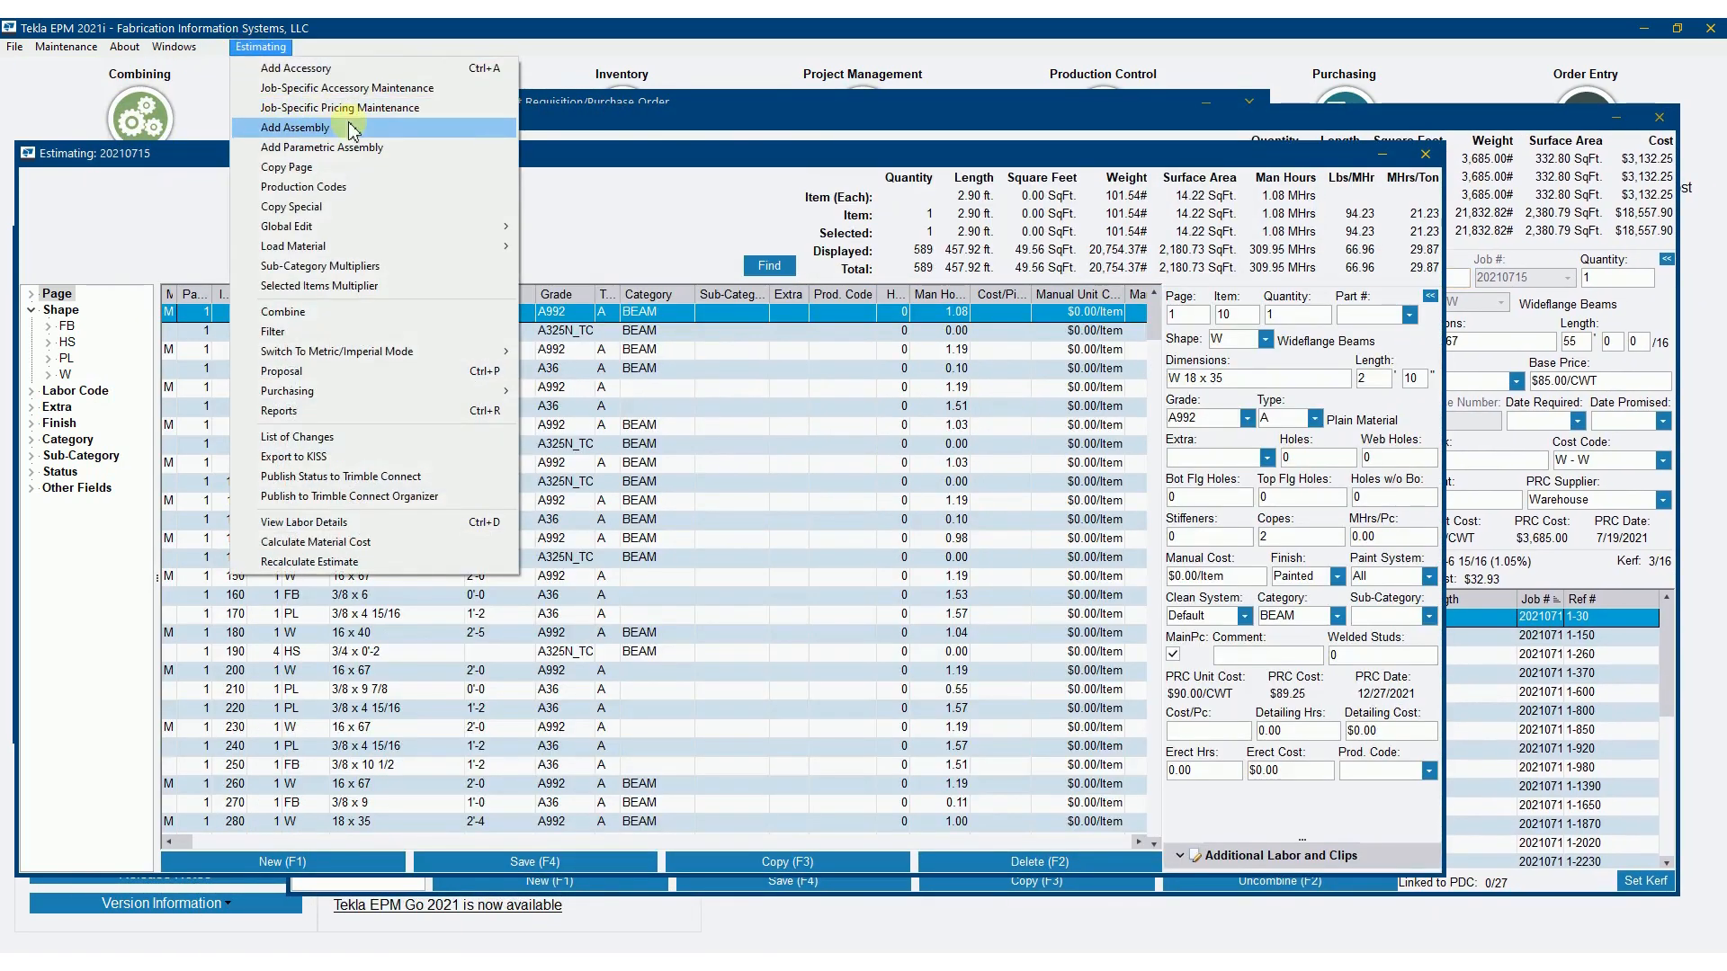
{"action": "left_click", "coordinate": [373, 108]}
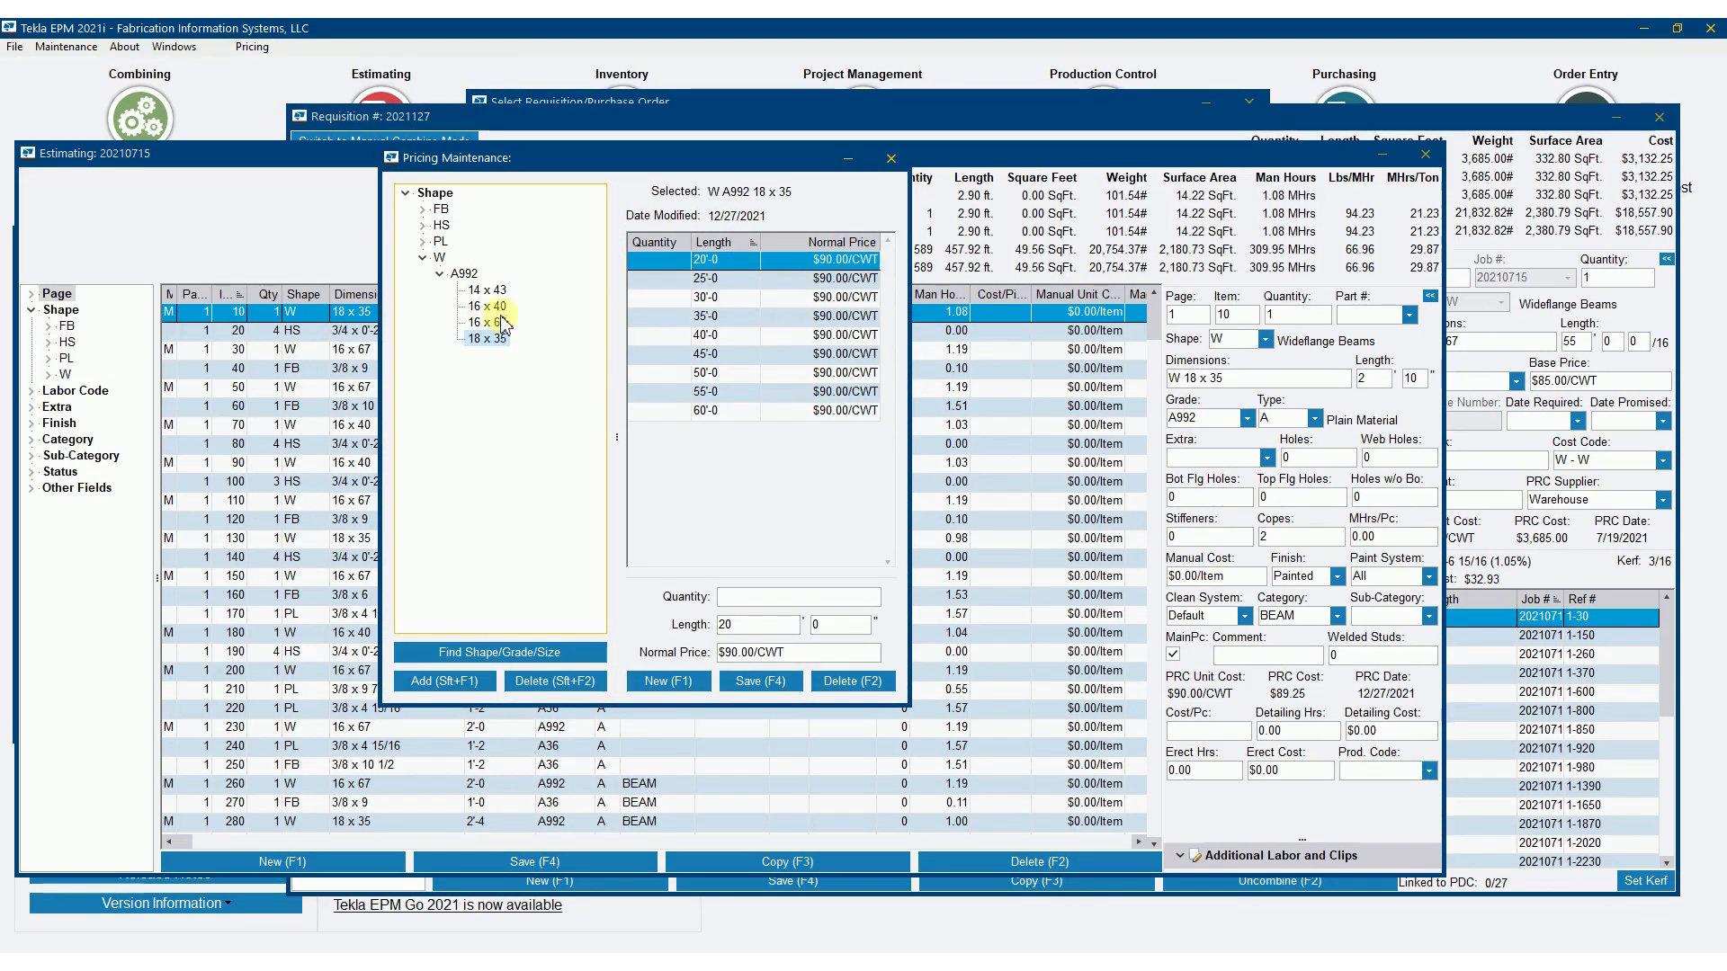
Examine the job-specific prices for W A992, PL A36 and FB A36 sizes, and close the pricing window
{"action": "left_click", "coordinate": [493, 322]}
{"action": "left_click", "coordinate": [486, 290]}
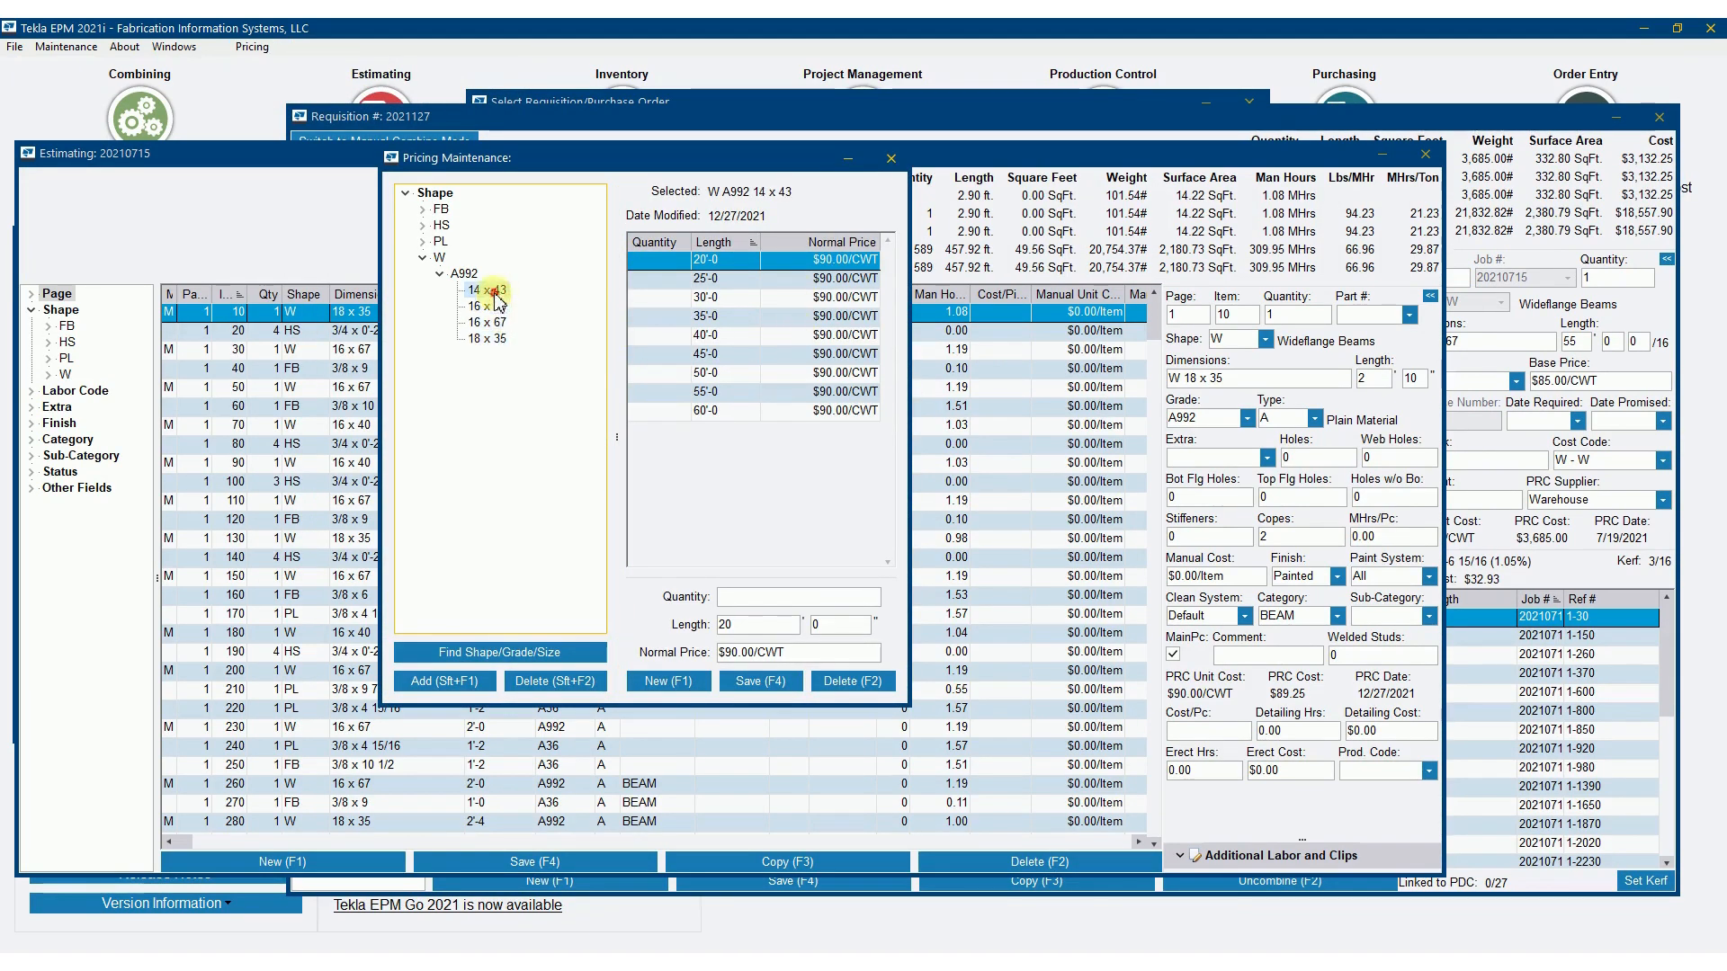
{"action": "left_click", "coordinate": [437, 244]}
{"action": "left_click", "coordinate": [441, 258]}
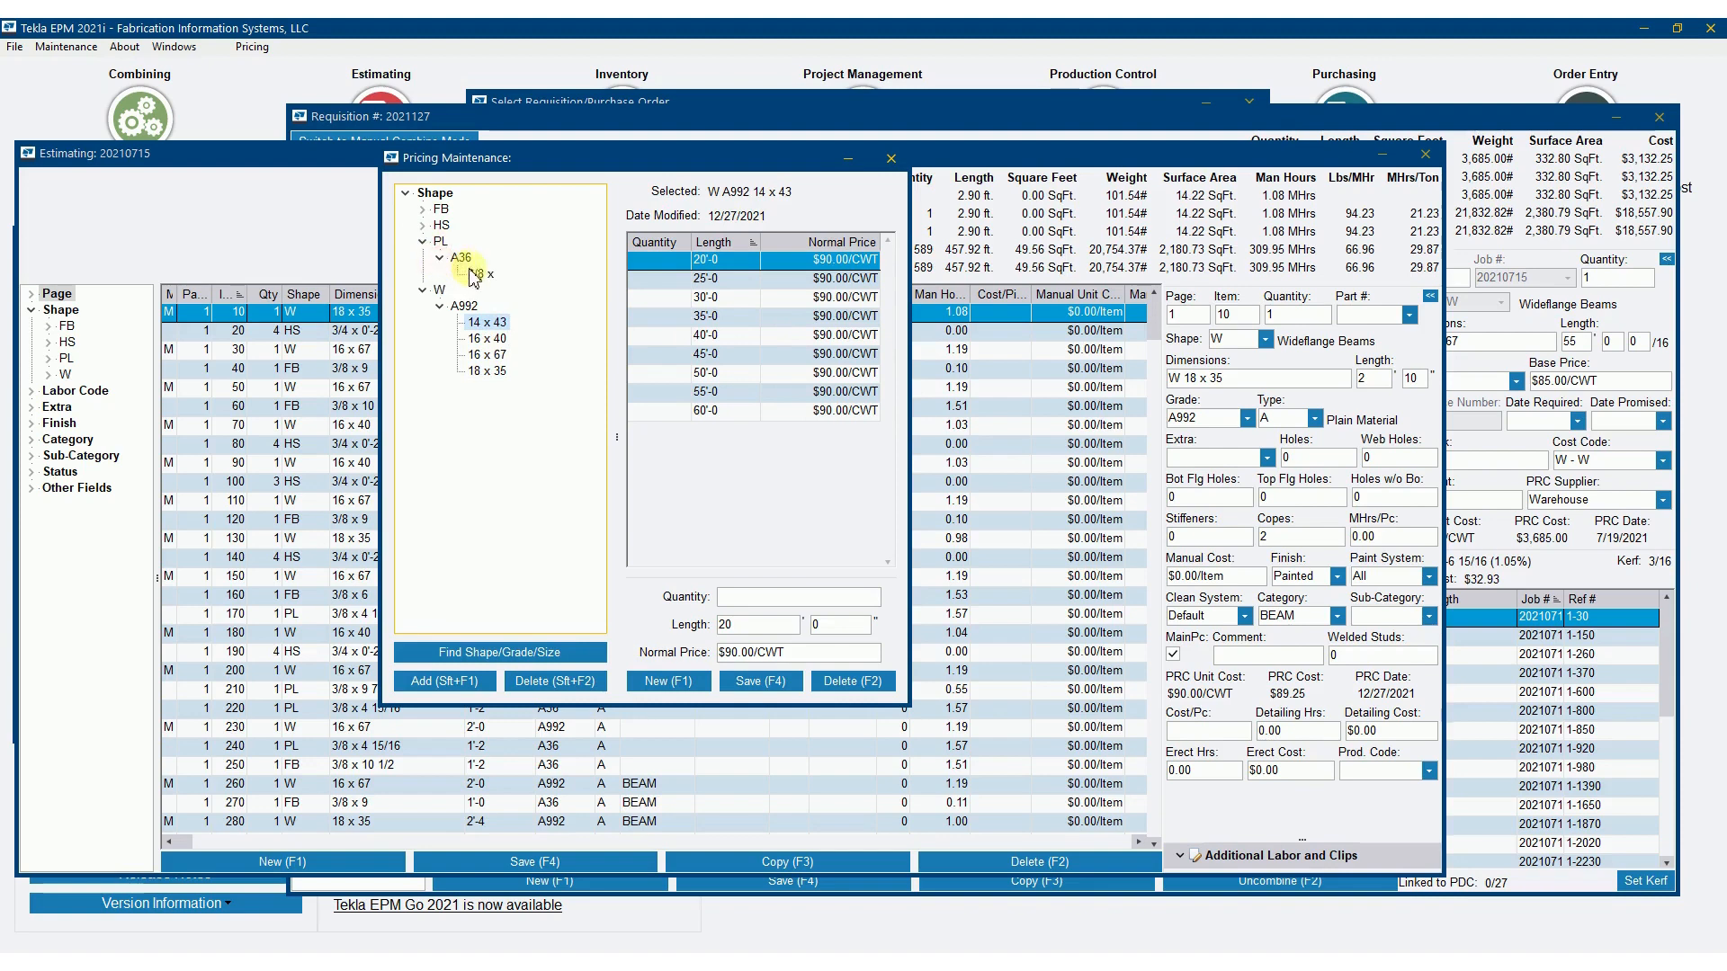
{"action": "left_click", "coordinate": [479, 273]}
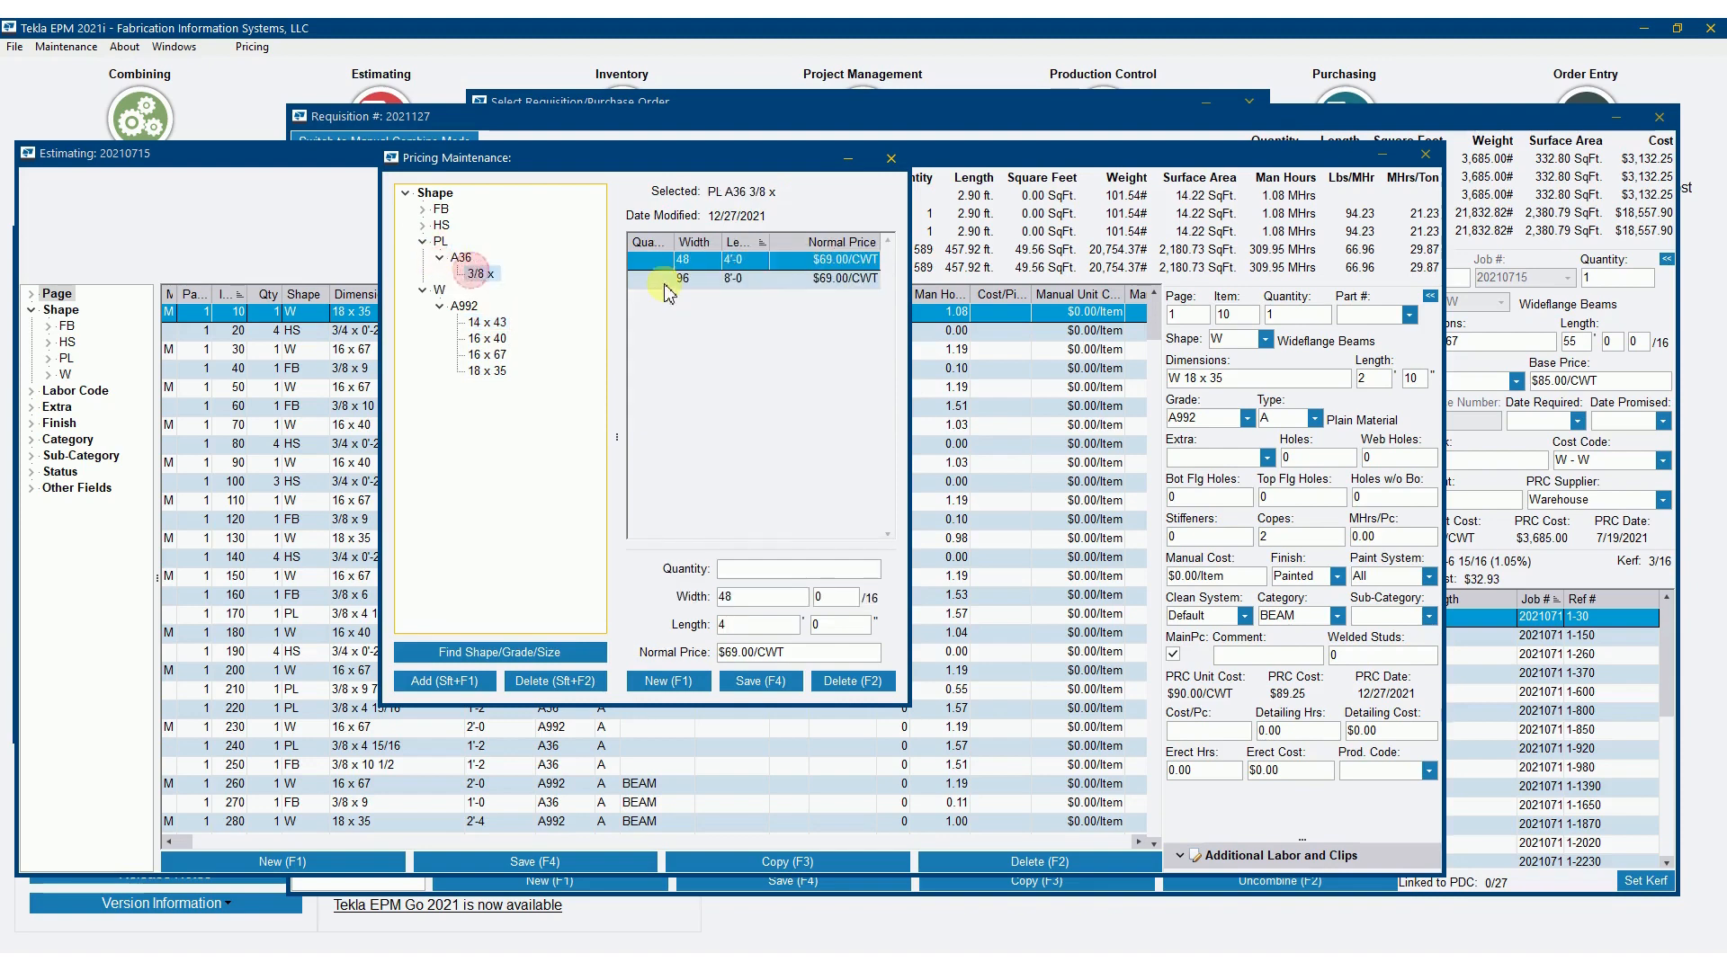
{"action": "left_click", "coordinate": [423, 208]}
{"action": "left_click", "coordinate": [440, 225]}
{"action": "left_click", "coordinate": [482, 256]}
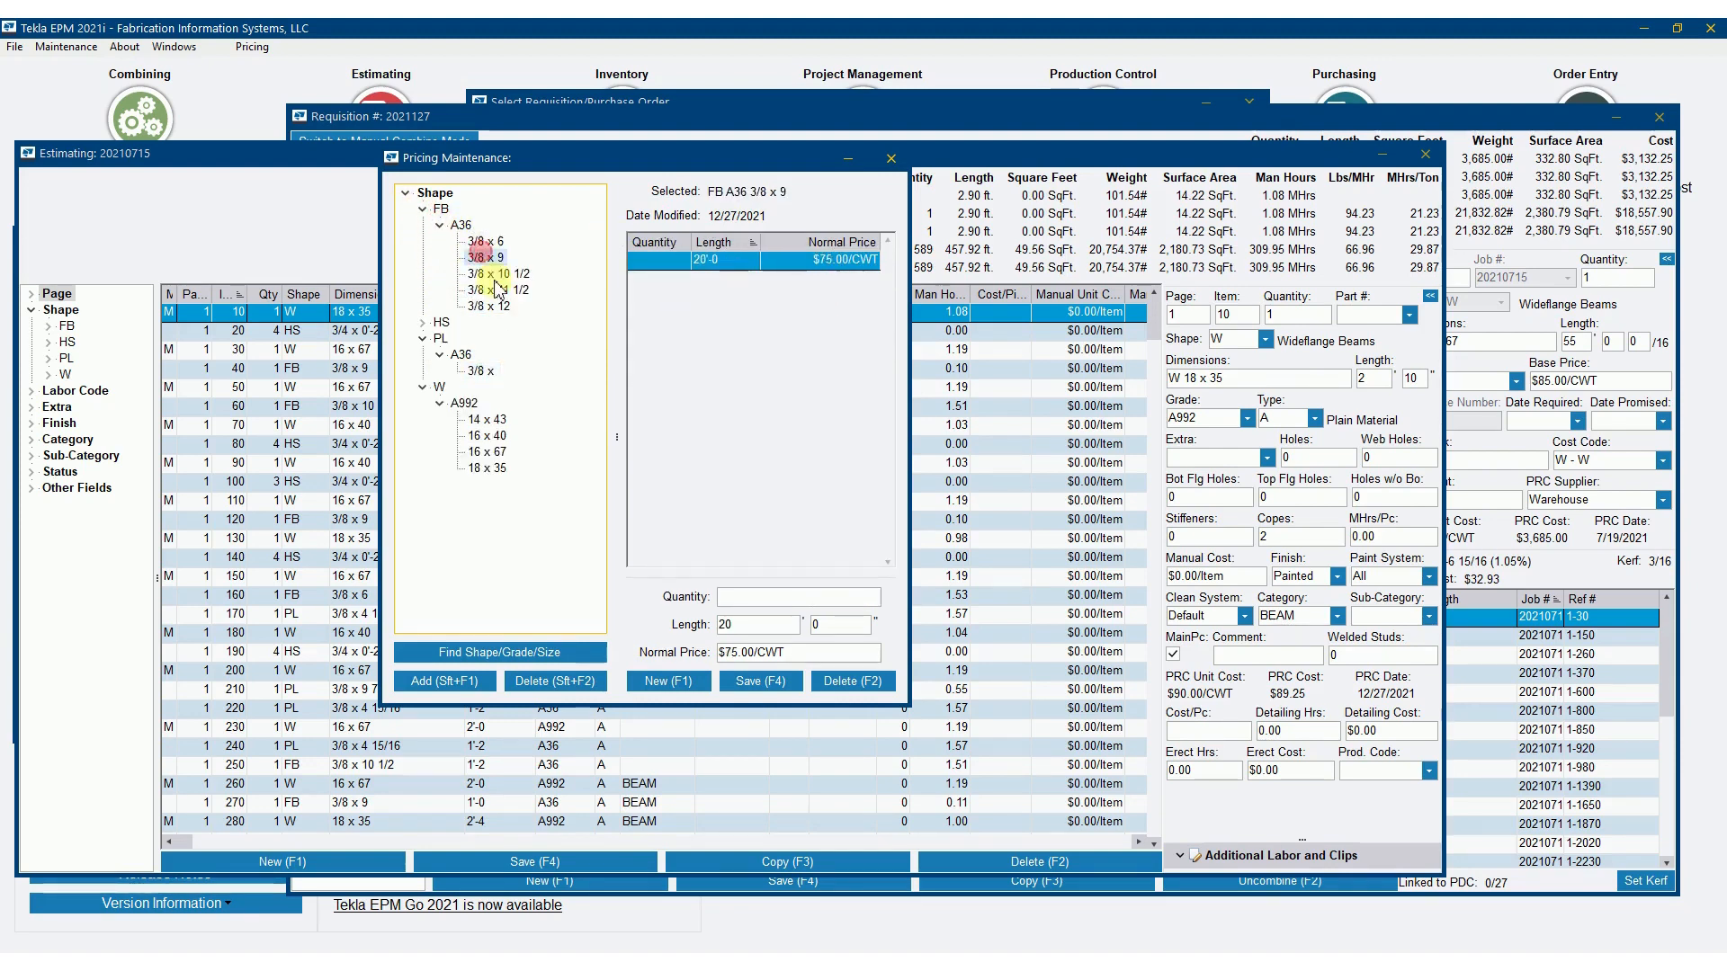
{"action": "left_click", "coordinate": [891, 158]}
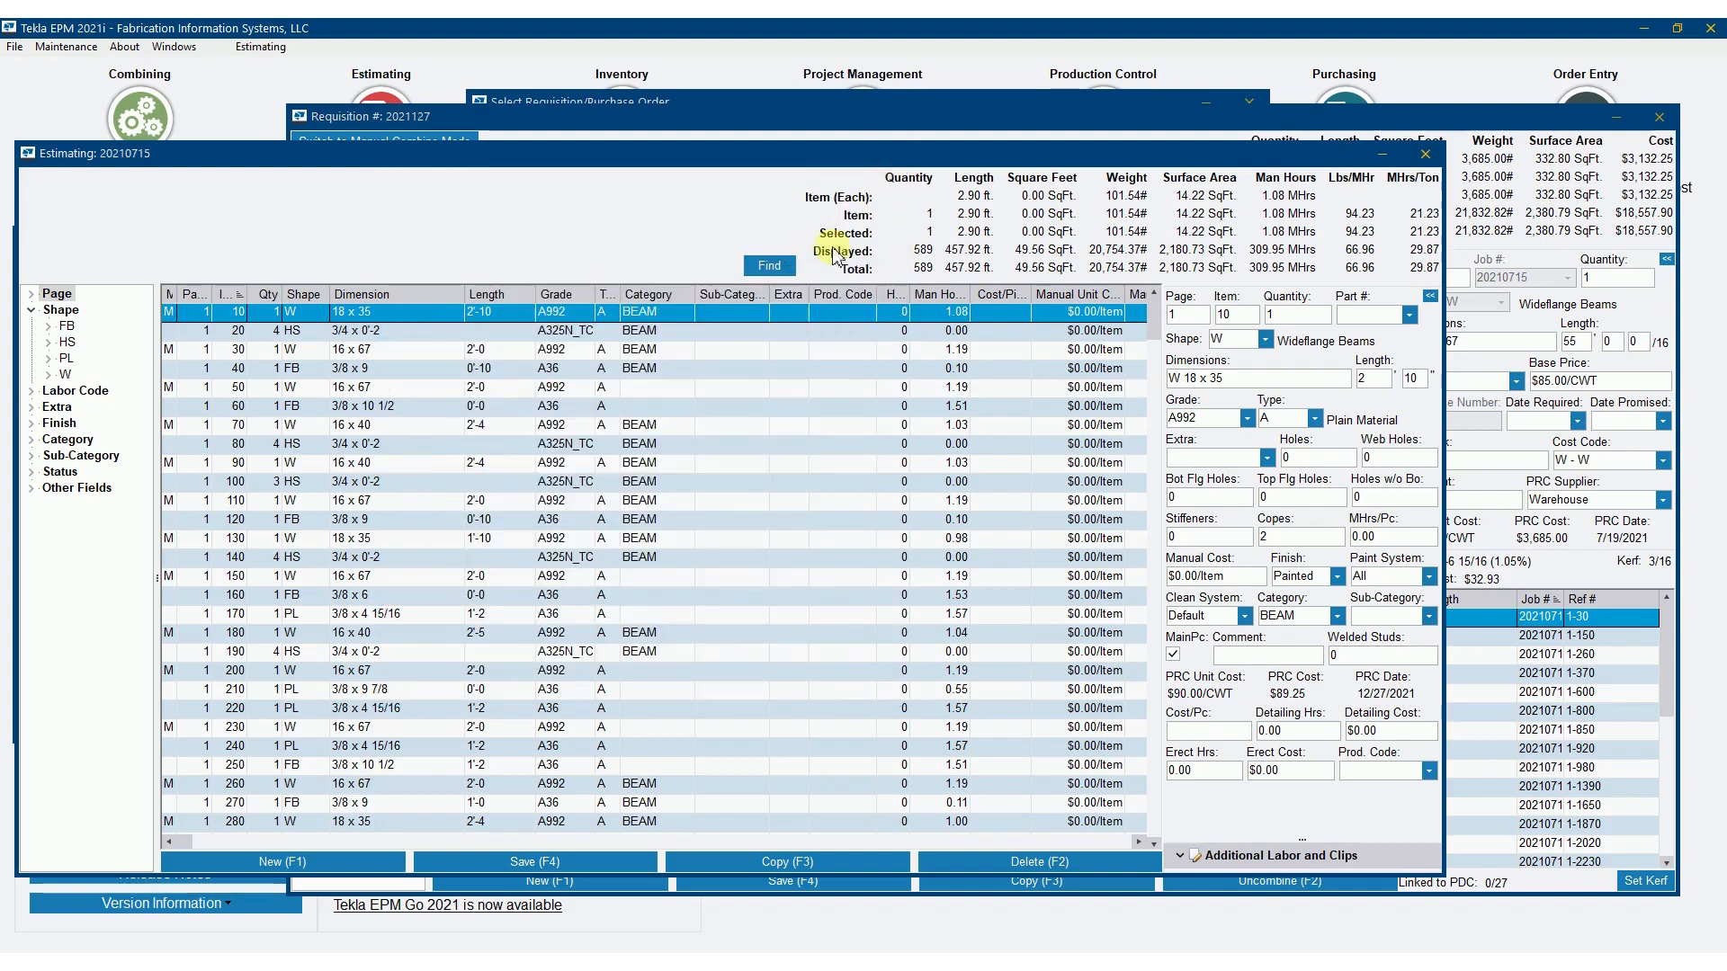
Return to requisition 2021127 and open Update Pricing Maintenance, choosing Update Estimate-Specific Pricing
{"action": "left_click", "coordinate": [1476, 119]}
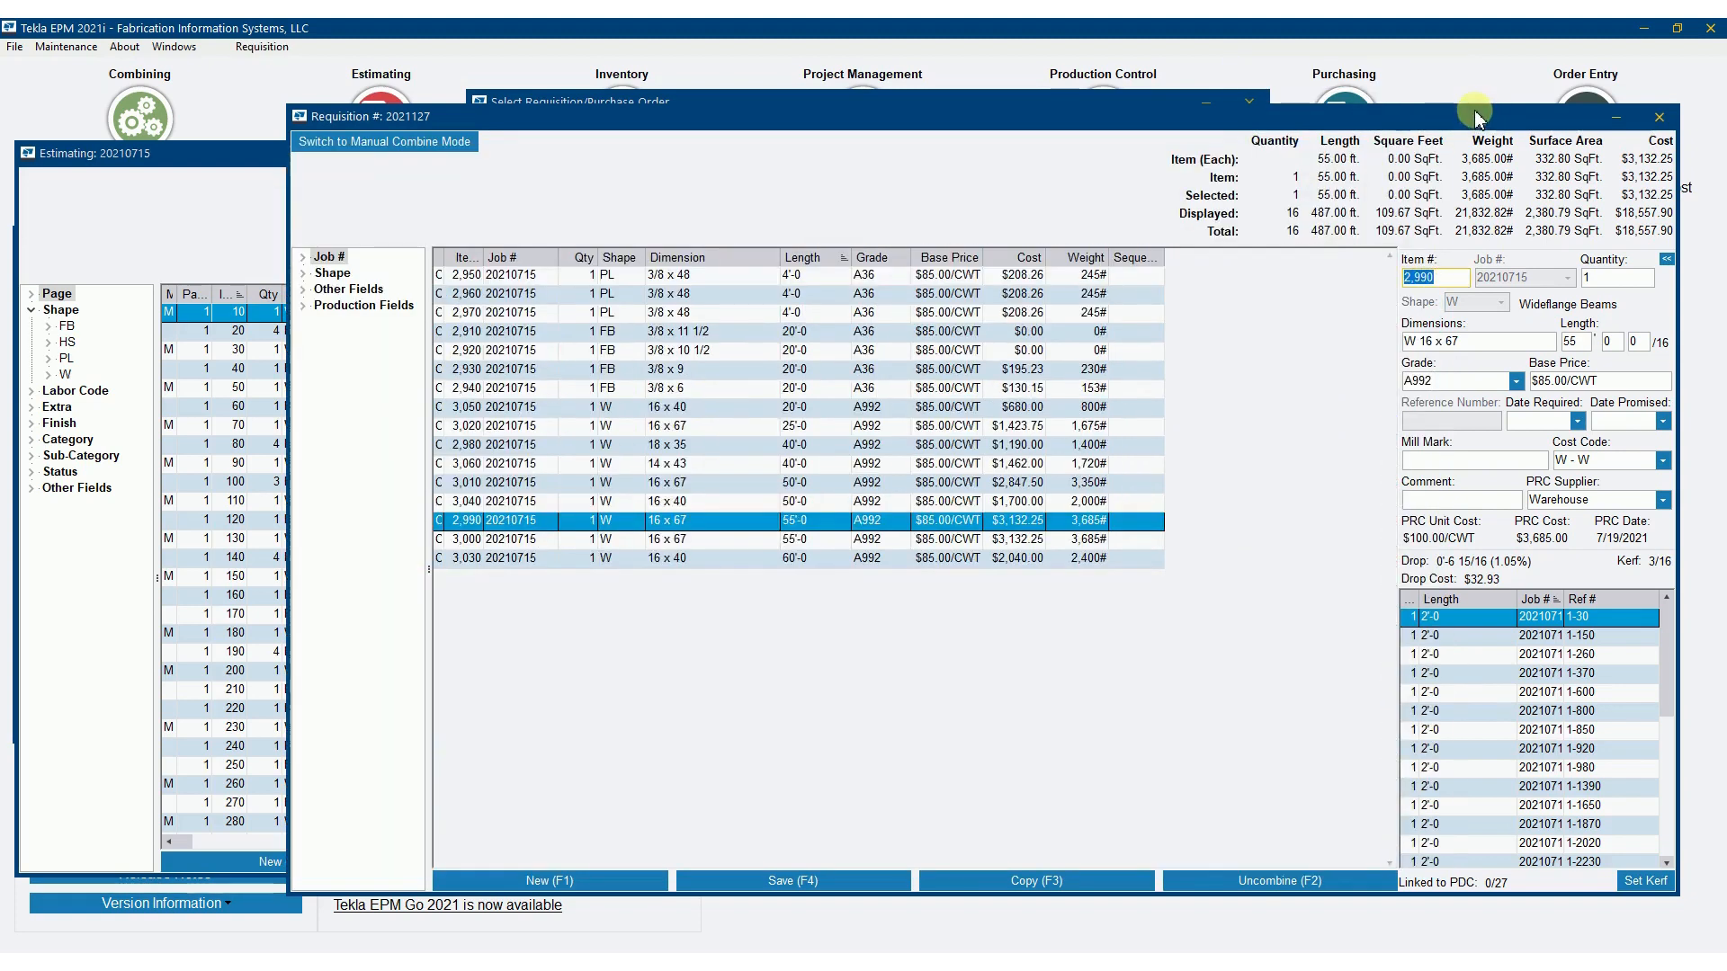
{"action": "left_click_drag", "start_coordinate": [1476, 118], "coordinate": [1337, 100]}
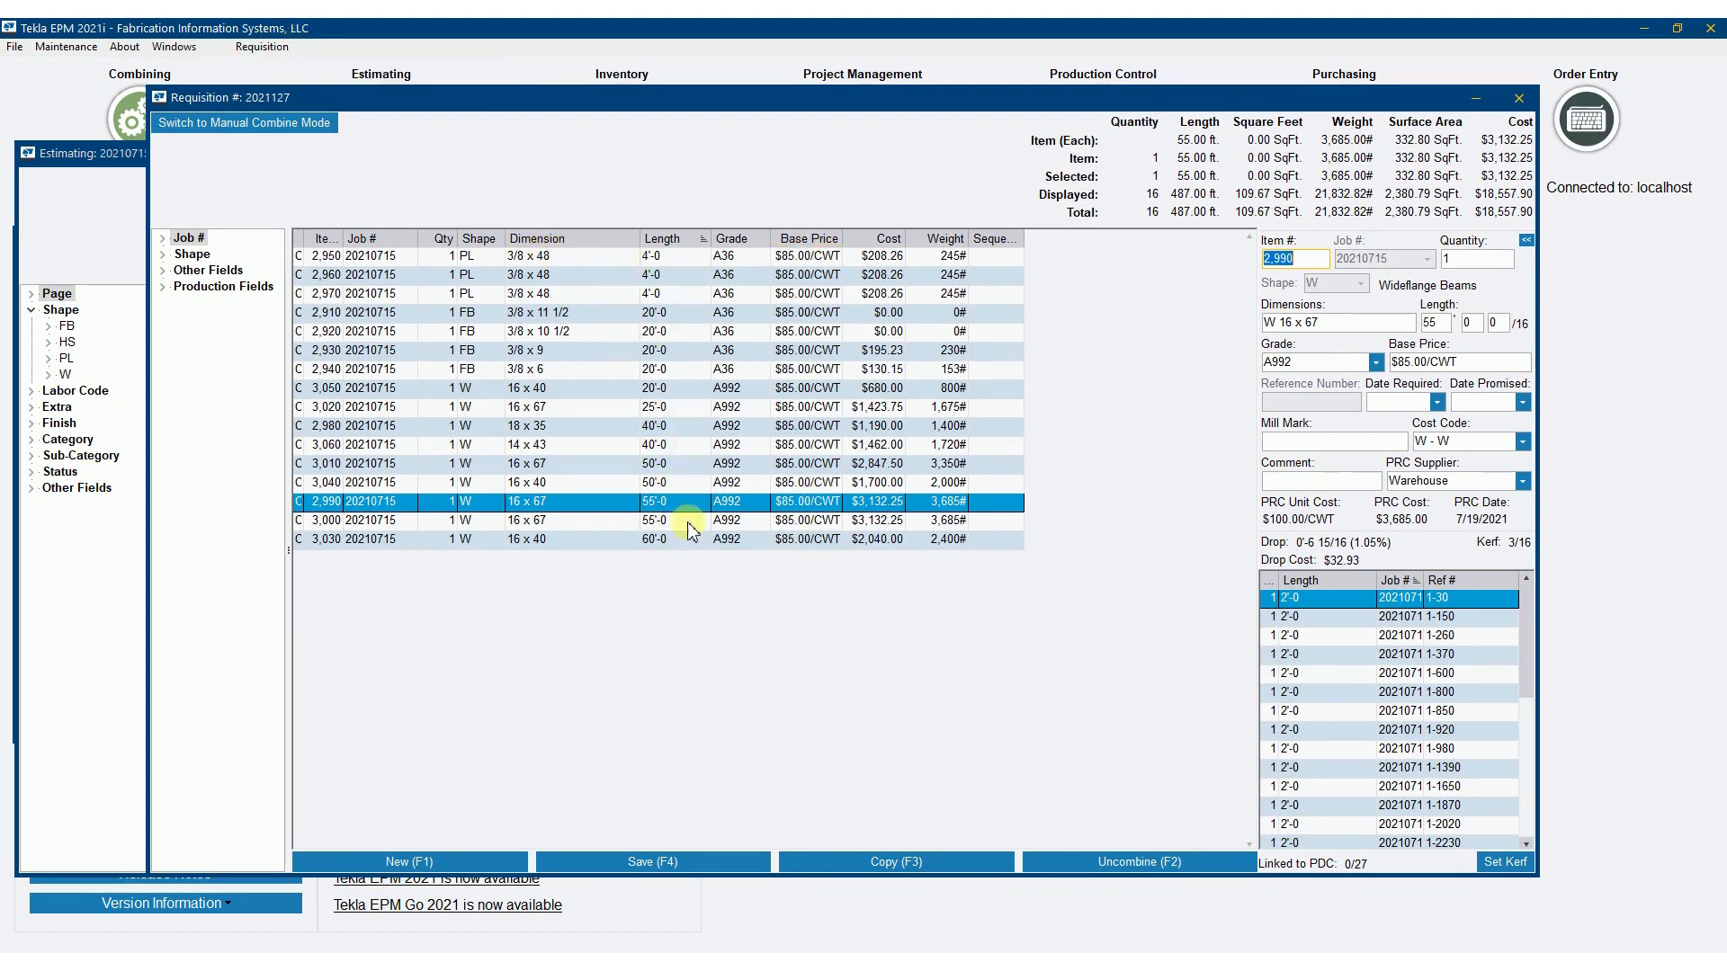
{"action": "left_click", "coordinate": [274, 47]}
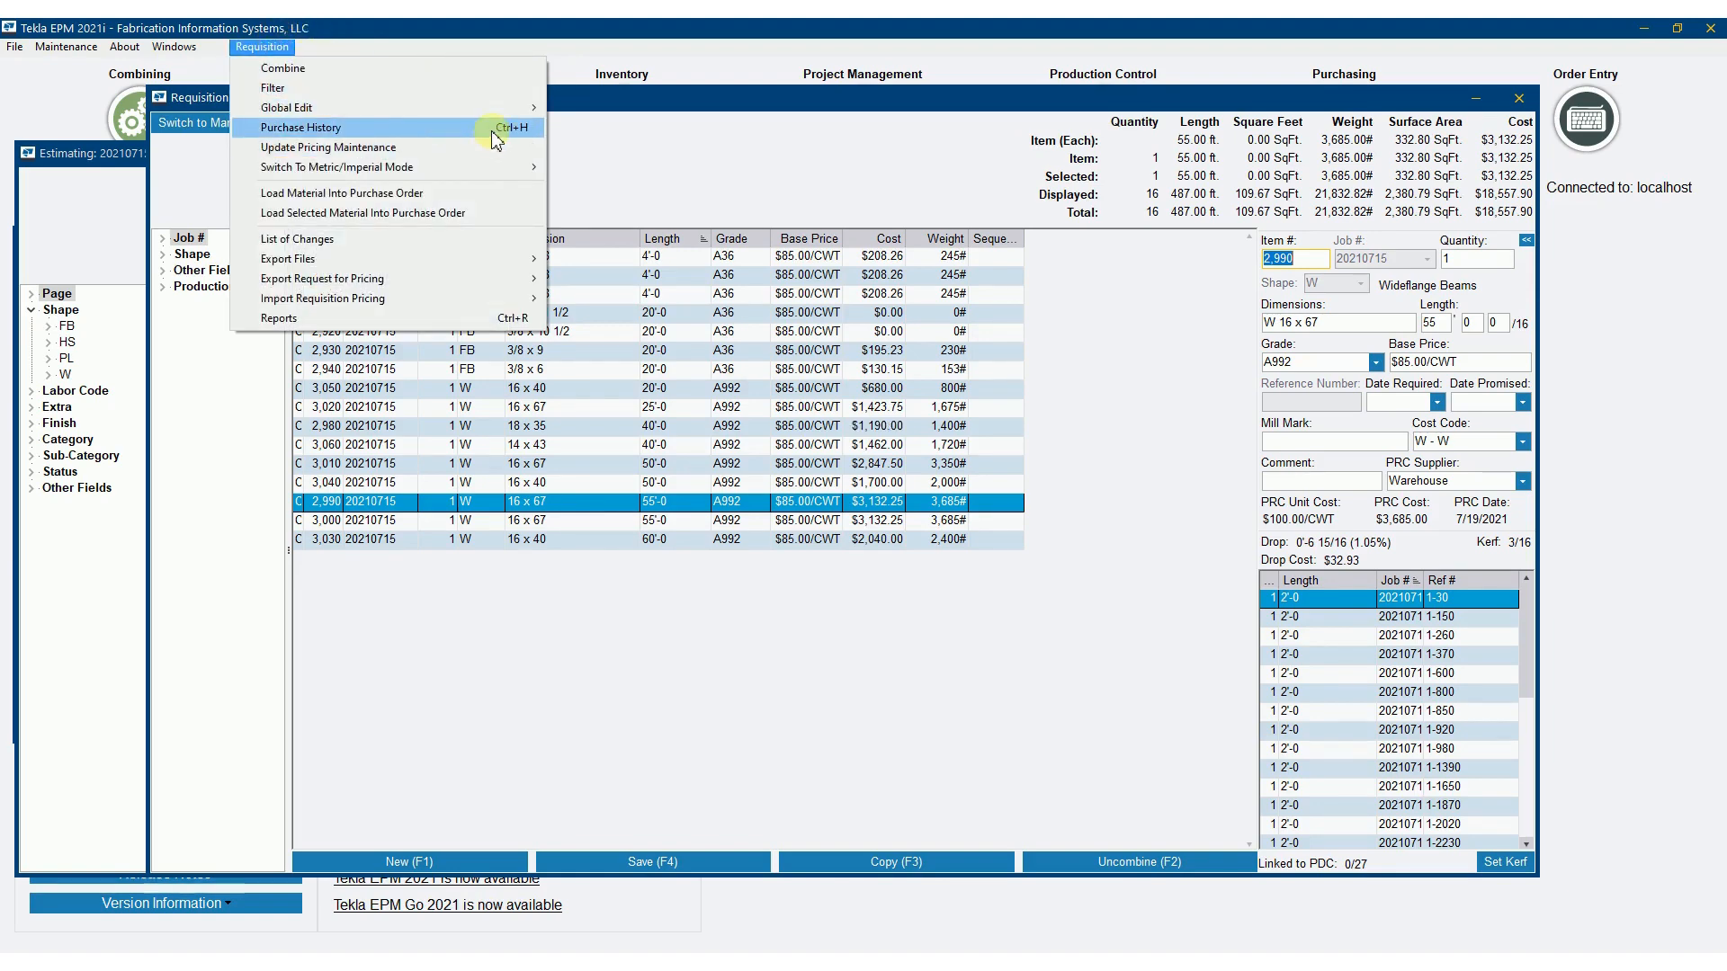
{"action": "left_click", "coordinate": [408, 147]}
{"action": "left_click_drag", "start_coordinate": [474, 191], "coordinate": [541, 123]}
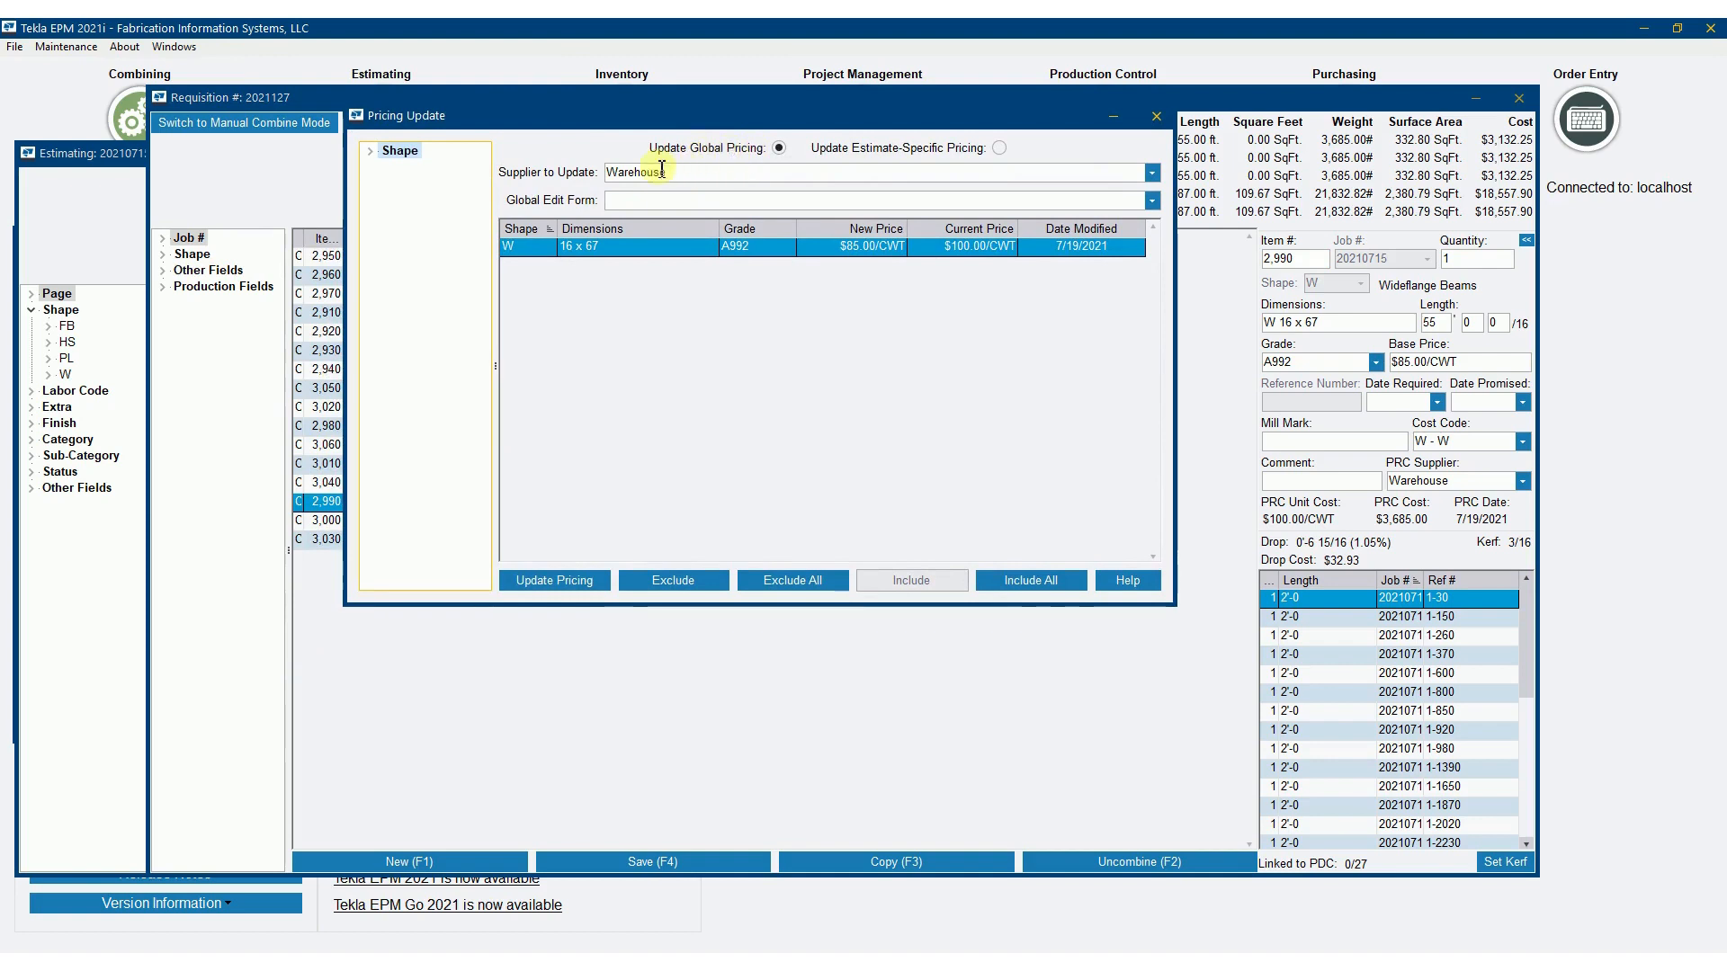
{"action": "left_click", "coordinate": [999, 148]}
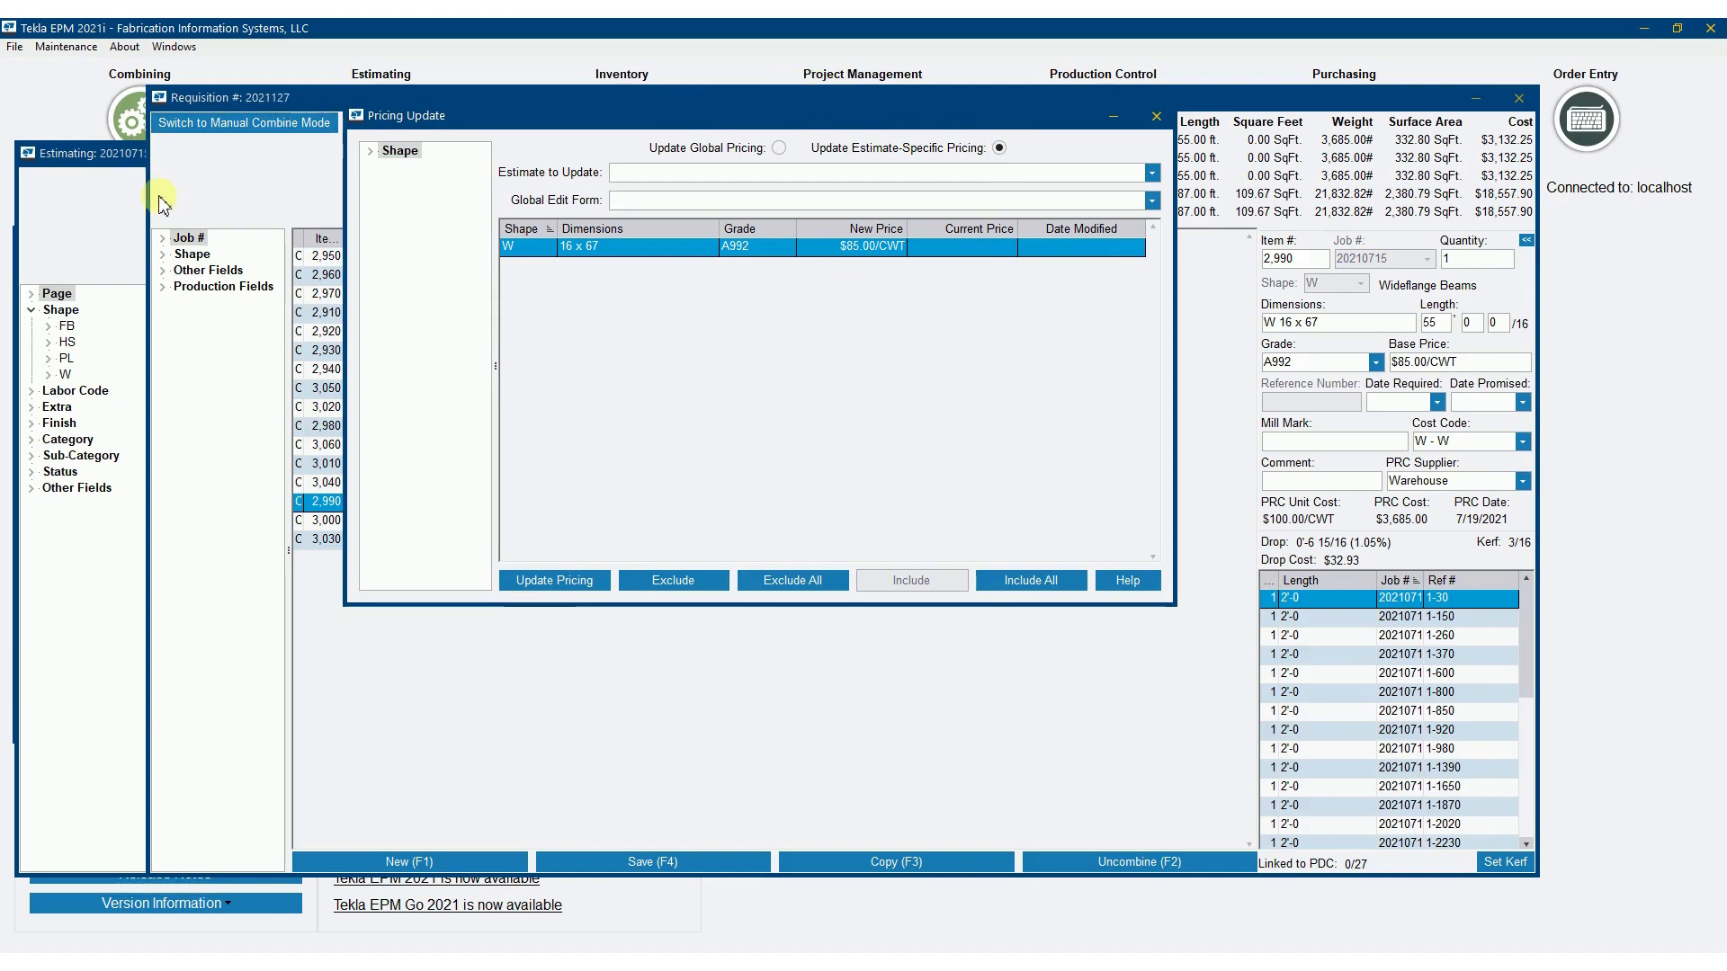
{"action": "left_click_drag", "start_coordinate": [519, 126], "coordinate": [575, 104]}
{"action": "left_click", "coordinate": [141, 156]}
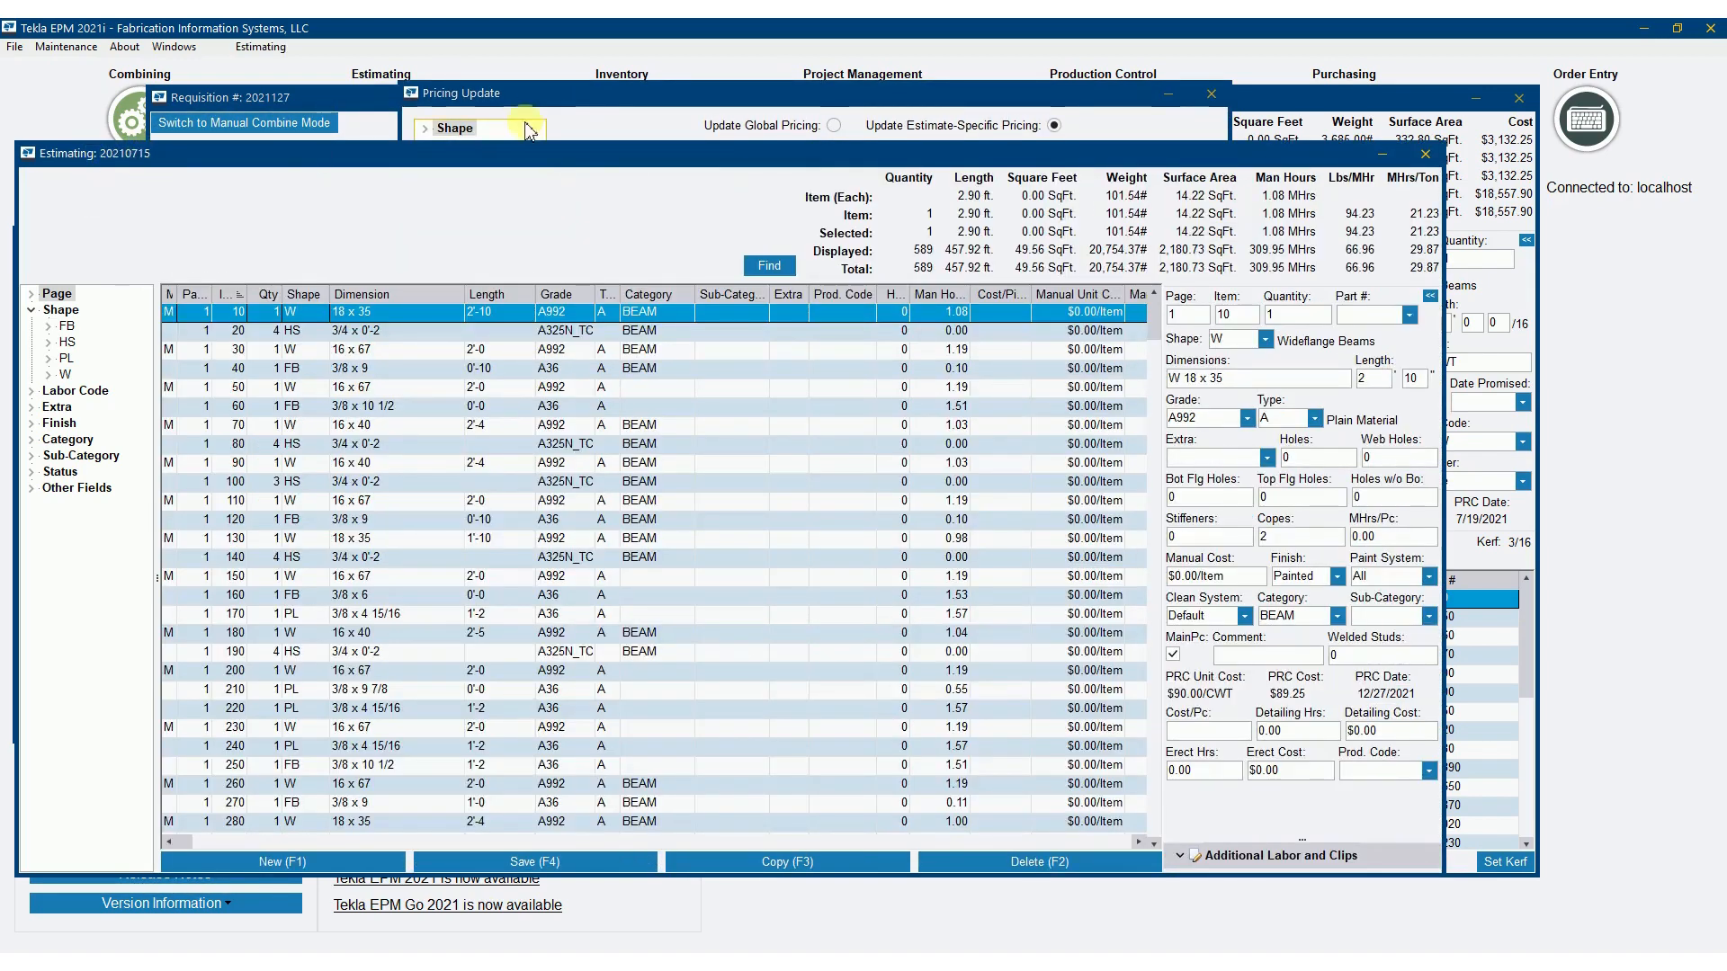
{"action": "left_click", "coordinate": [588, 102]}
{"action": "left_click", "coordinate": [1075, 148]}
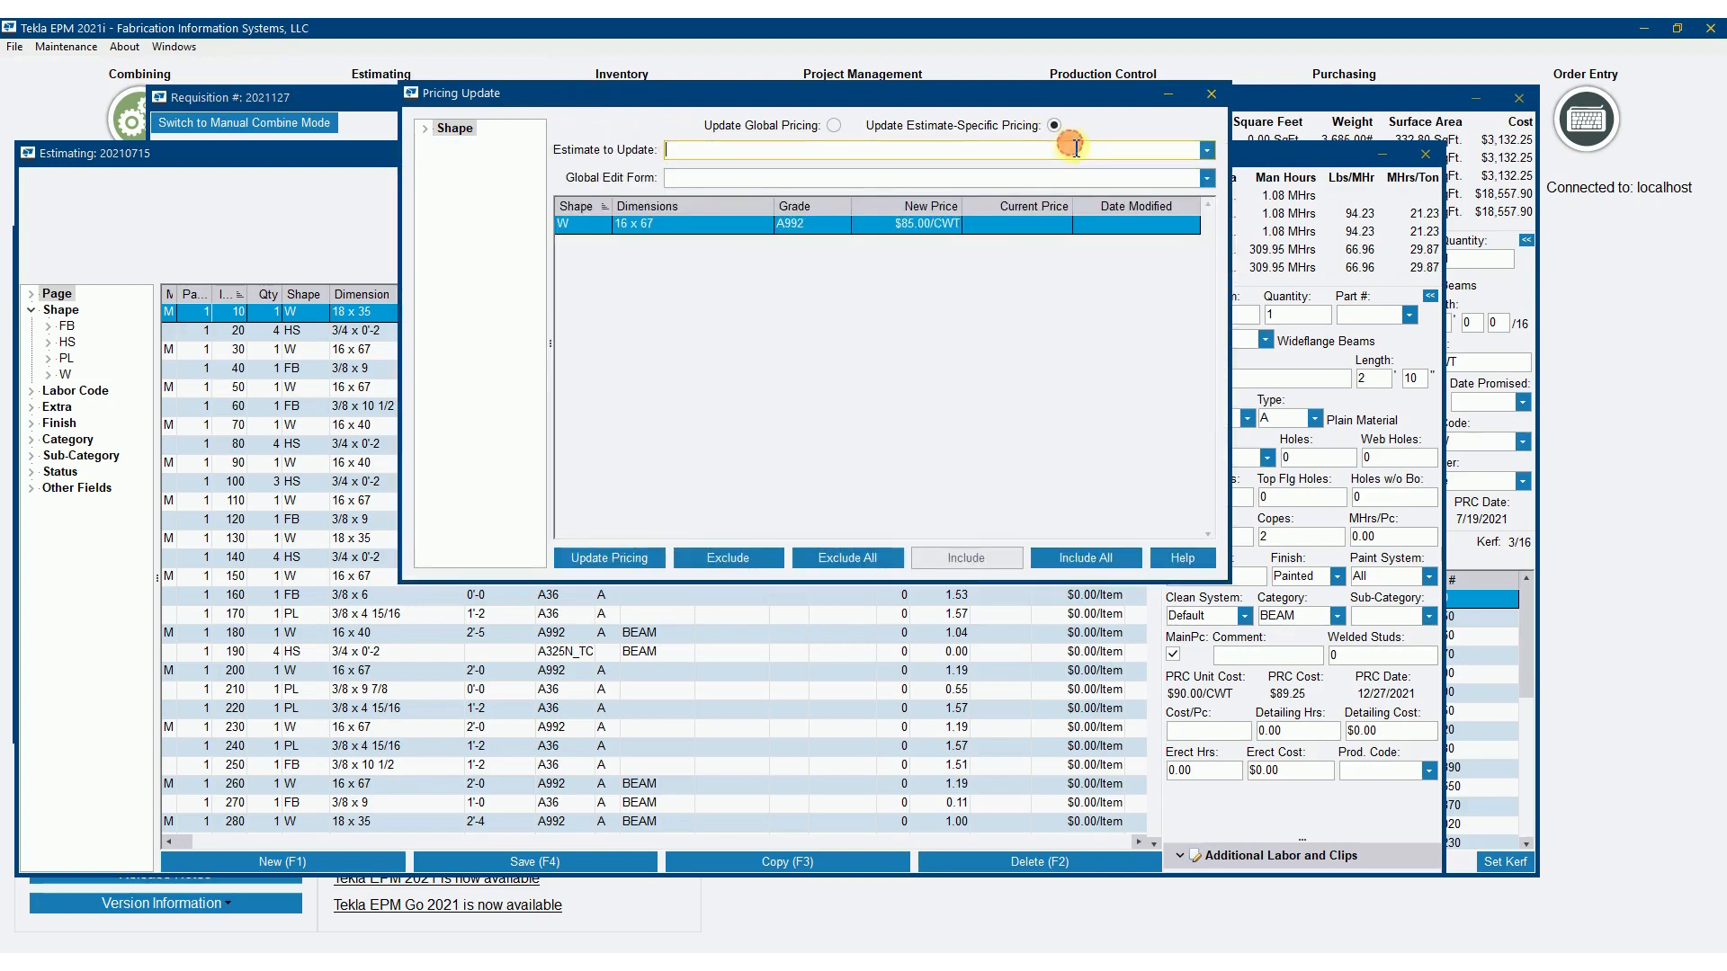
{"action": "type", "text": "2021"}
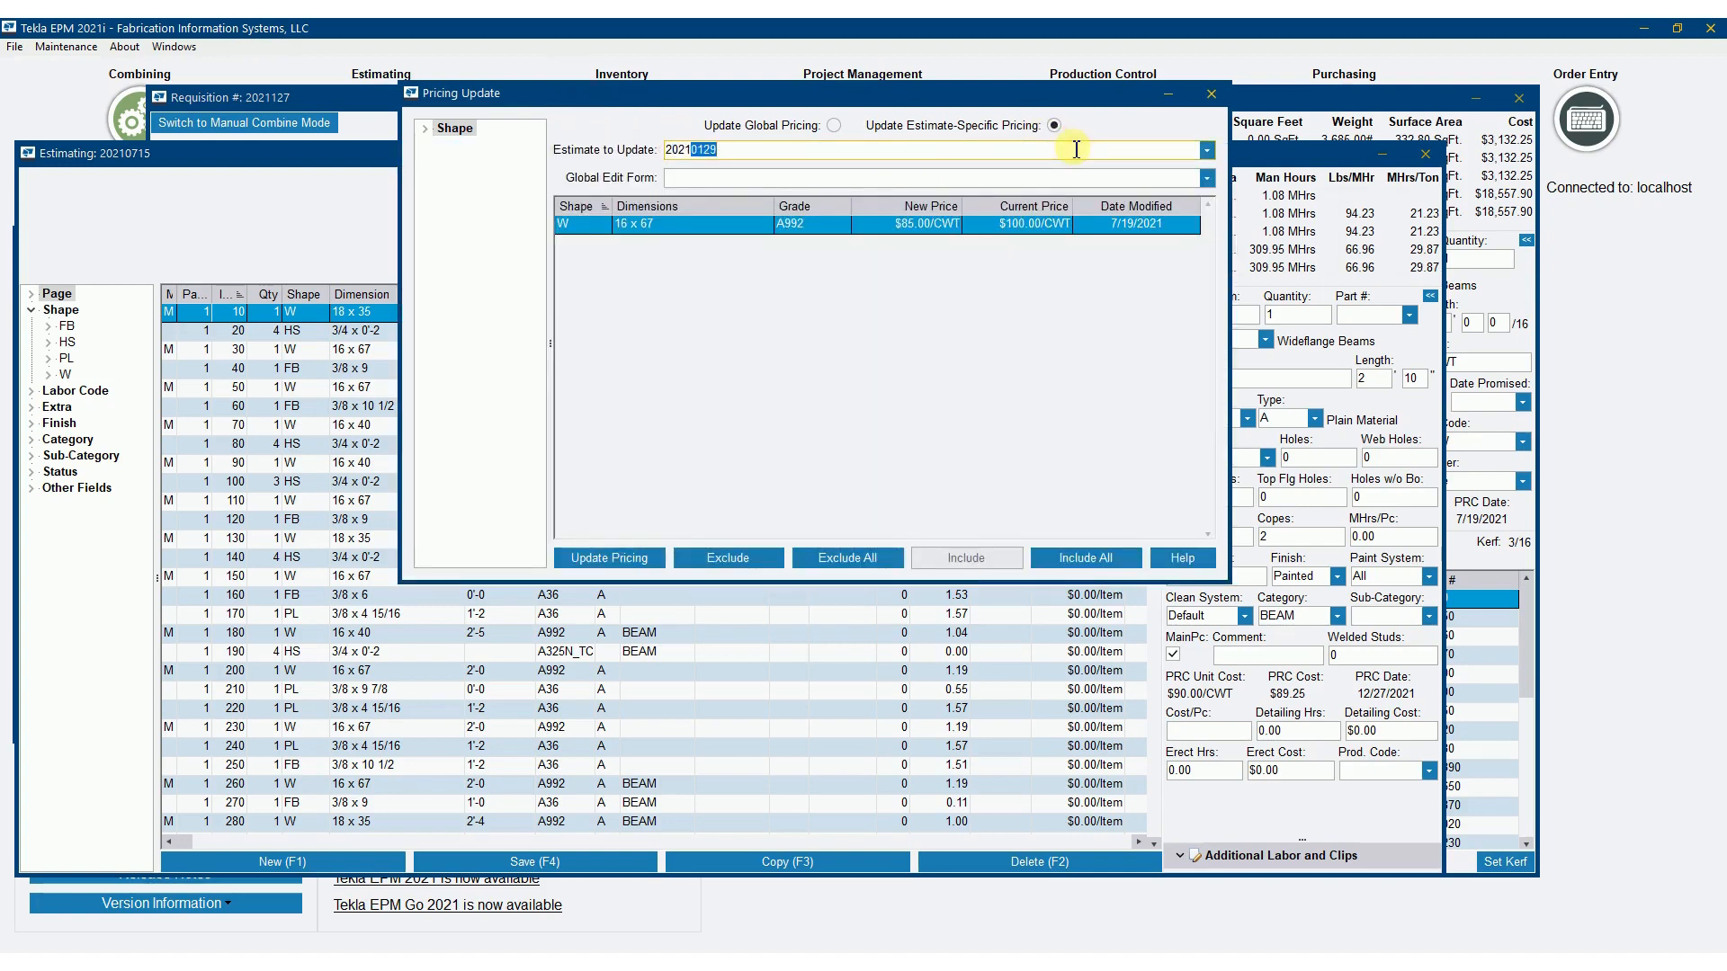
{"action": "type", "text": "0715"}
{"action": "left_click", "coordinate": [1206, 150]}
{"action": "left_click", "coordinate": [1206, 150]}
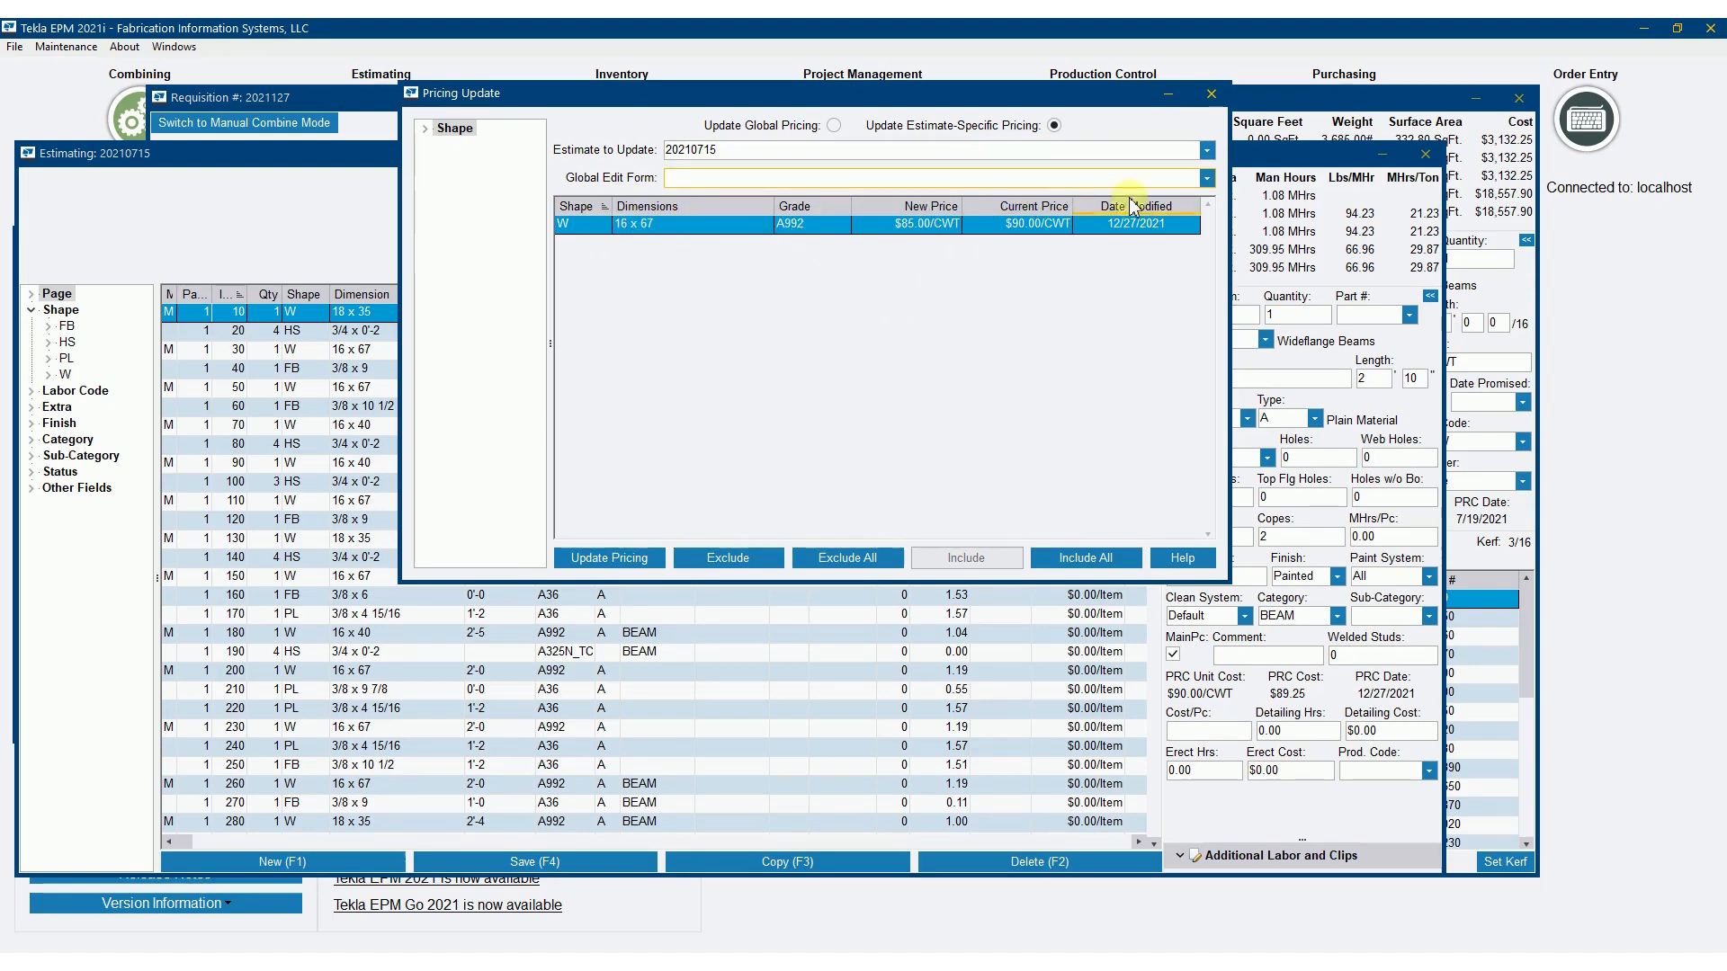
{"action": "left_click", "coordinate": [1211, 93]}
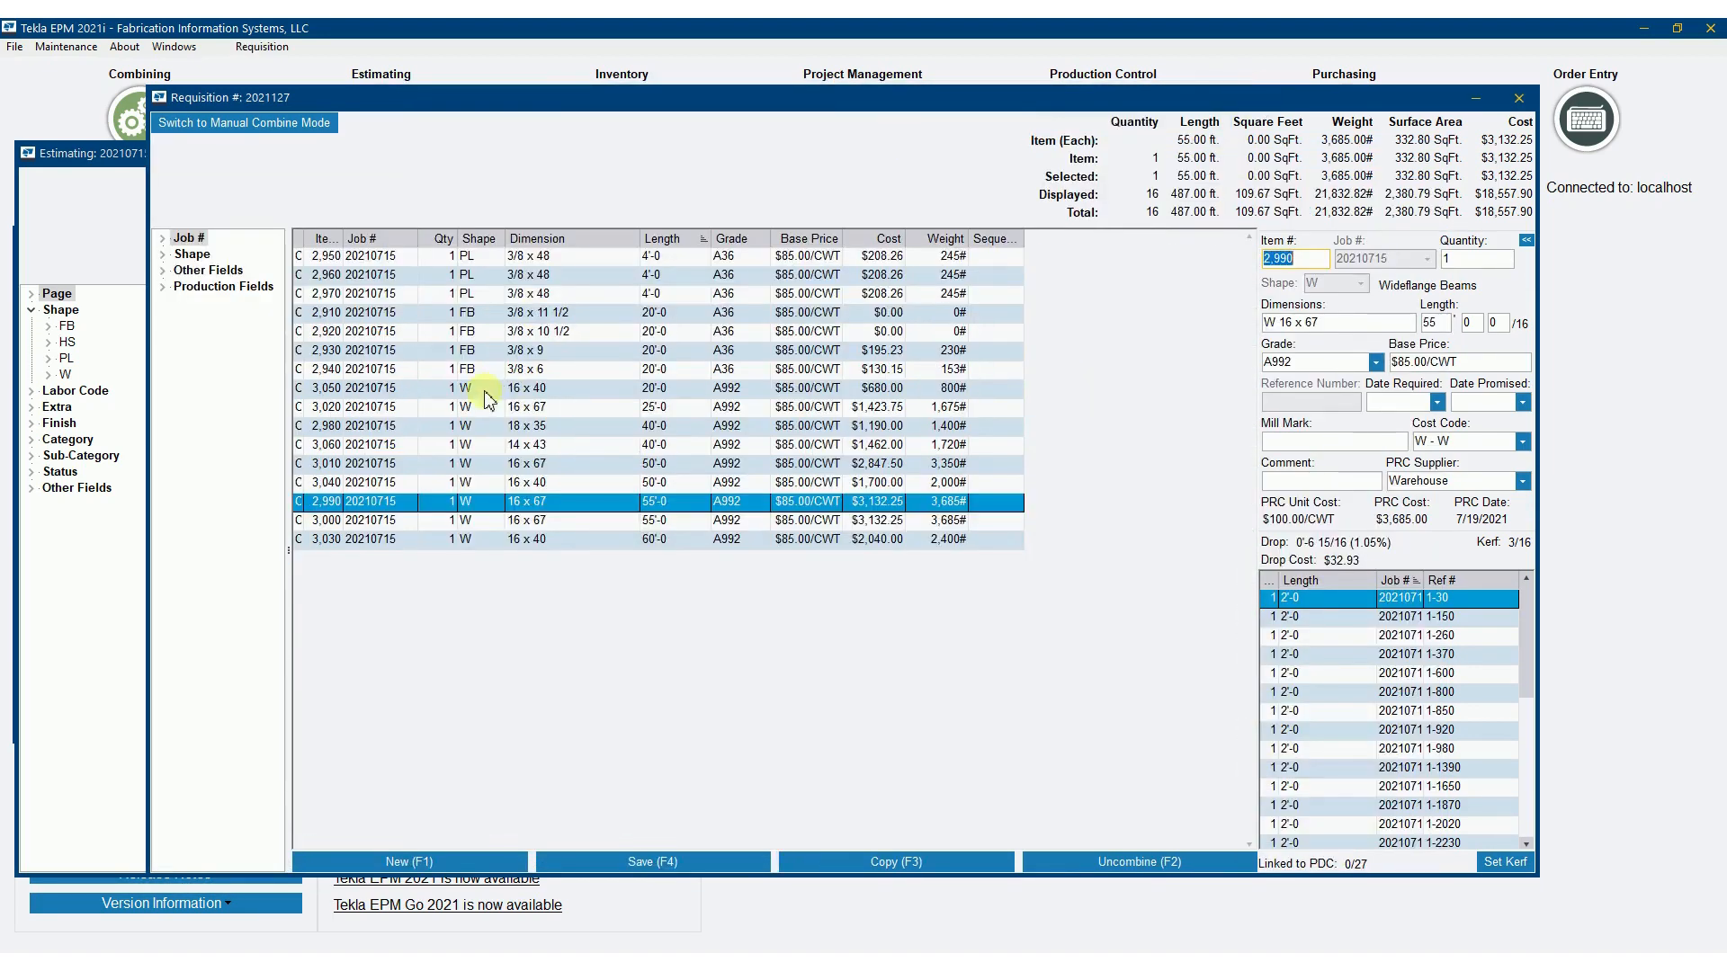
Select all items in requisition 2021127 and open Update Pricing Maintenance for them
{"action": "right_click", "coordinate": [477, 365]}
{"action": "left_click", "coordinate": [532, 380]}
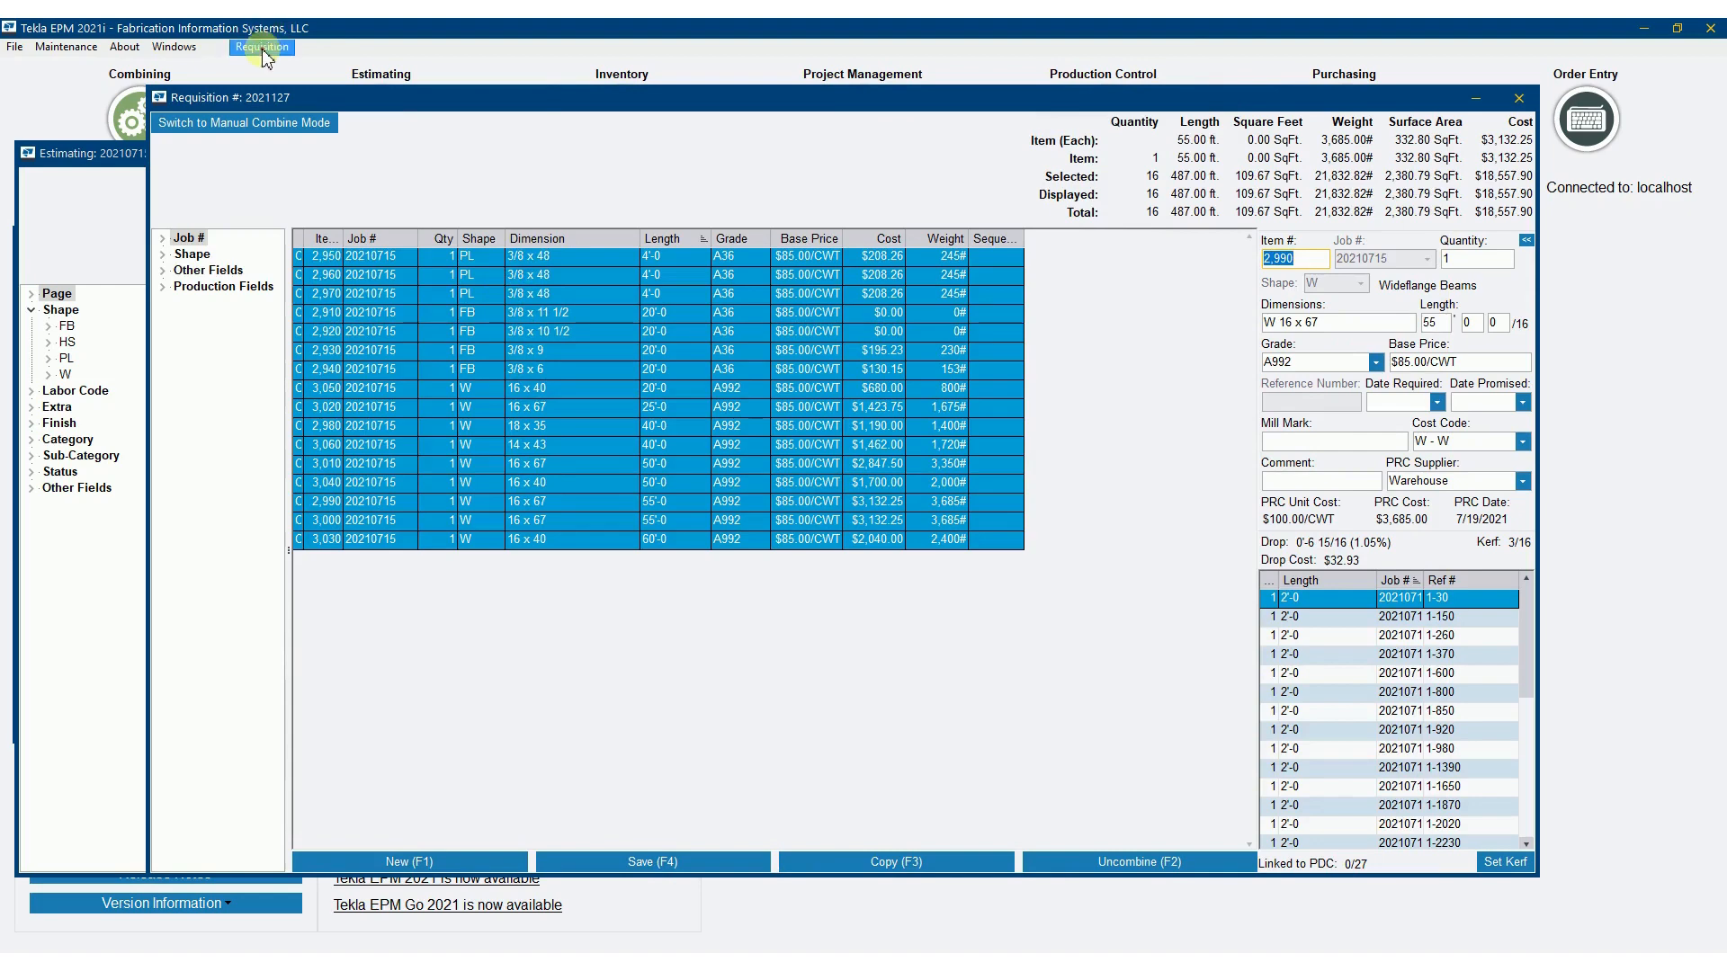
{"action": "left_click", "coordinate": [262, 47]}
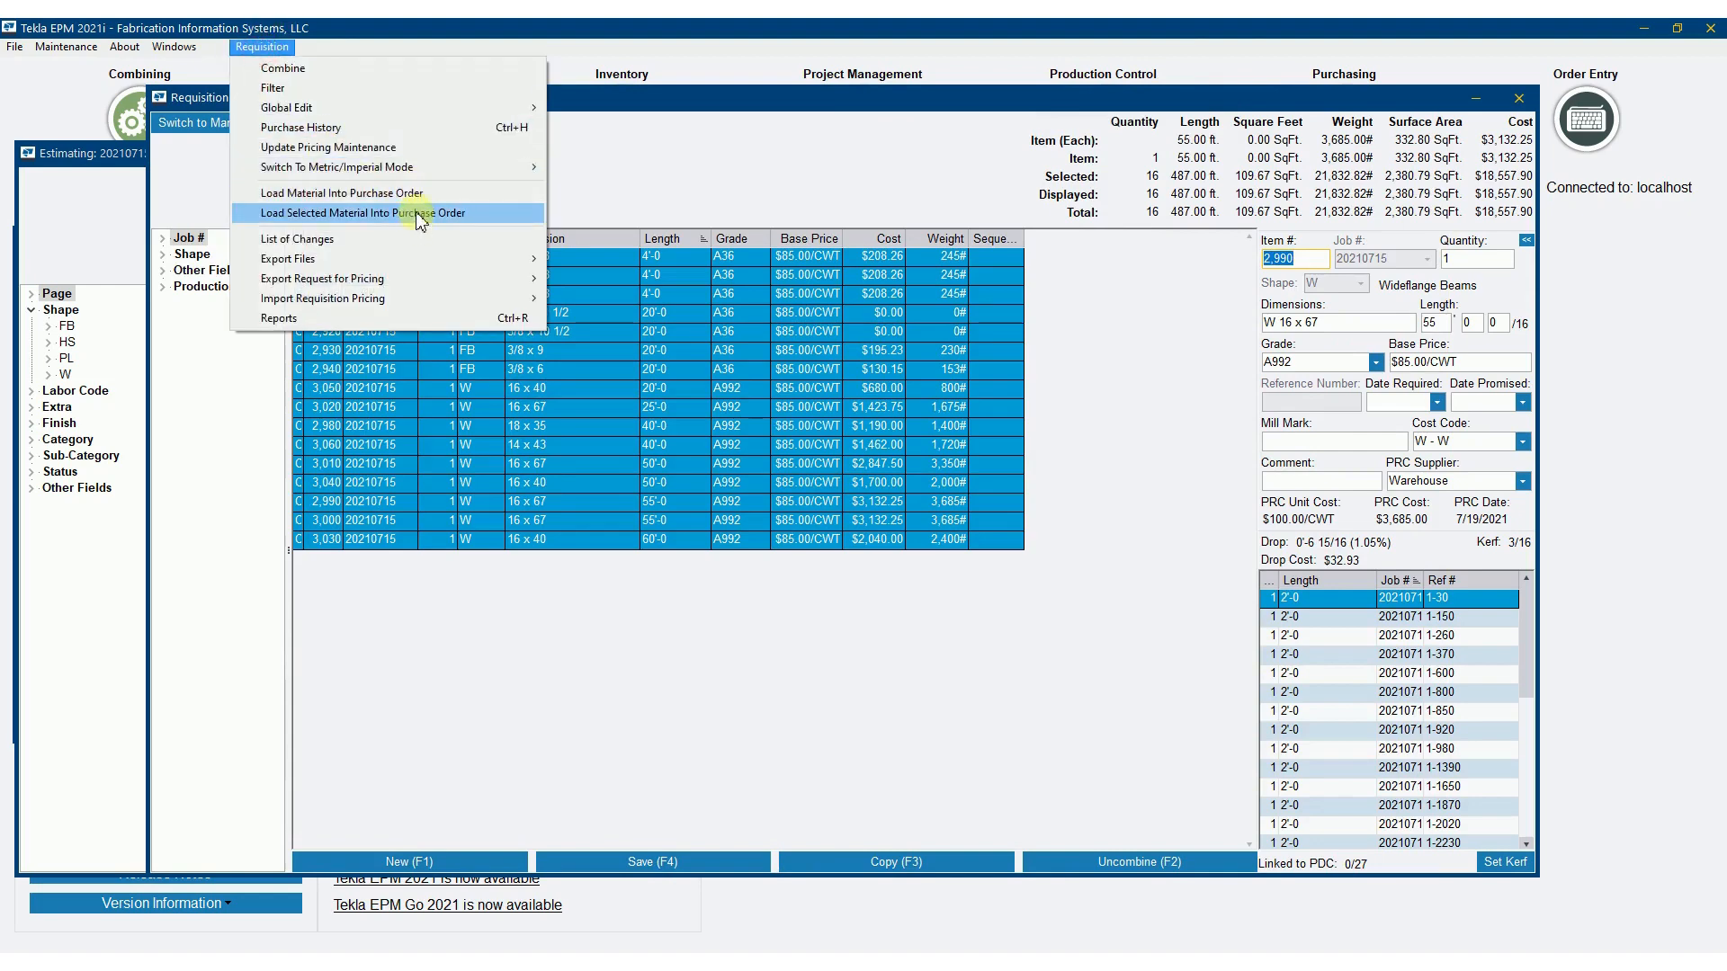
{"action": "left_click", "coordinate": [400, 148]}
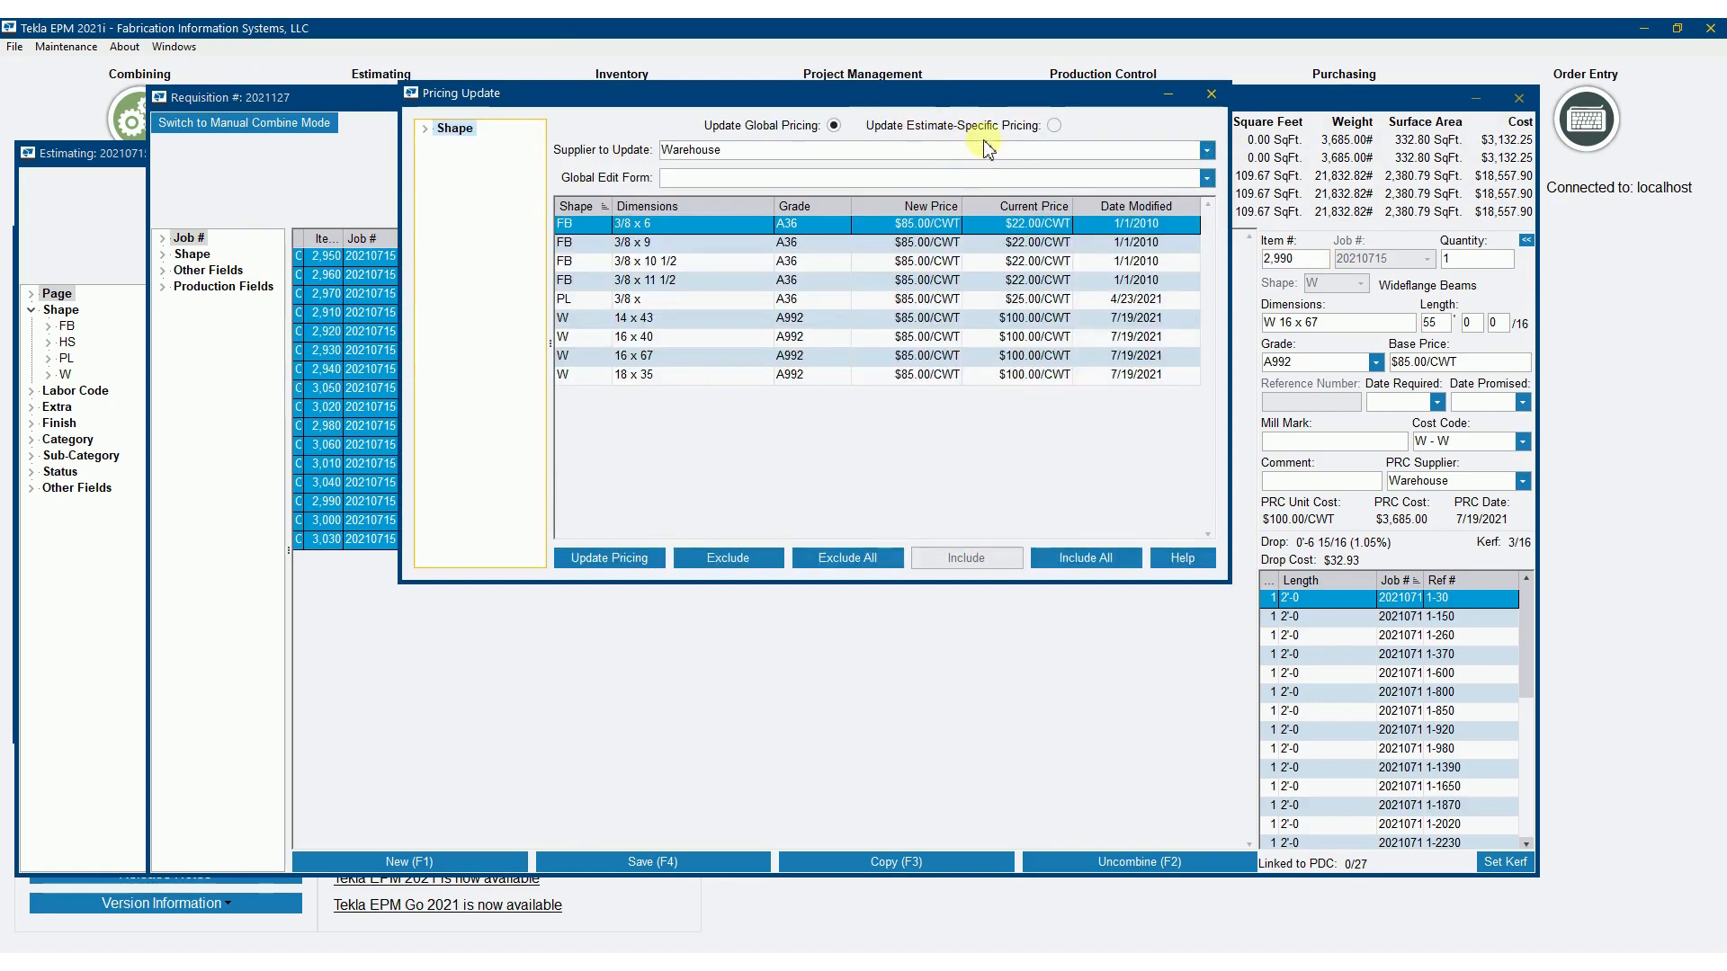
Update the estimate-specific pricing of estimate 20210715 with the new prices for all listed FB, PL and W materials
{"action": "left_click", "coordinate": [1054, 125]}
{"action": "left_click", "coordinate": [767, 152]}
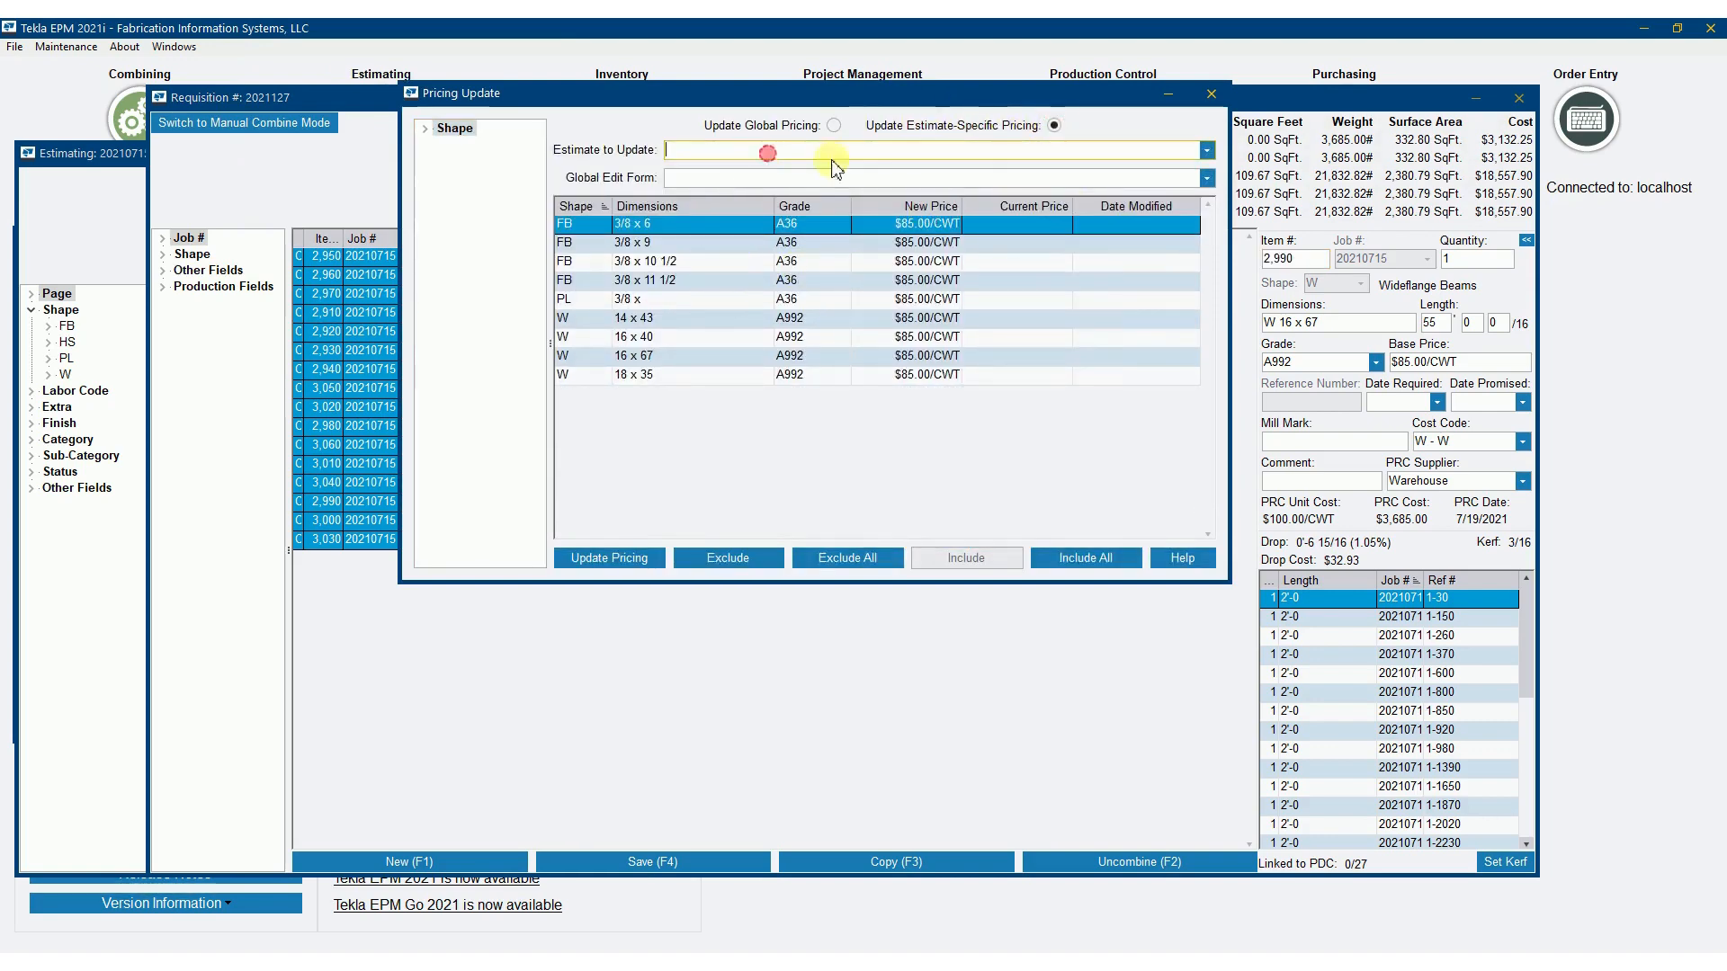
{"action": "type", "text": "202"}
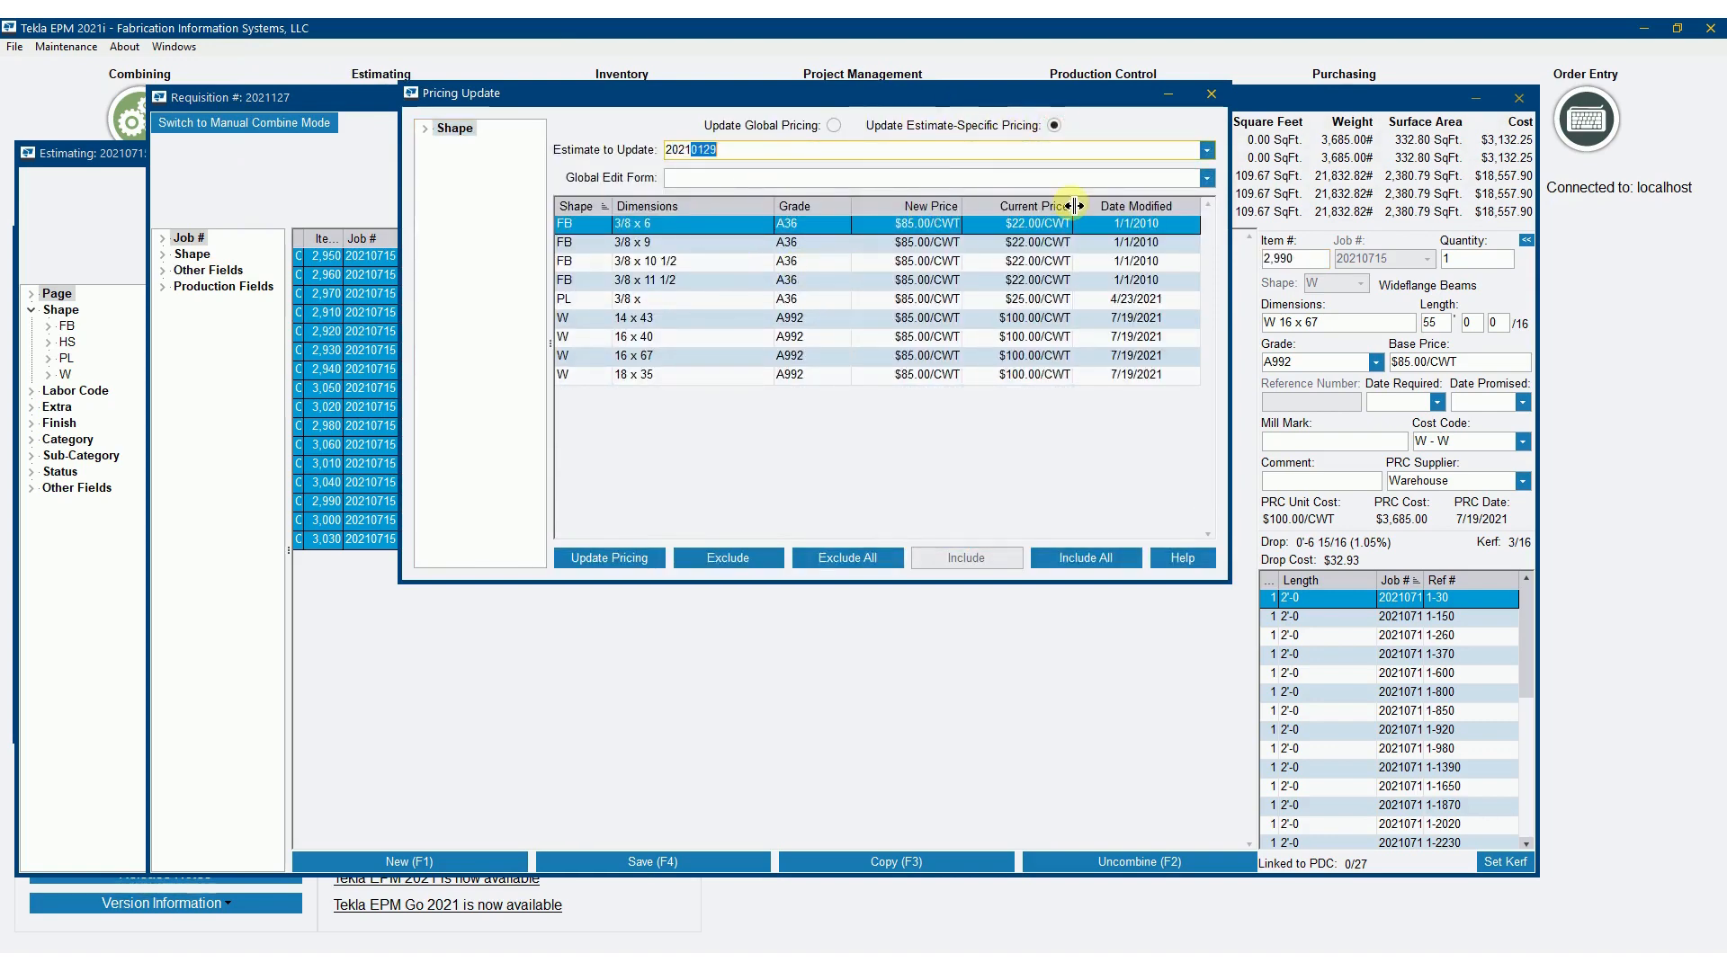
{"action": "type", "text": "10715"}
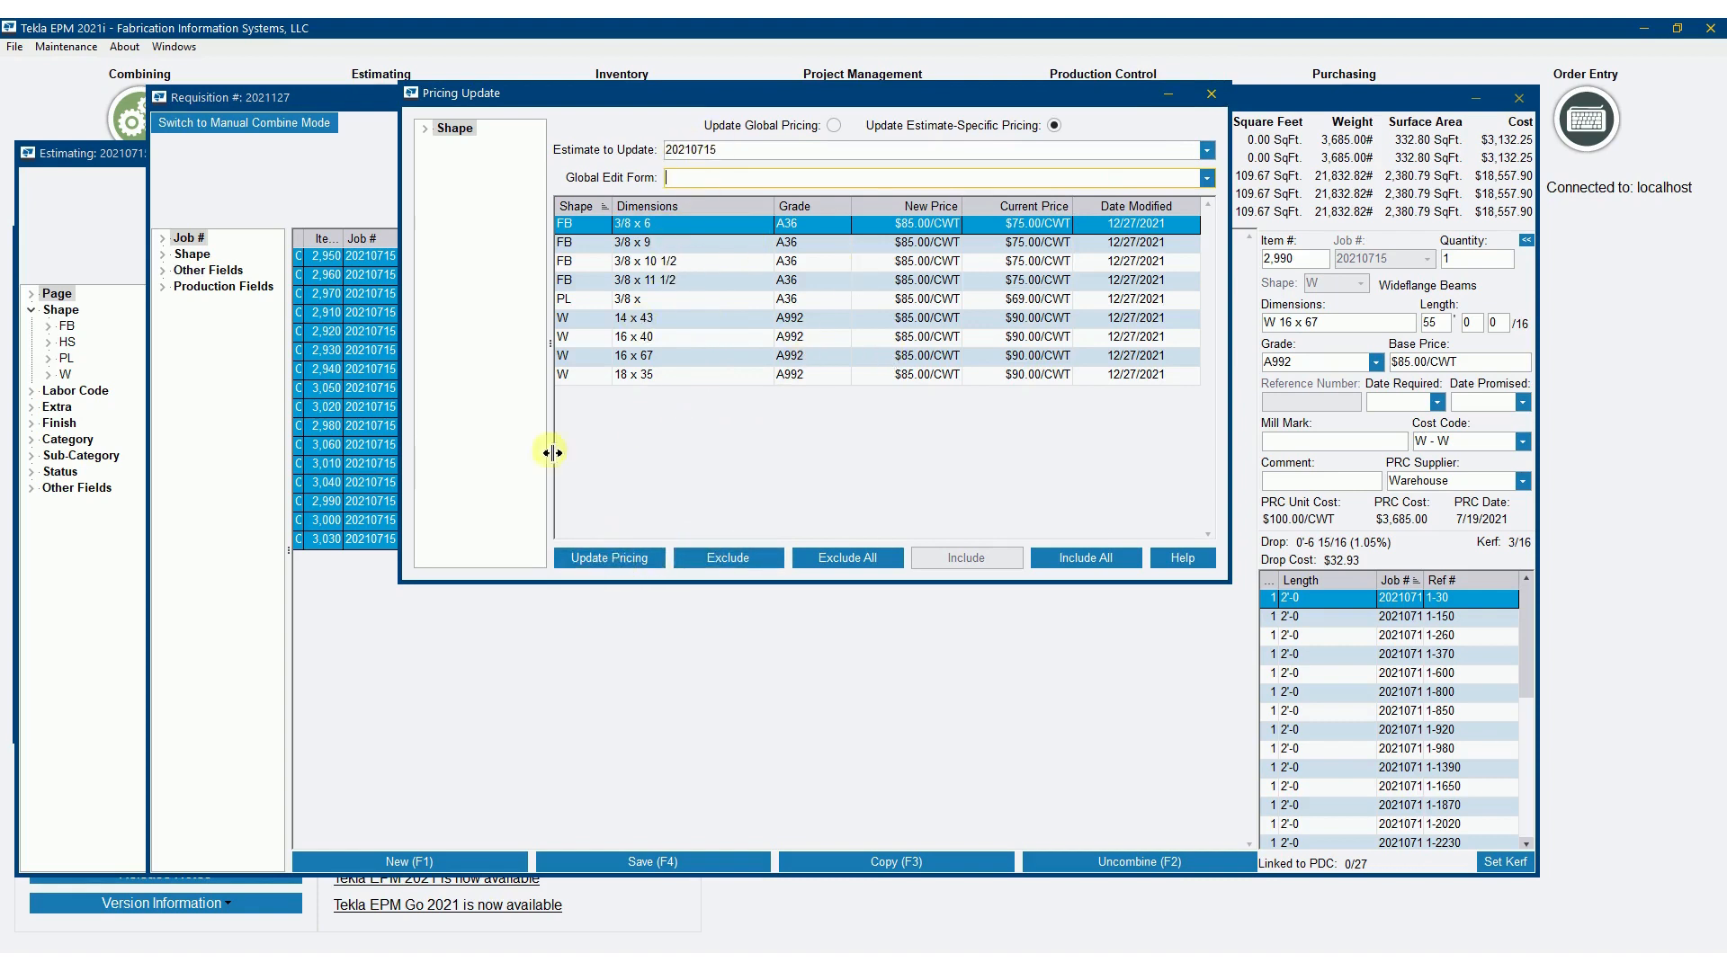
{"action": "left_click", "coordinate": [621, 560]}
{"action": "left_click", "coordinate": [829, 551]}
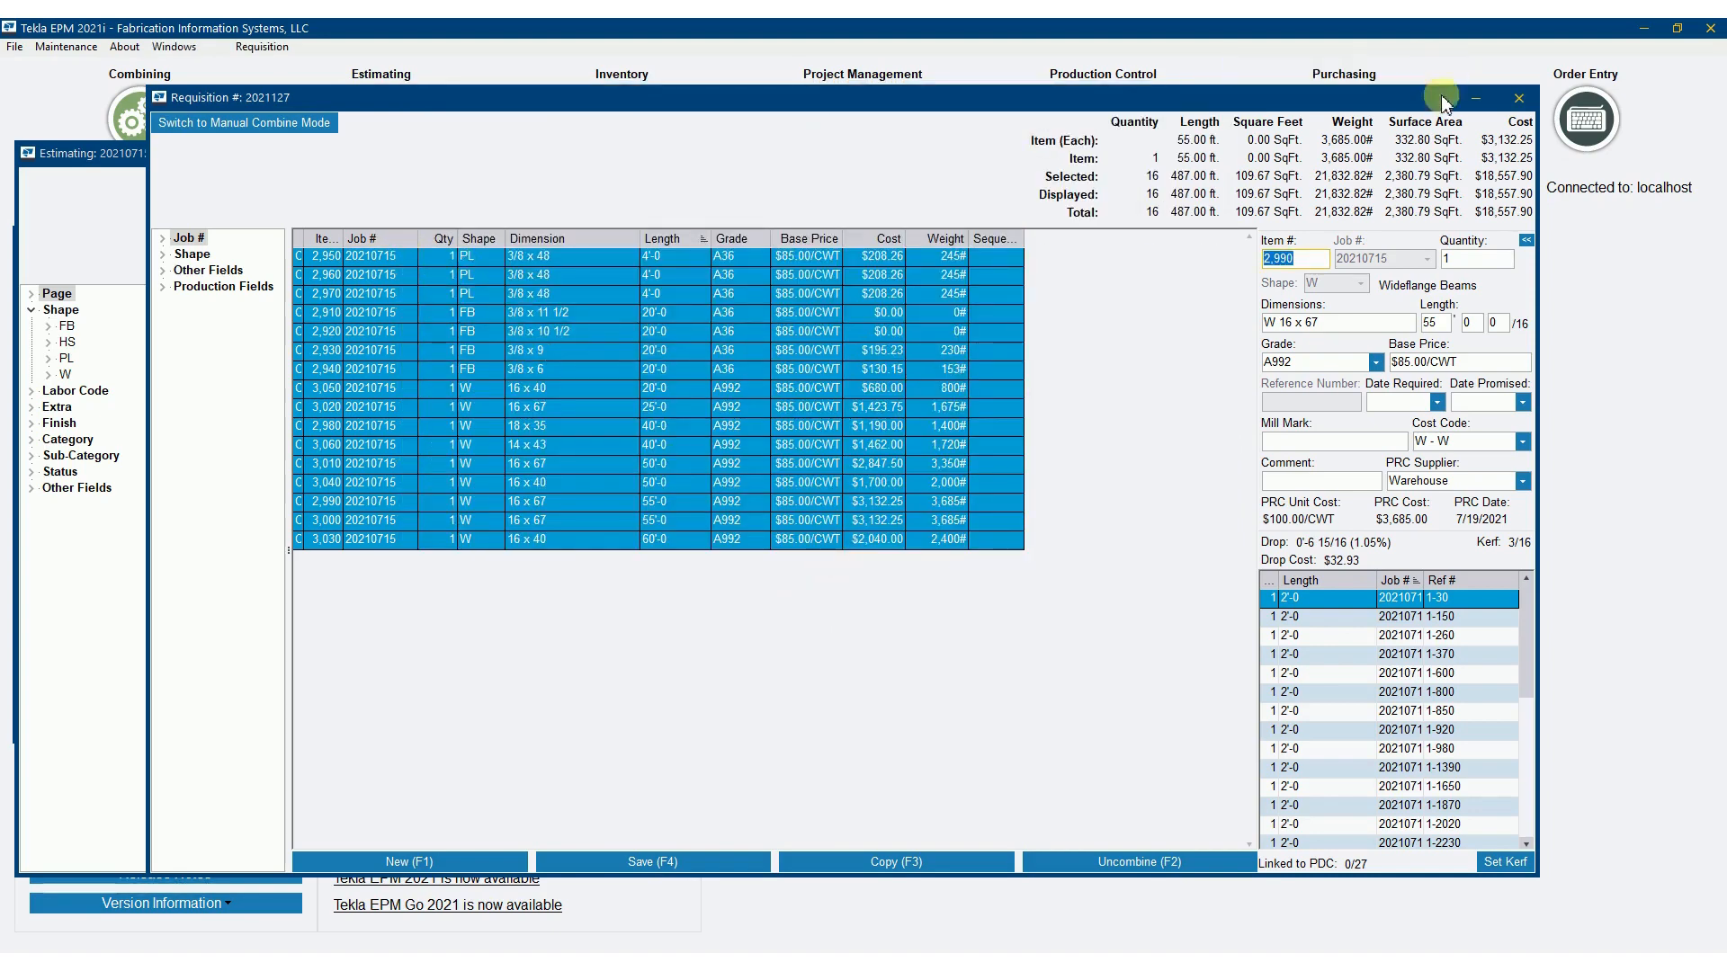
Close the requisition and return to estimate 20210715, selecting the W 16 x 40 beam at item 70
{"action": "left_click", "coordinate": [1518, 97]}
{"action": "left_click", "coordinate": [317, 155]}
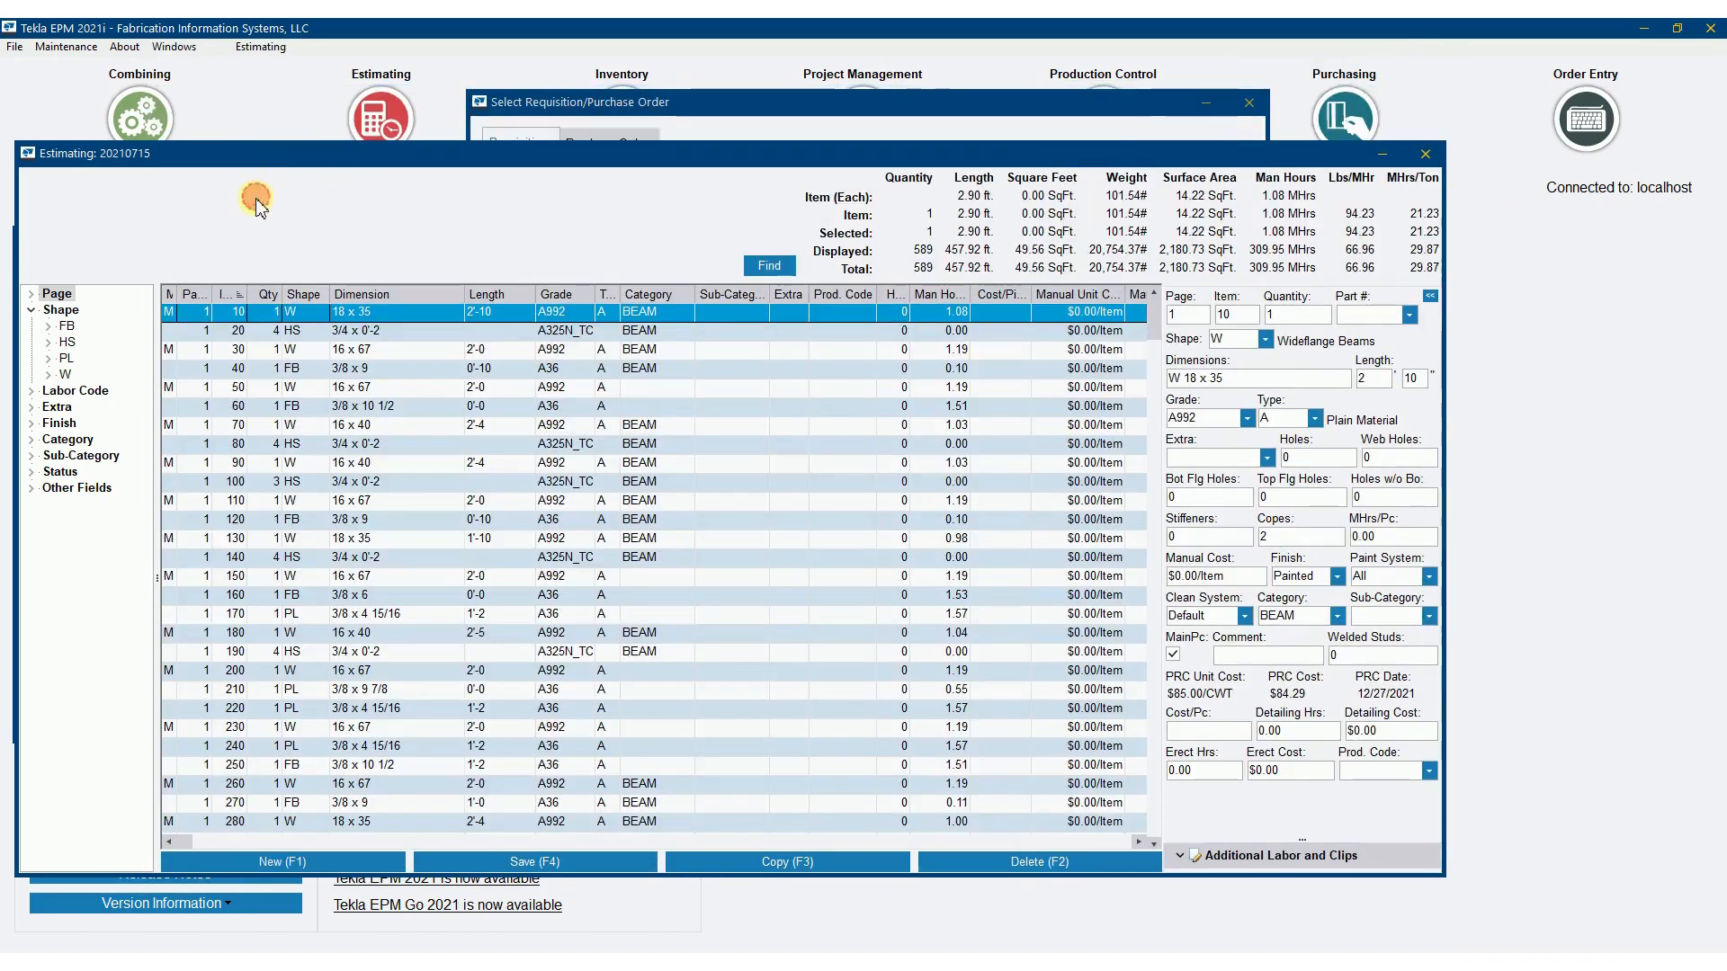
{"action": "left_click", "coordinate": [552, 427]}
Open the estimate's Job-Specific Pricing Maintenance and examine the W A992 prices for sizes 16 x 67 and 14 x 43
{"action": "left_click", "coordinate": [262, 46]}
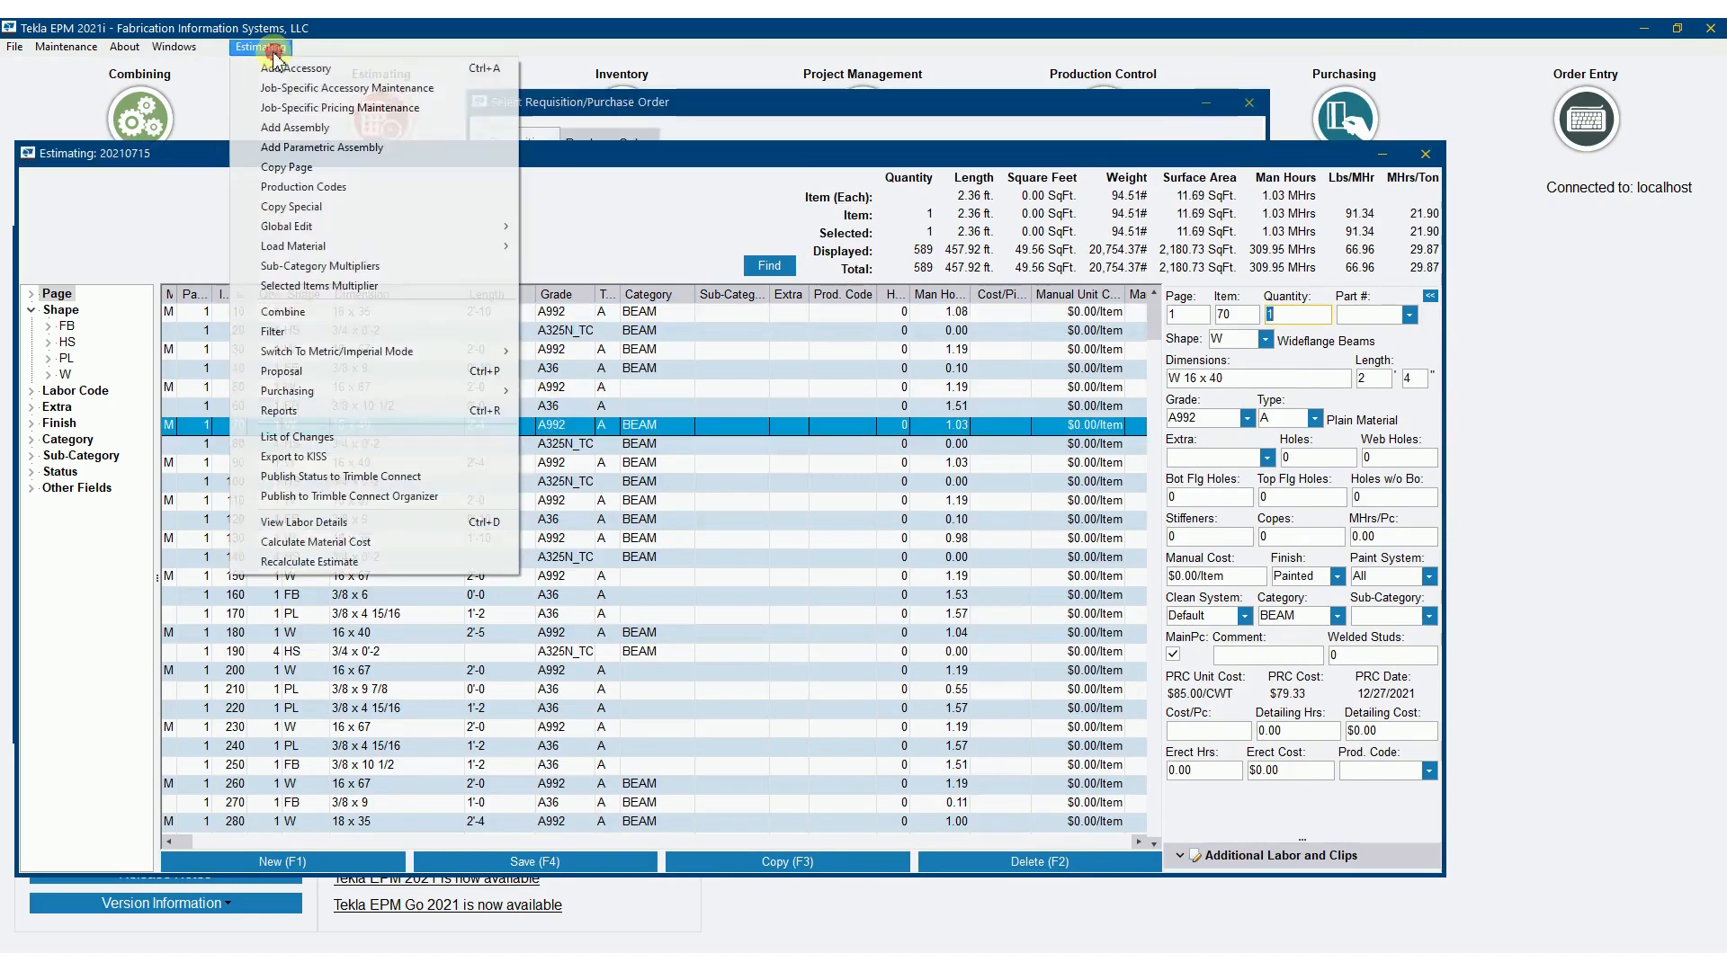
{"action": "left_click", "coordinate": [301, 109]}
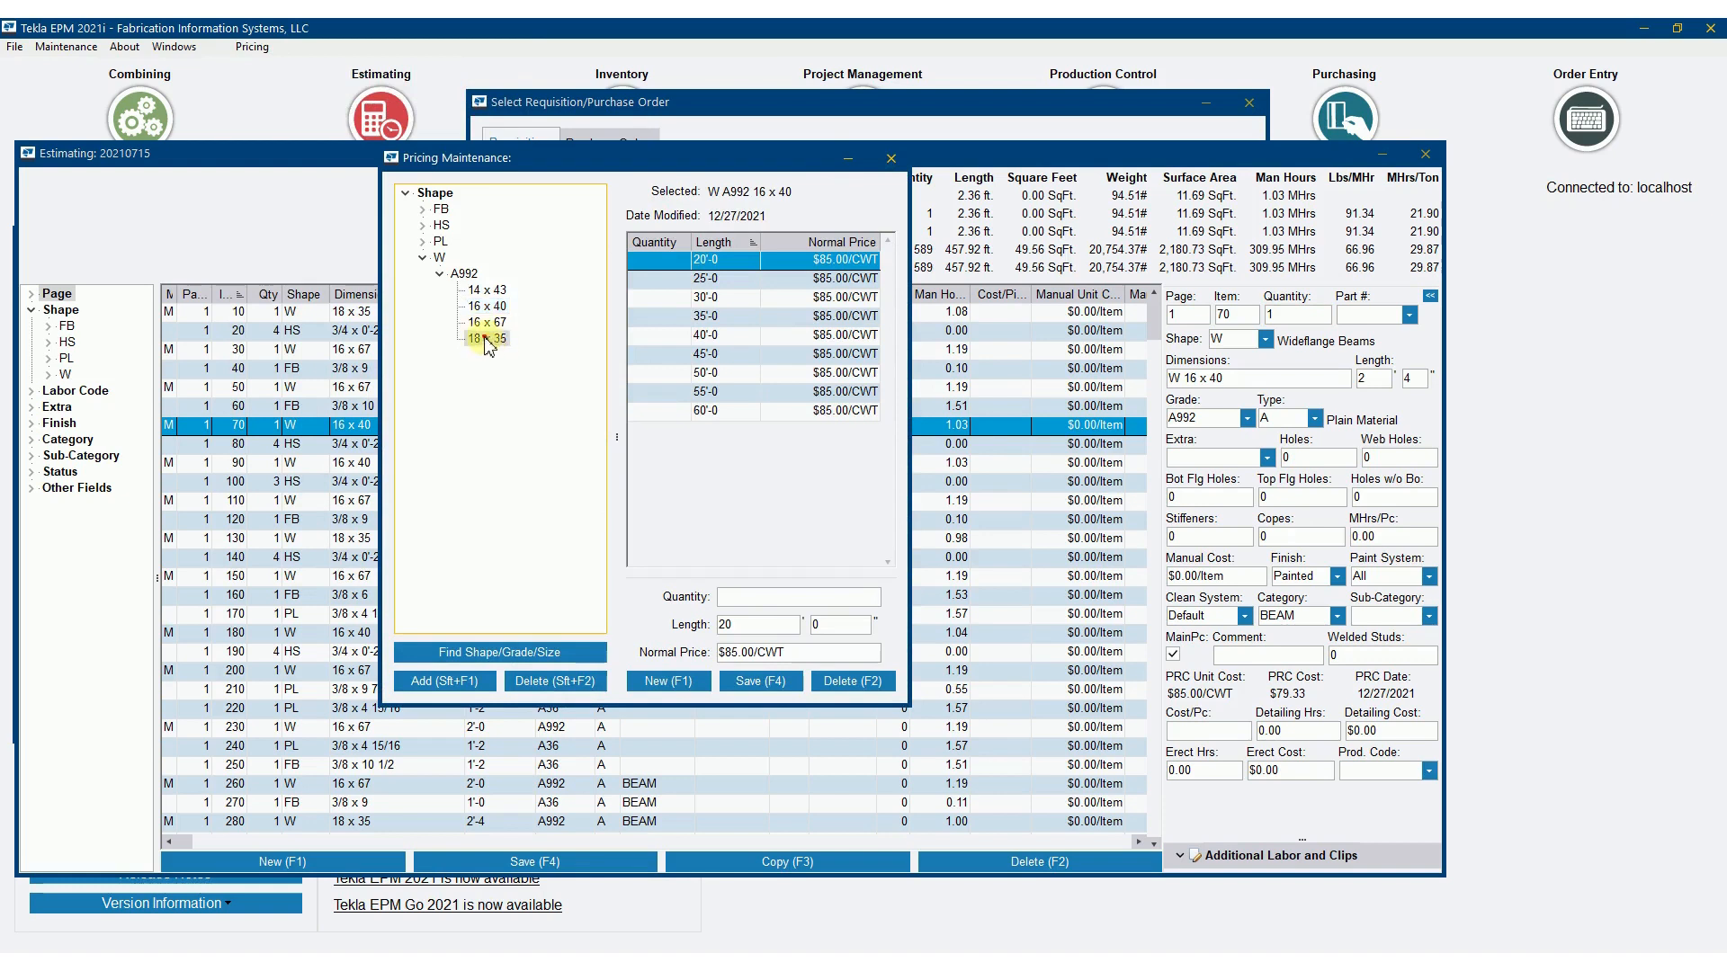
{"action": "left_click", "coordinate": [489, 323]}
{"action": "left_click", "coordinate": [486, 290]}
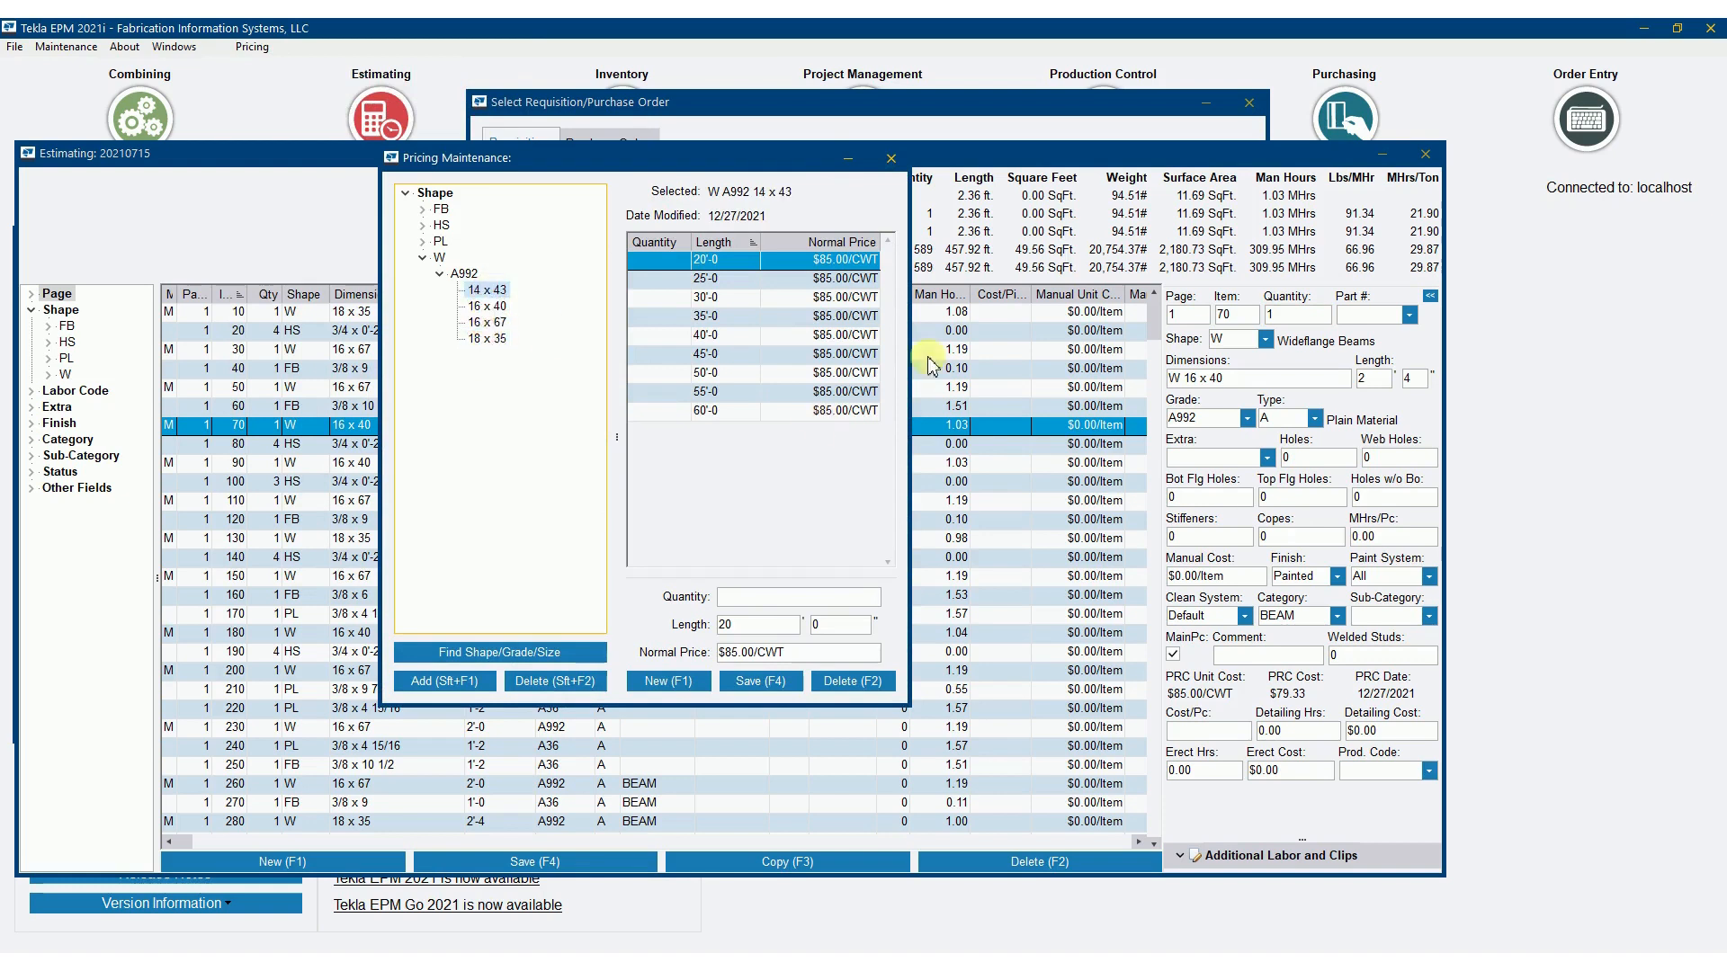
{"action": "left_click_drag", "start_coordinate": [698, 157], "coordinate": [663, 111]}
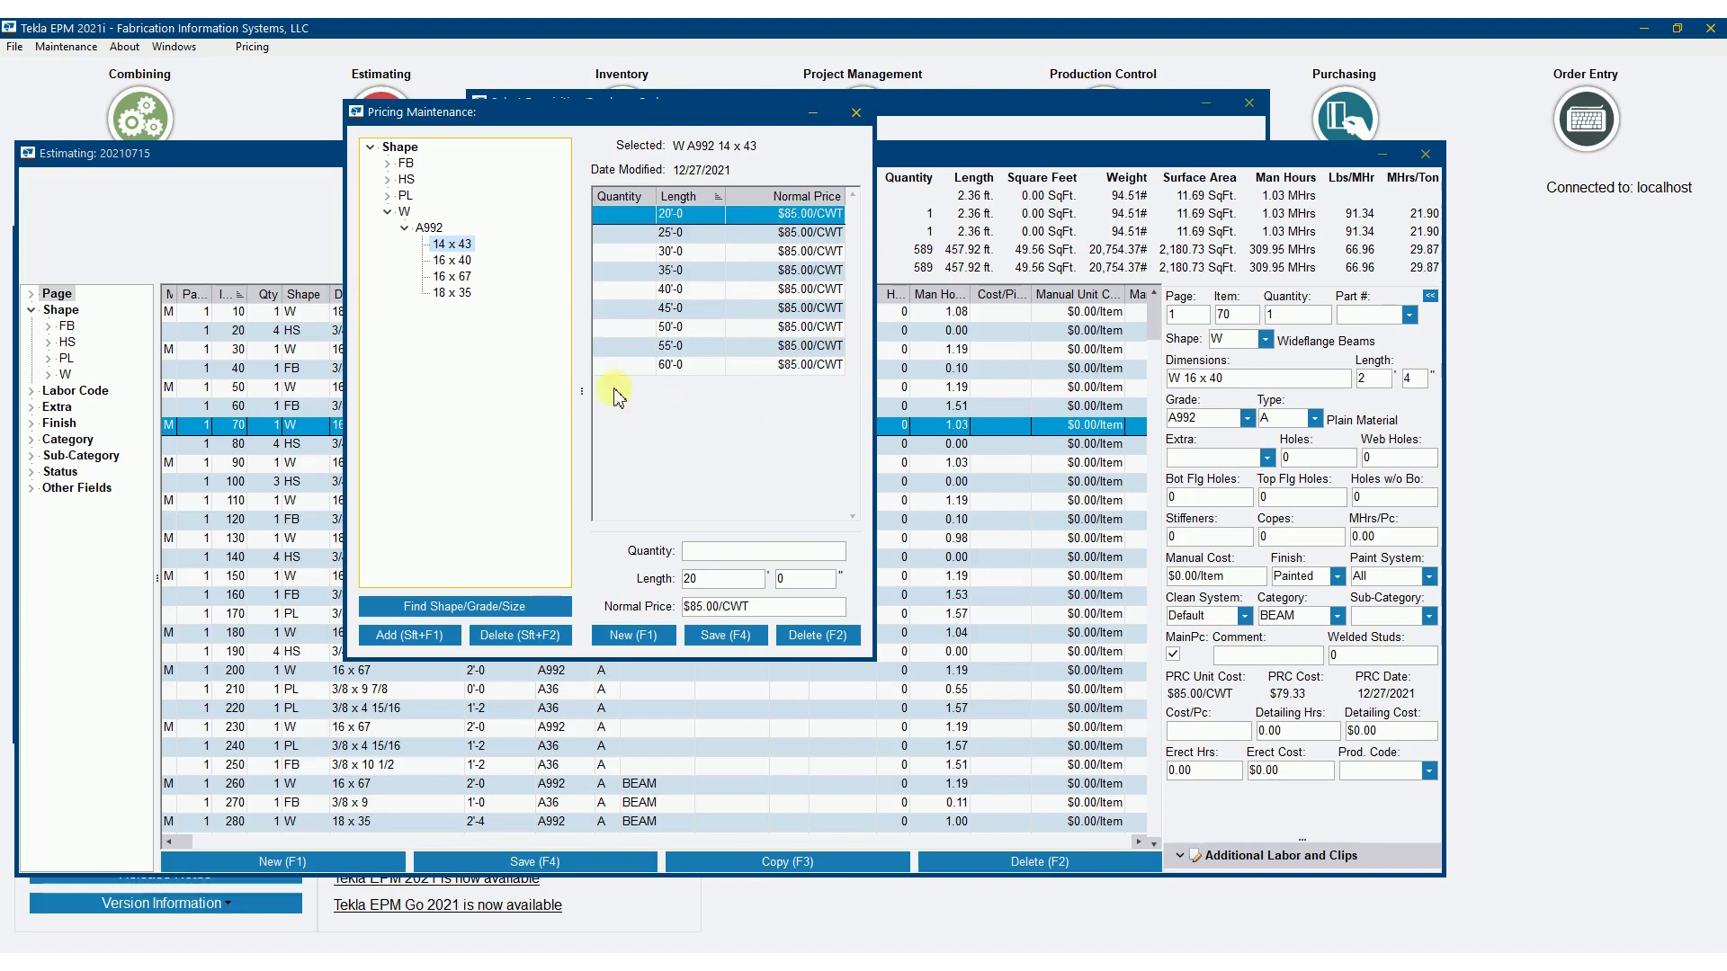